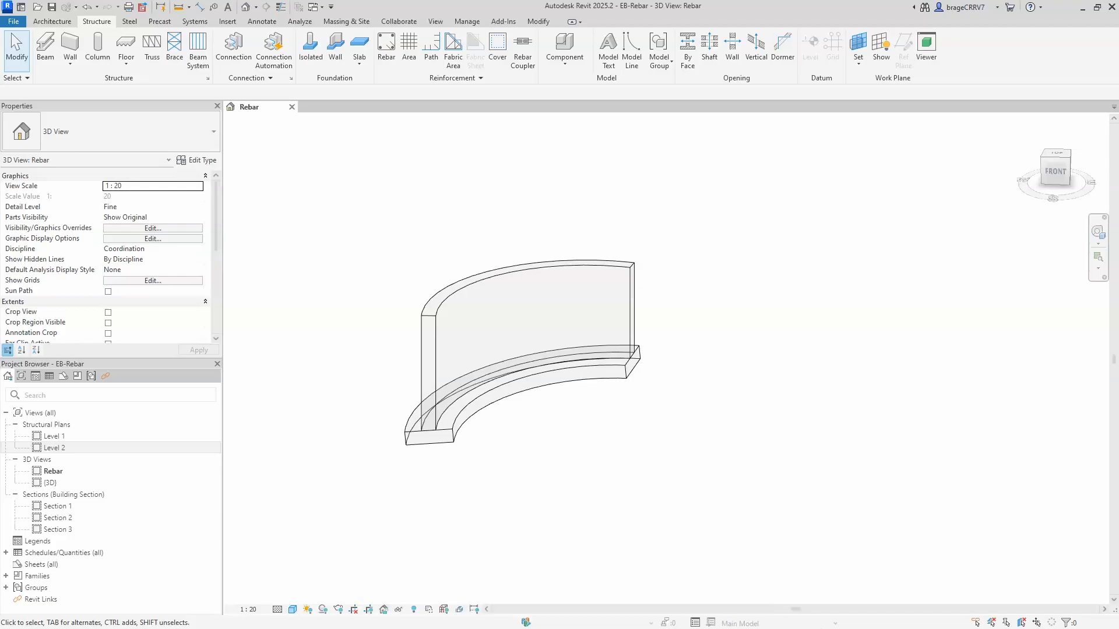
Collapse the list of views in the project browser and temporarily isolate the curved foundation in the 3D view.
{"action": "left_click", "coordinate": [7, 413]}
{"action": "left_click", "coordinate": [308, 291]}
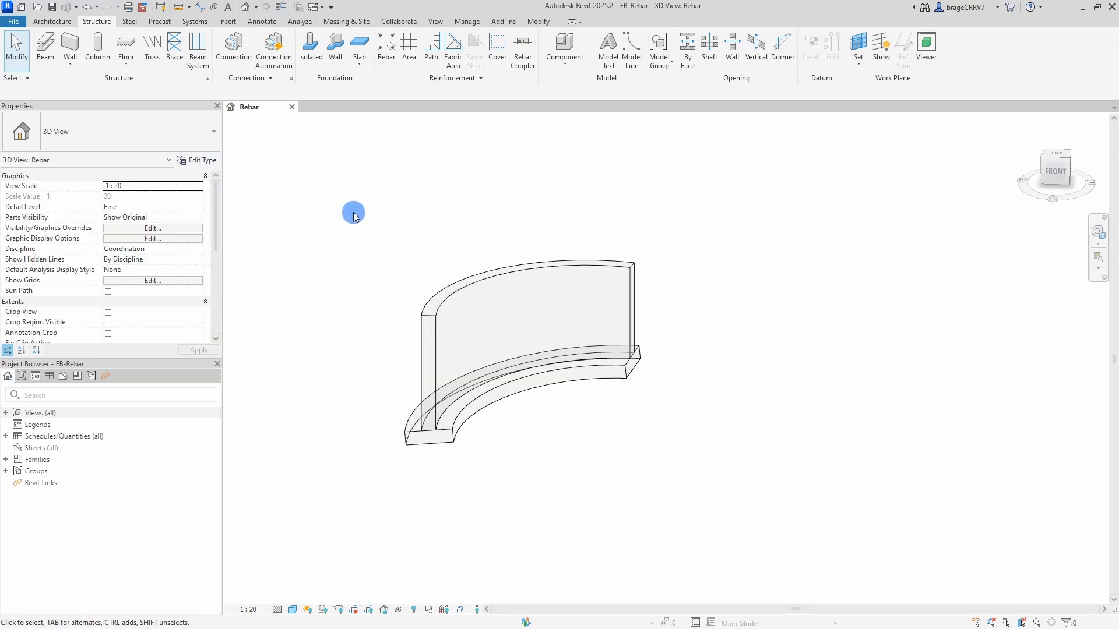
{"action": "left_click", "coordinate": [471, 413]}
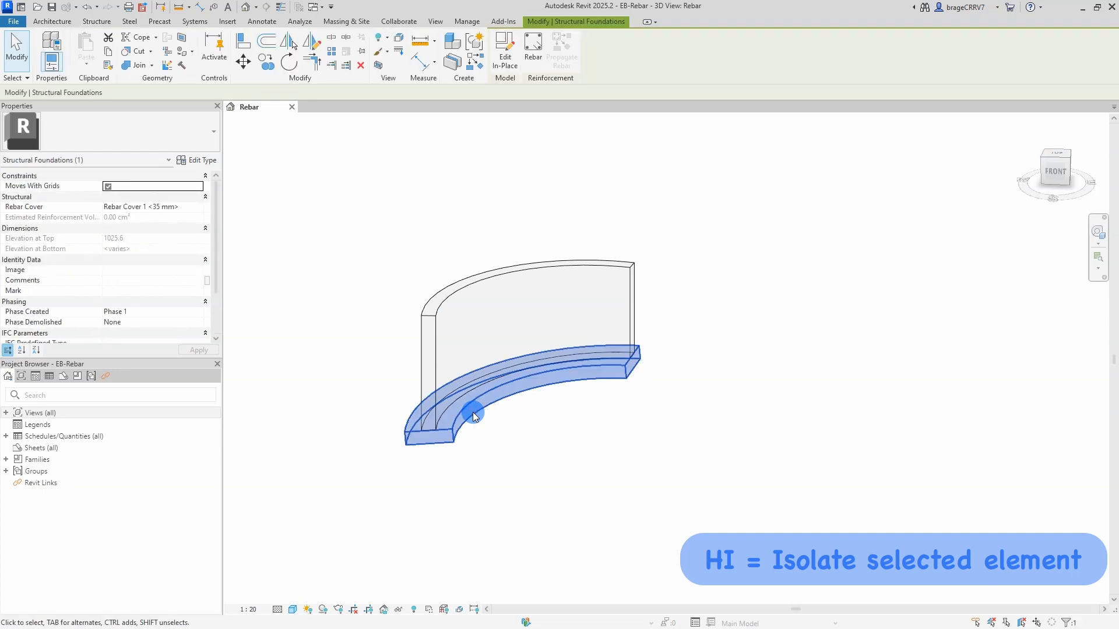
{"action": "key", "text": "h"}
{"action": "key", "text": "i"}
{"action": "scroll", "coordinate": [532, 432], "scroll_direction": "up", "scroll_amount": 5}
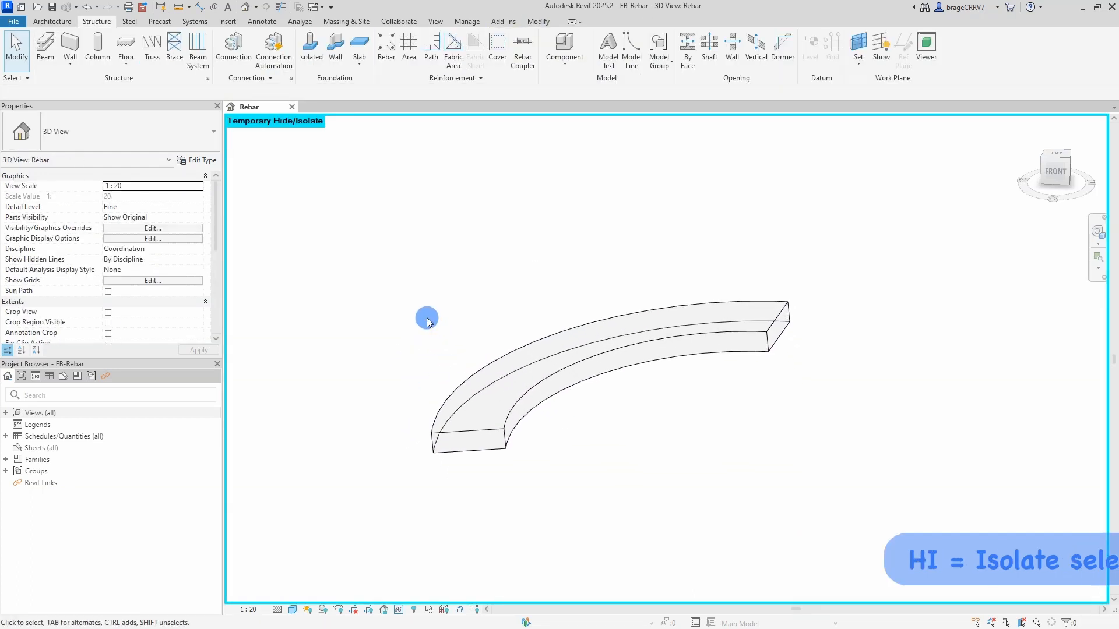
Start a free-form rebar with Aligned distribution and pick the foundation's inner, outer and bottom faces as host surfaces.
{"action": "left_click", "coordinate": [387, 47]}
{"action": "left_click", "coordinate": [581, 346]}
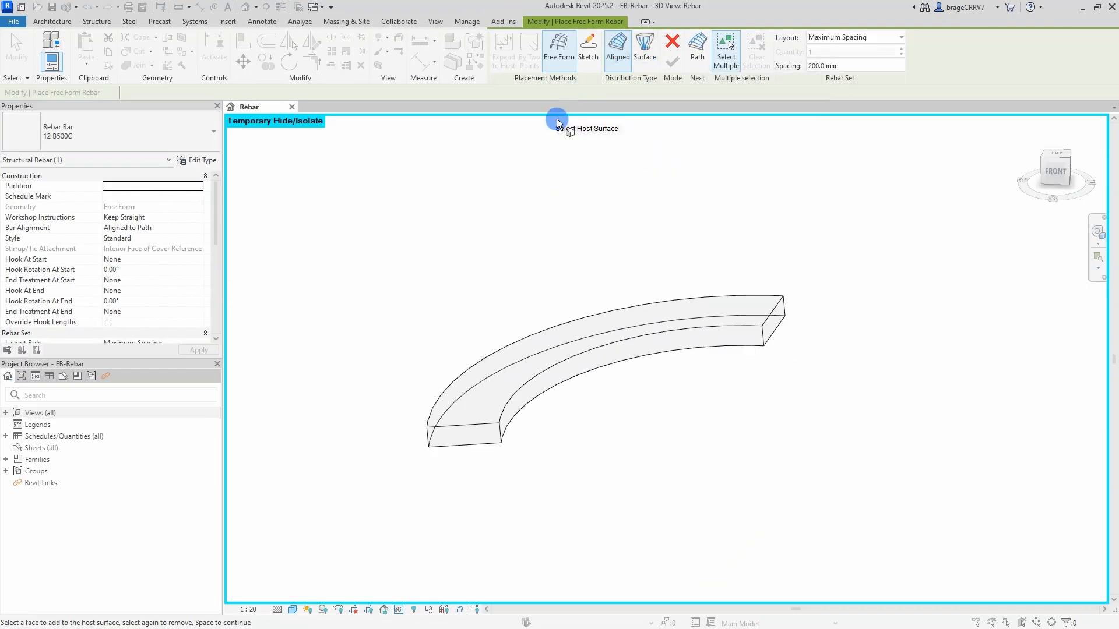
{"action": "middle_click_drag", "start_coordinate": [543, 226], "coordinate": [549, 209]}
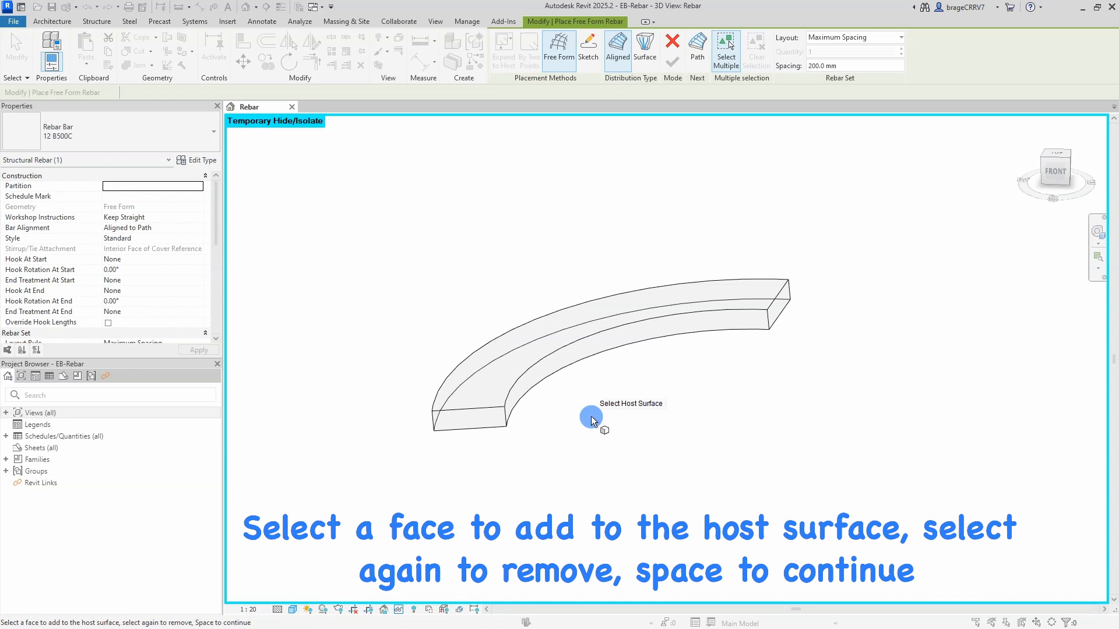
{"action": "left_click", "coordinate": [545, 377]}
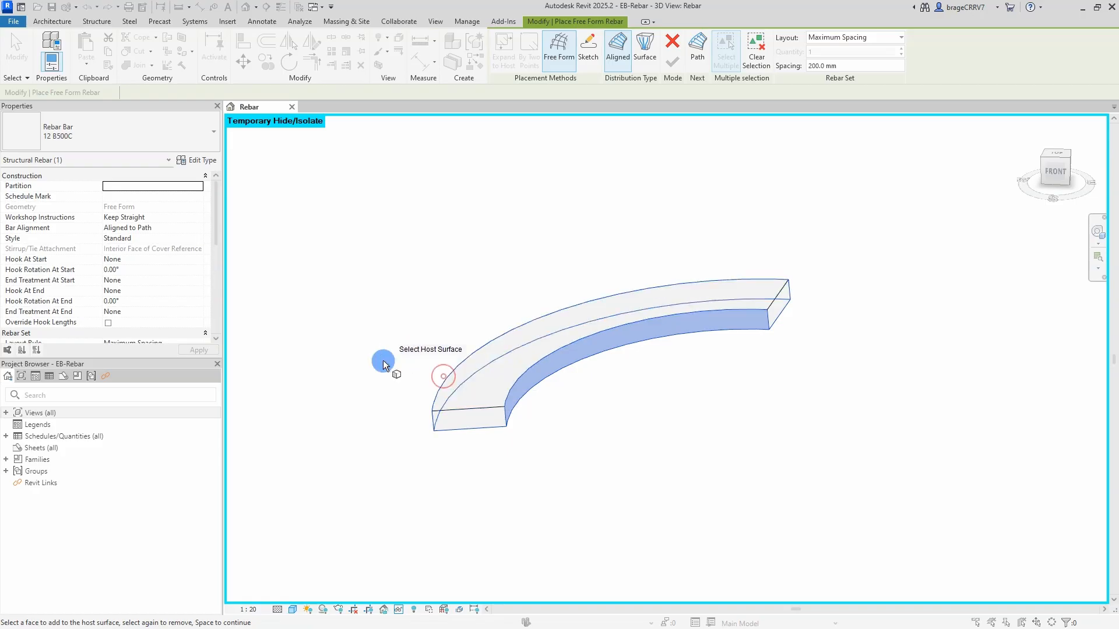
{"action": "middle_click_drag", "start_coordinate": [552, 519], "coordinate": [571, 373], "text": "shift"}
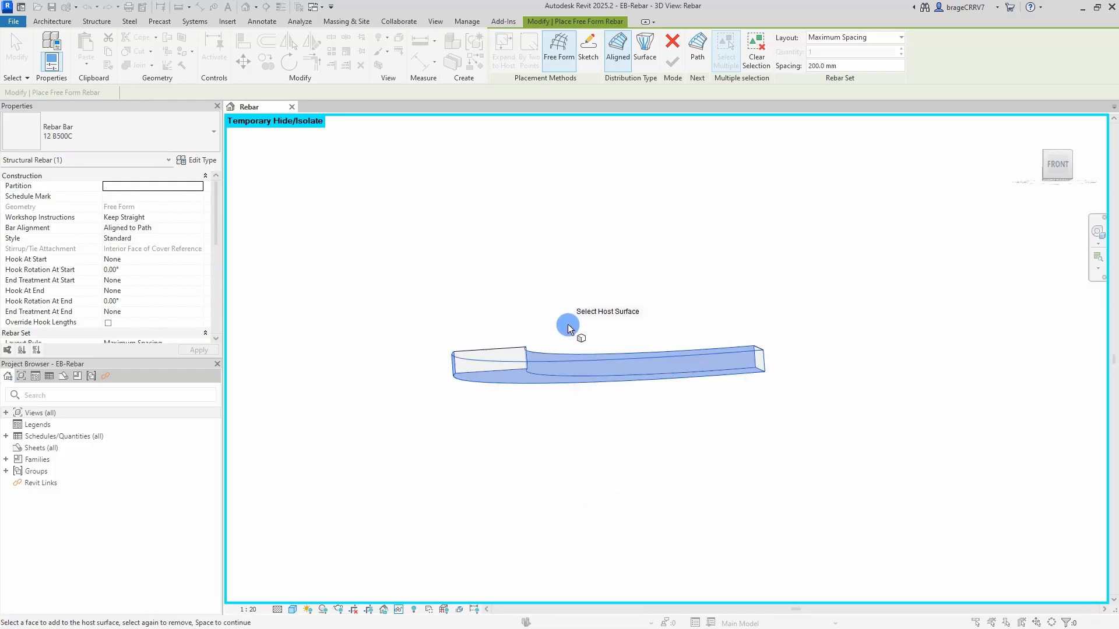
{"action": "scroll", "coordinate": [510, 377], "scroll_direction": "up", "scroll_amount": 4}
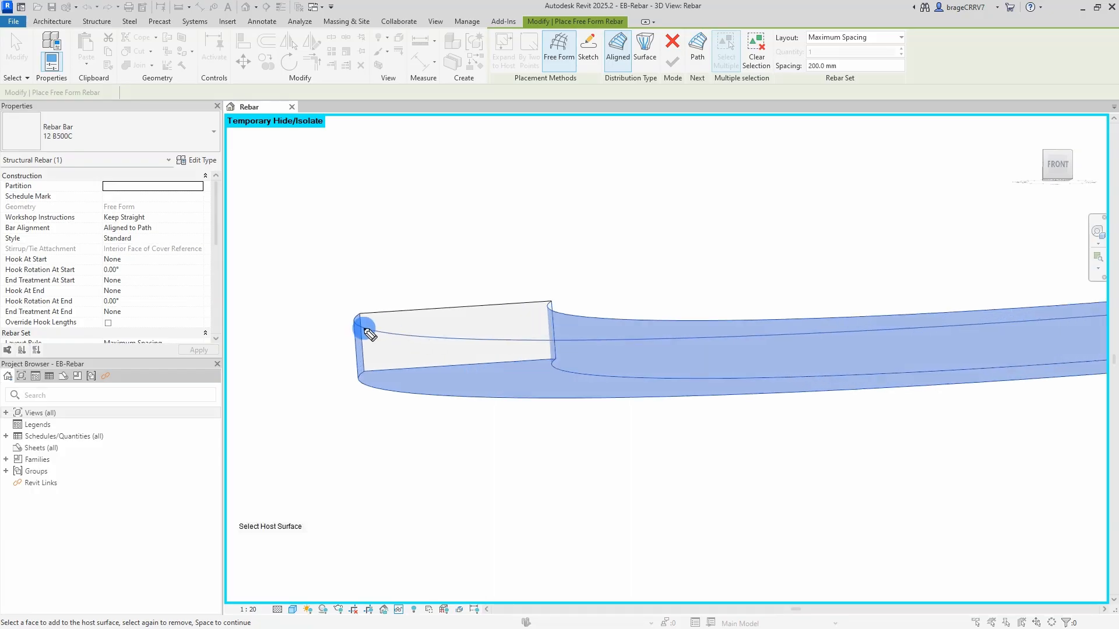
{"action": "mouse_move", "coordinate": [369, 318]}
{"action": "left_mouse_down"}
{"action": "mouse_move", "coordinate": [372, 361]}
{"action": "mouse_move", "coordinate": [394, 364]}
{"action": "mouse_move", "coordinate": [543, 351]}
{"action": "mouse_move", "coordinate": [541, 307]}
{"action": "left_mouse_up"}
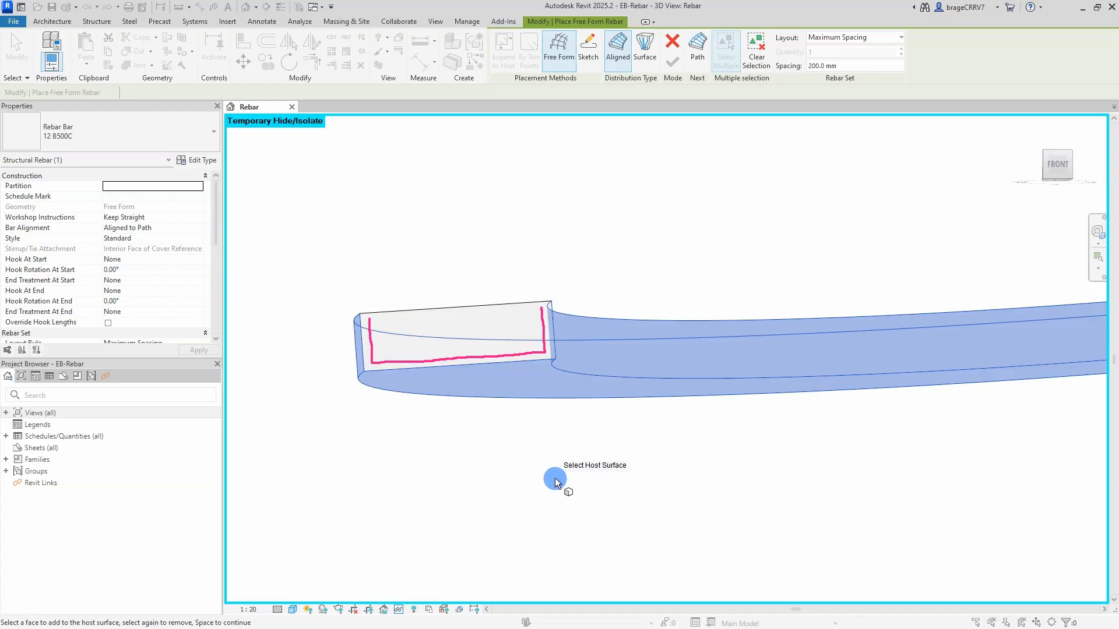
Pick the foundation's lower inner curved edge as the distribution path and recheck the chosen host surfaces.
{"action": "key", "text": "space"}
{"action": "middle_click_drag", "start_coordinate": [555, 482], "coordinate": [562, 548], "text": "shift"}
{"action": "middle_click_drag", "start_coordinate": [595, 315], "coordinate": [588, 402], "text": "shift"}
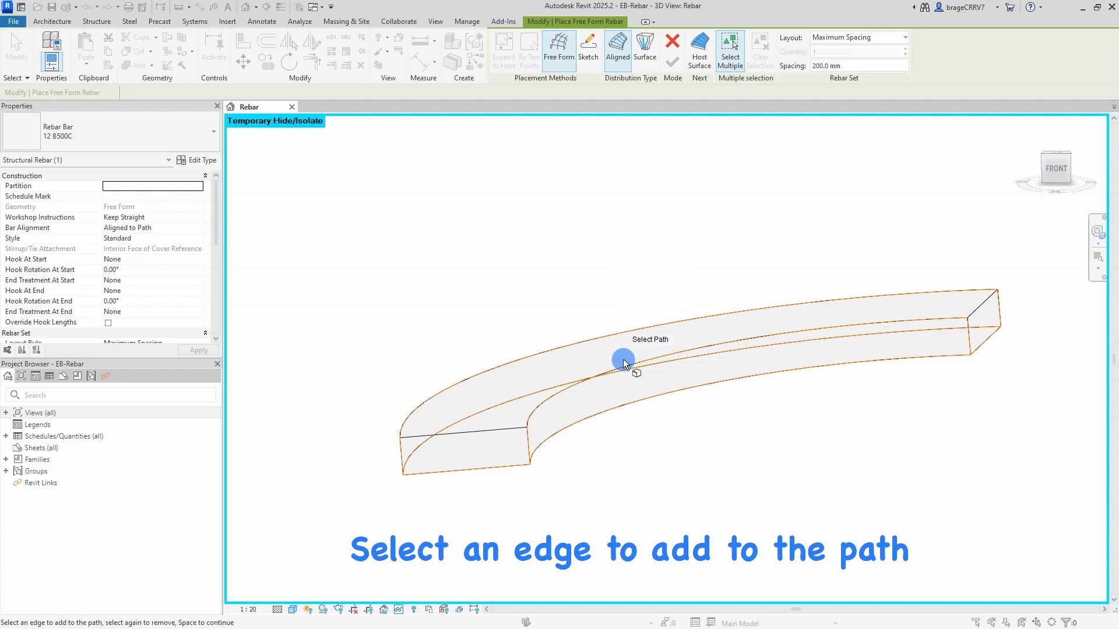
{"action": "left_click", "coordinate": [612, 416]}
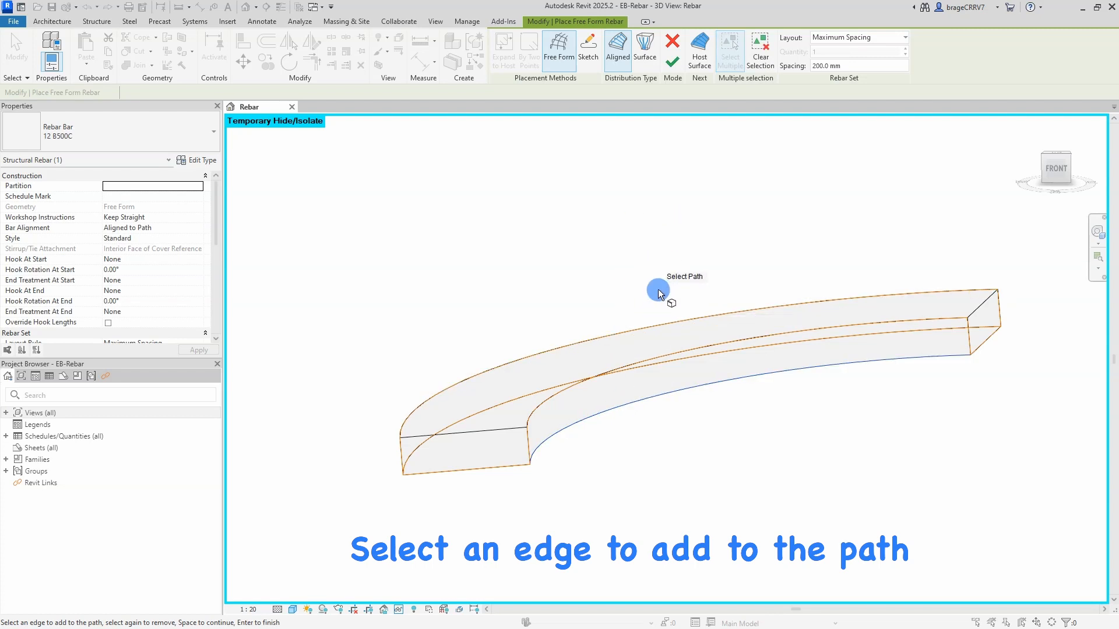
{"action": "left_click", "coordinate": [700, 64]}
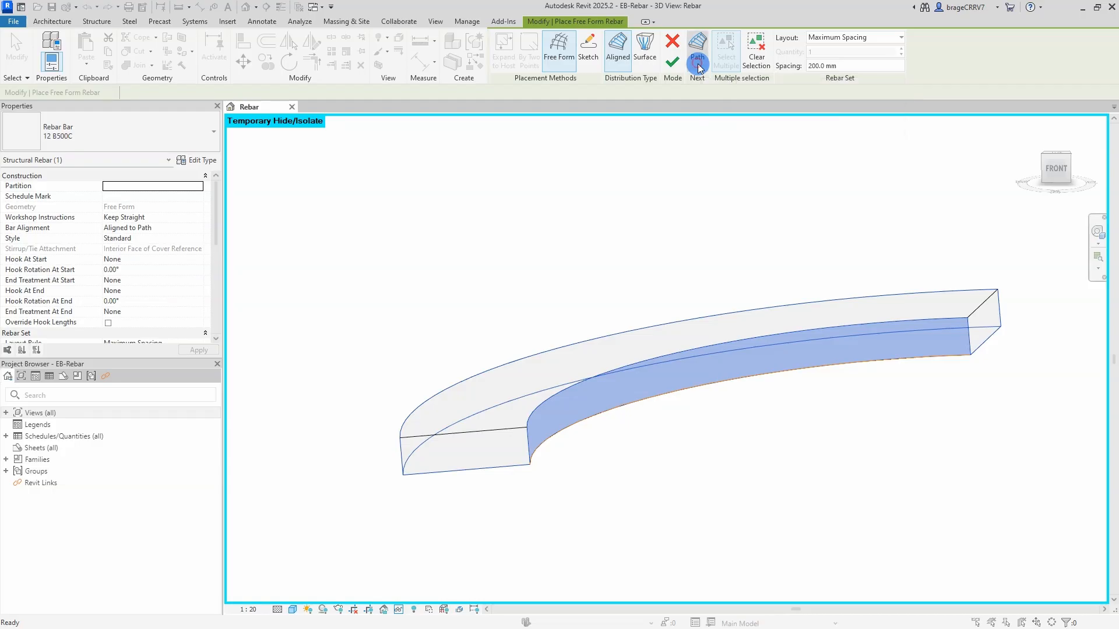
{"action": "left_click", "coordinate": [698, 66]}
{"action": "left_click", "coordinate": [698, 65]}
{"action": "mouse_move", "coordinate": [528, 337]}
{"action": "middle_mouse_down", "text": "shift"}
{"action": "mouse_move", "coordinate": [619, 295]}
{"action": "mouse_move", "coordinate": [632, 215]}
{"action": "mouse_move", "coordinate": [527, 337]}
{"action": "middle_mouse_up", "text": "shift"}
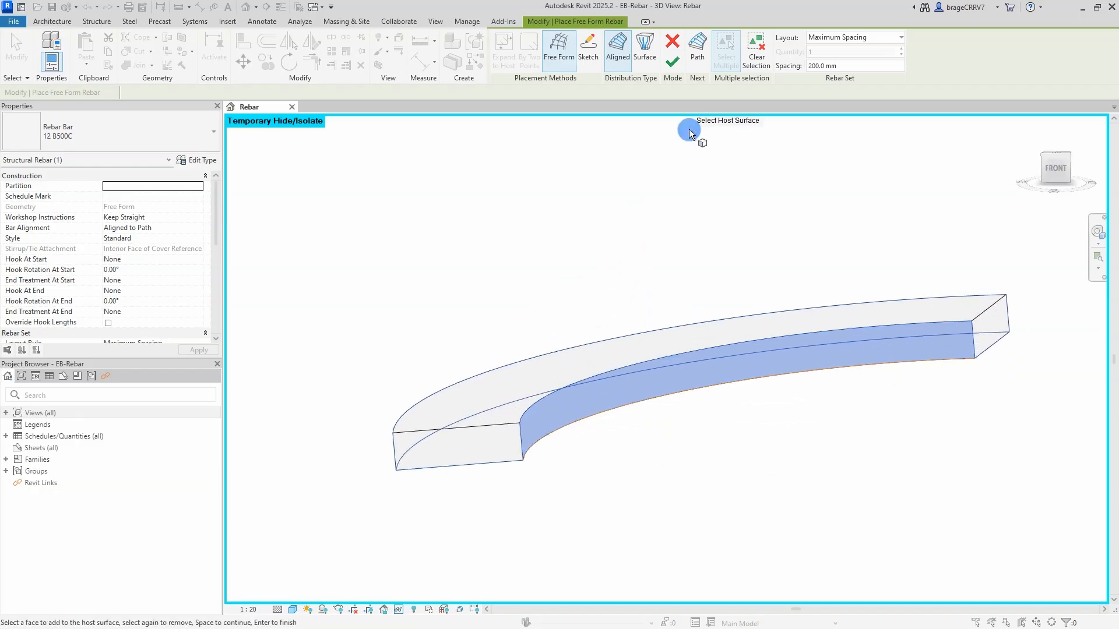
{"action": "left_click", "coordinate": [698, 56]}
{"action": "mouse_move", "coordinate": [570, 257]}
{"action": "middle_mouse_down", "text": "shift"}
{"action": "mouse_move", "coordinate": [542, 263]}
{"action": "mouse_move", "coordinate": [559, 268]}
{"action": "middle_mouse_up", "text": "shift"}
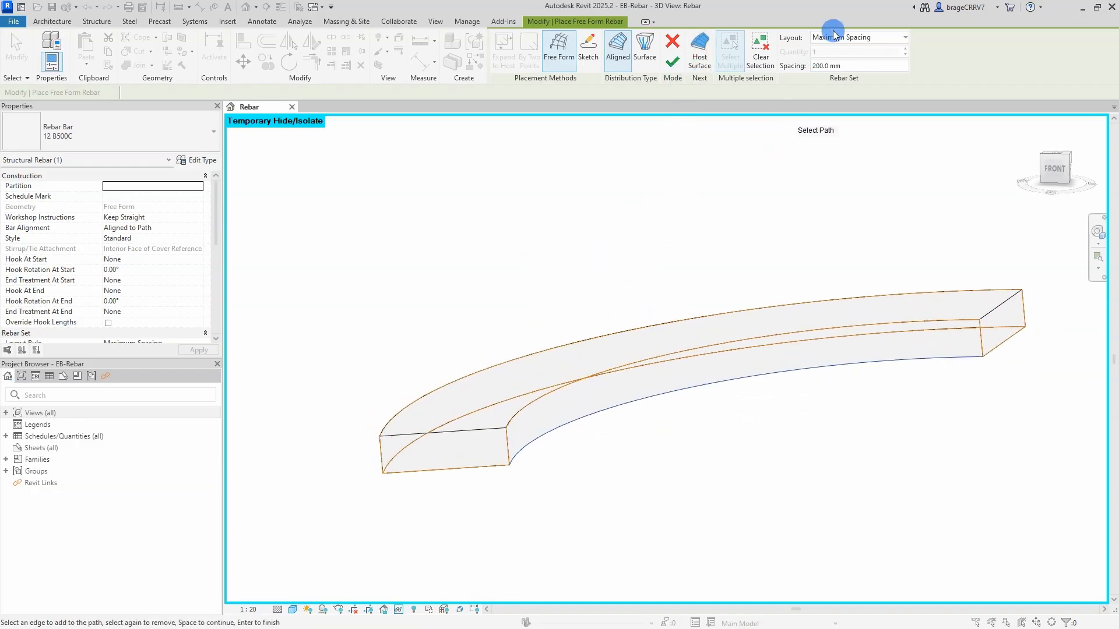
Use the Maximum Spacing layout at 200 mm and finish the aligned free-form rebar set.
{"action": "left_click", "coordinate": [851, 37]}
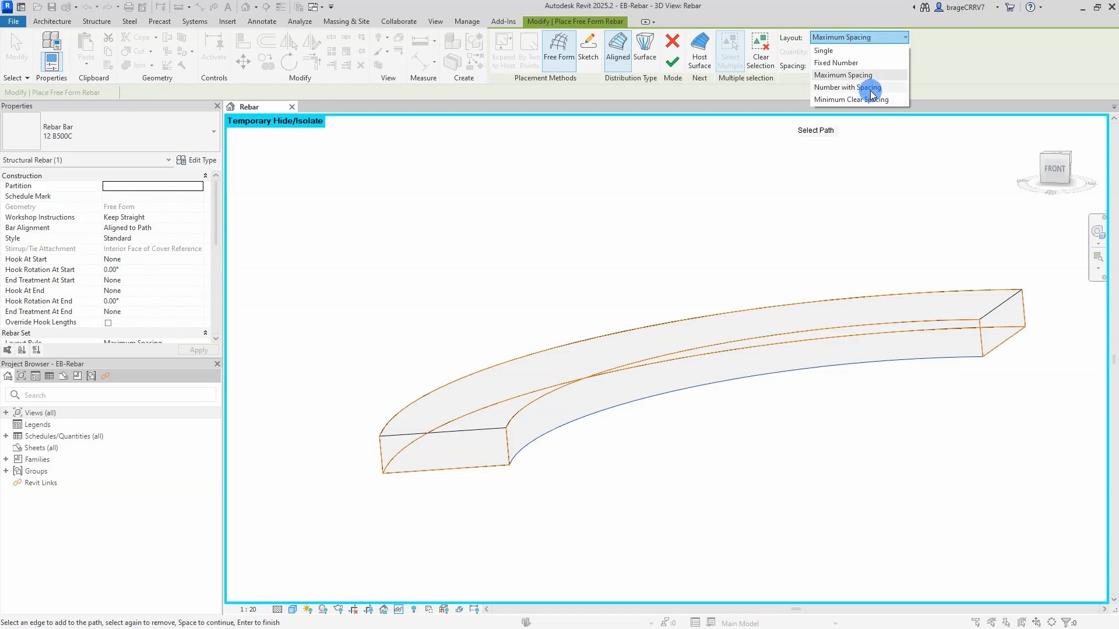
{"action": "left_click", "coordinate": [854, 74]}
{"action": "left_click", "coordinate": [841, 65]}
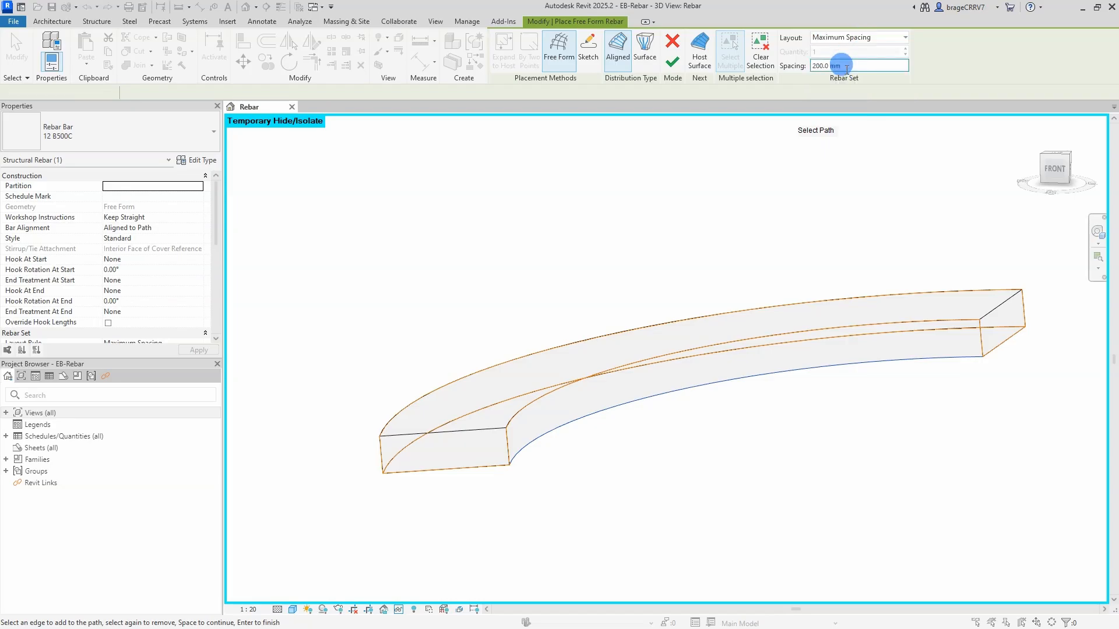
{"action": "left_click", "coordinate": [673, 62]}
{"action": "middle_click_drag", "start_coordinate": [551, 294], "coordinate": [588, 340], "text": "shift"}
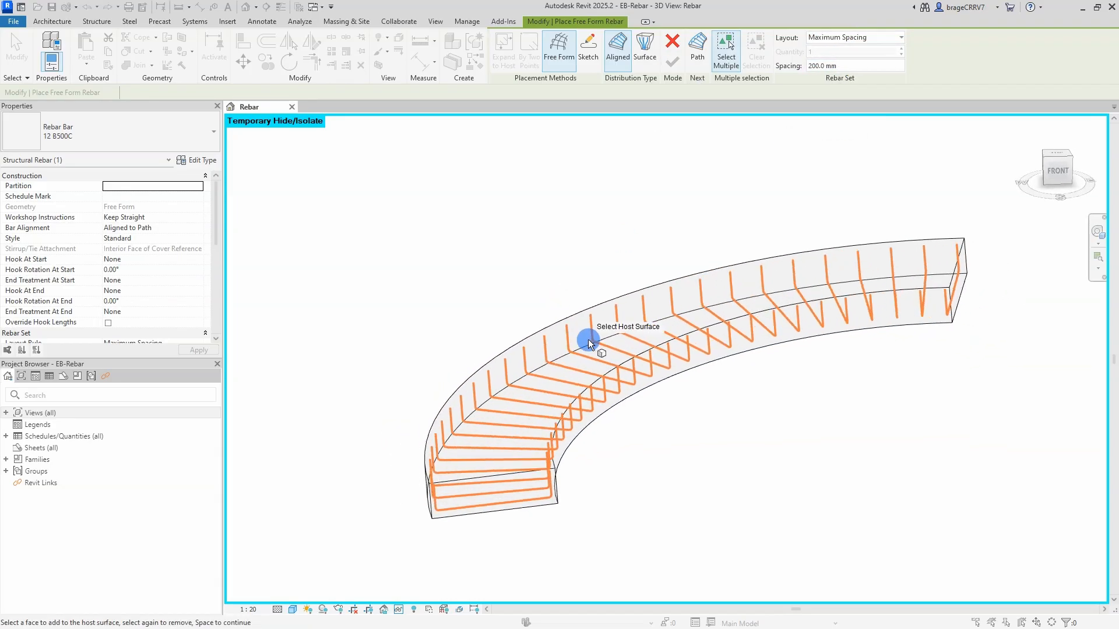
{"action": "key", "text": "Escape"}
{"action": "left_click", "coordinate": [457, 253]}
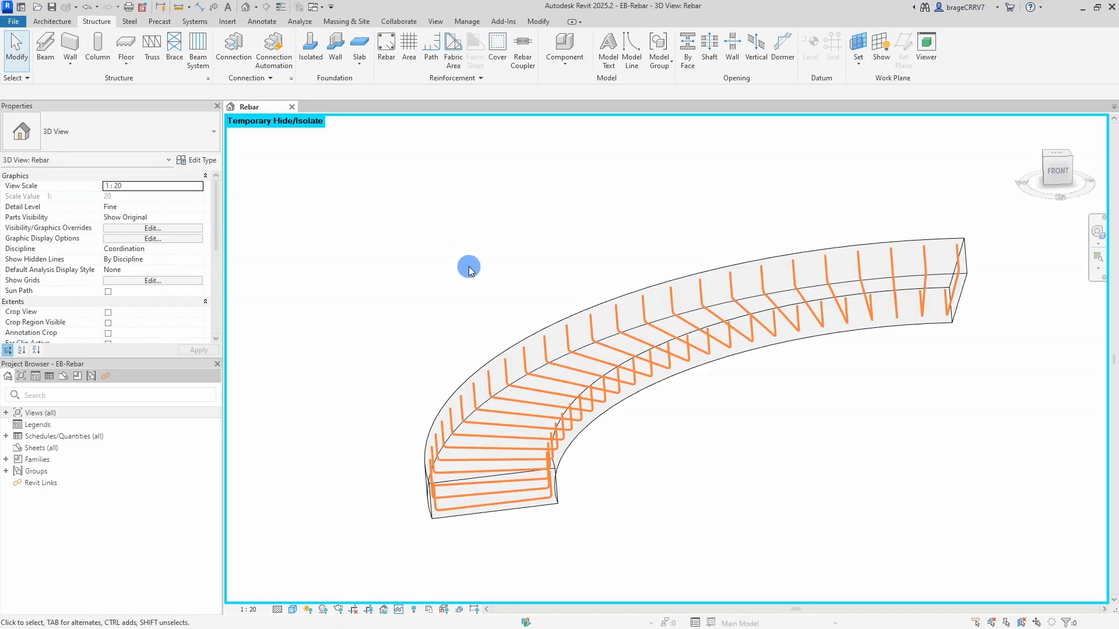
Set the Workshop Instructions of the U-shaped rebar set in the foundation to Bend.
{"action": "middle_click_drag", "start_coordinate": [467, 265], "coordinate": [587, 370], "text": "shift"}
{"action": "middle_click_drag", "start_coordinate": [446, 311], "coordinate": [477, 377], "text": "shift"}
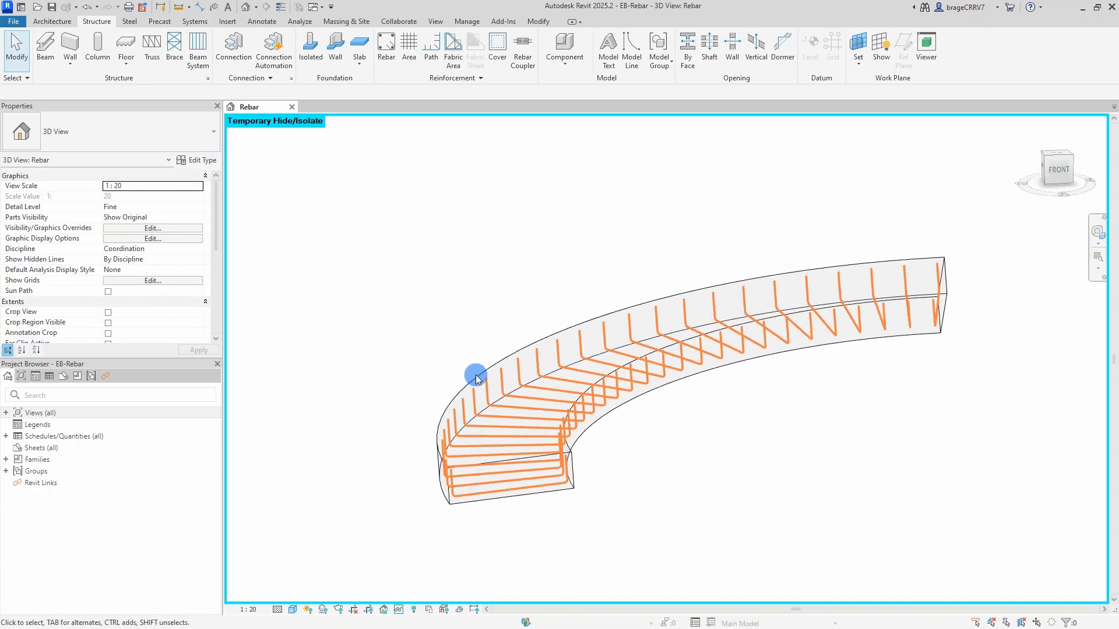
{"action": "left_click", "coordinate": [551, 390]}
{"action": "middle_click_drag", "start_coordinate": [475, 294], "coordinate": [475, 281]}
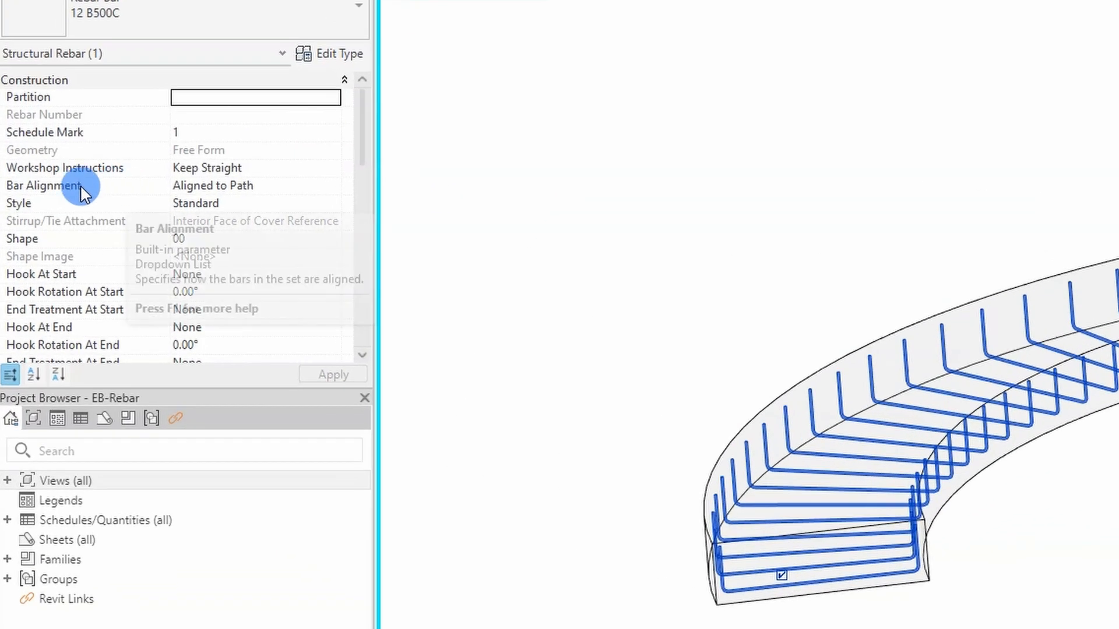
{"action": "left_click", "coordinate": [265, 198]}
{"action": "left_click", "coordinate": [333, 167]}
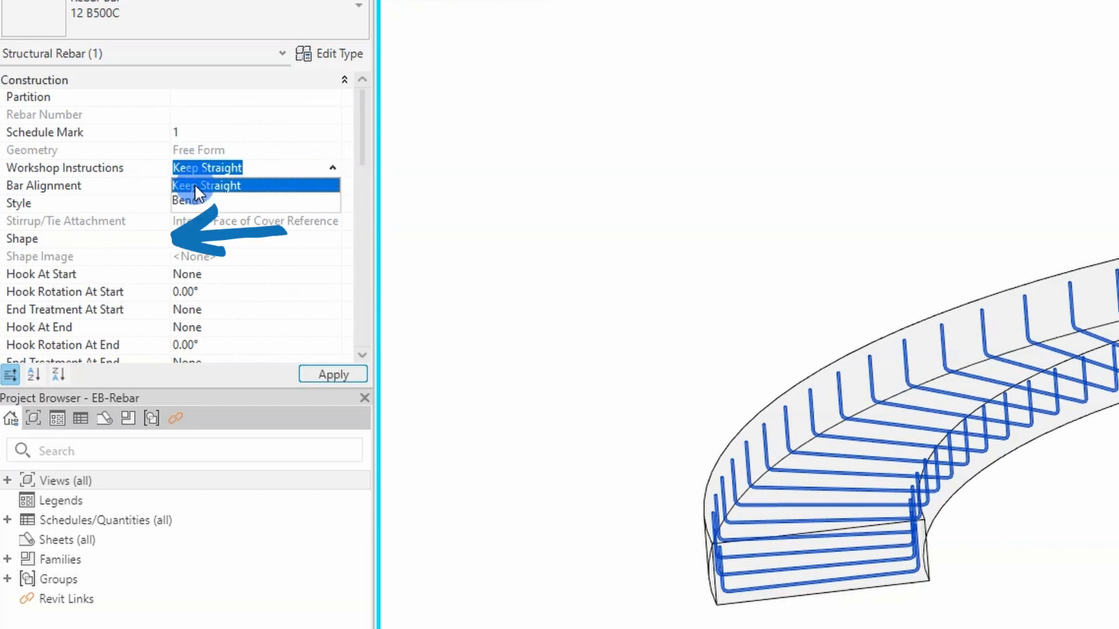
{"action": "left_click", "coordinate": [184, 200]}
{"action": "left_click", "coordinate": [332, 374]}
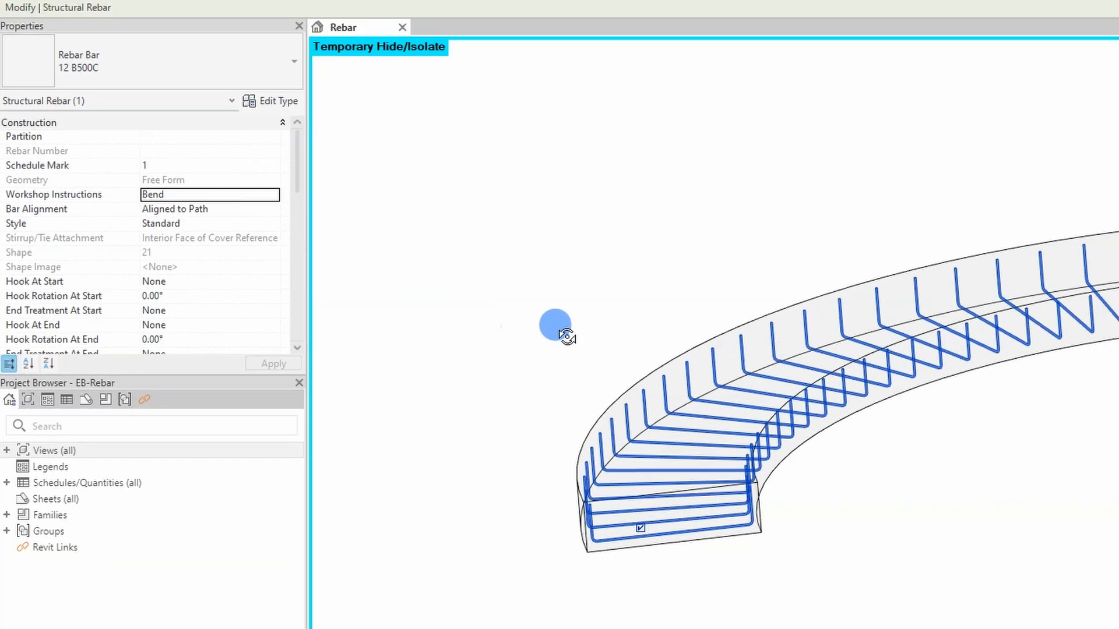
{"action": "middle_click_drag", "start_coordinate": [676, 336], "coordinate": [634, 298], "text": "shift"}
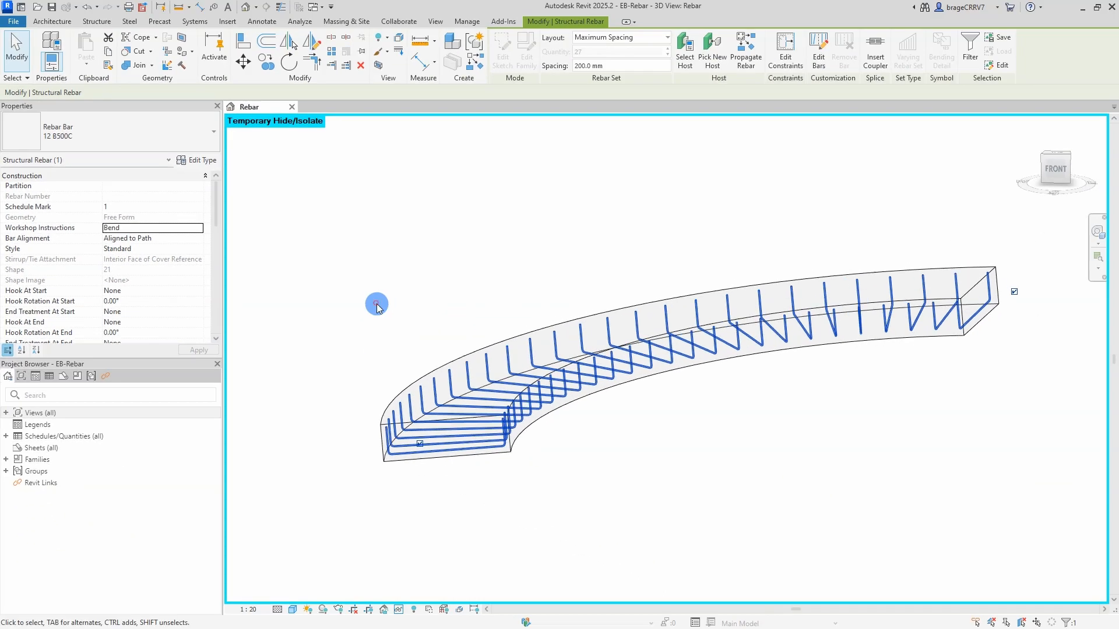
{"action": "left_click", "coordinate": [634, 298]}
{"action": "left_click", "coordinate": [503, 379]}
{"action": "mouse_move", "coordinate": [439, 324]}
{"action": "middle_mouse_down", "text": "shift"}
{"action": "mouse_move", "coordinate": [449, 287]}
{"action": "mouse_move", "coordinate": [459, 311]}
{"action": "mouse_move", "coordinate": [441, 347]}
{"action": "middle_mouse_up", "text": "shift"}
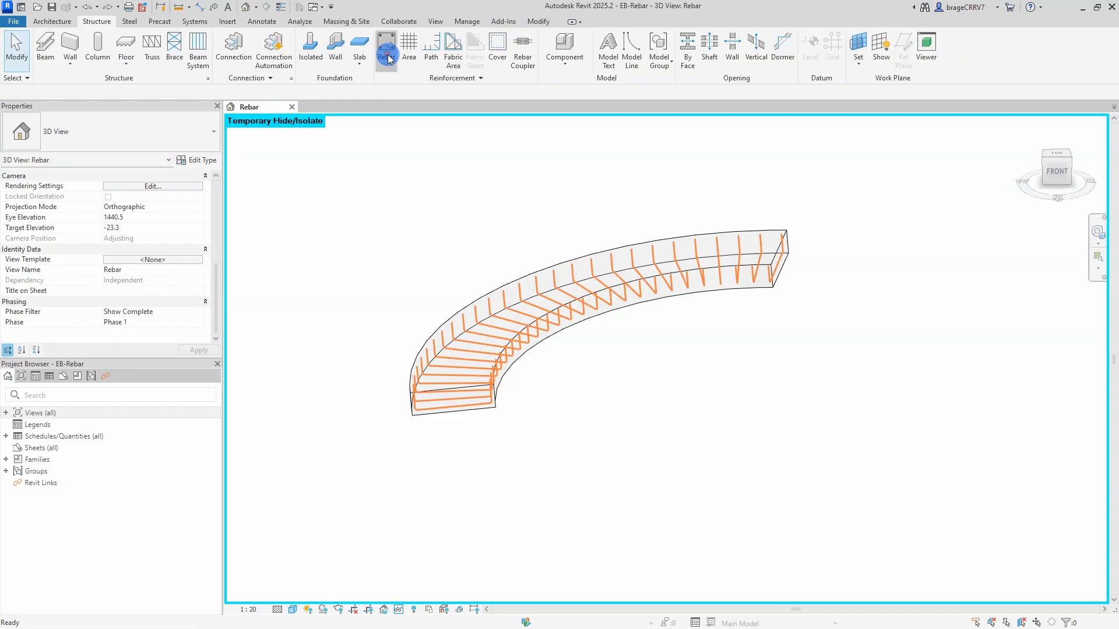
Start another free-form rebar with Surface distribution and pick the foundation's bottom face as the host surface.
{"action": "left_click", "coordinate": [387, 51]}
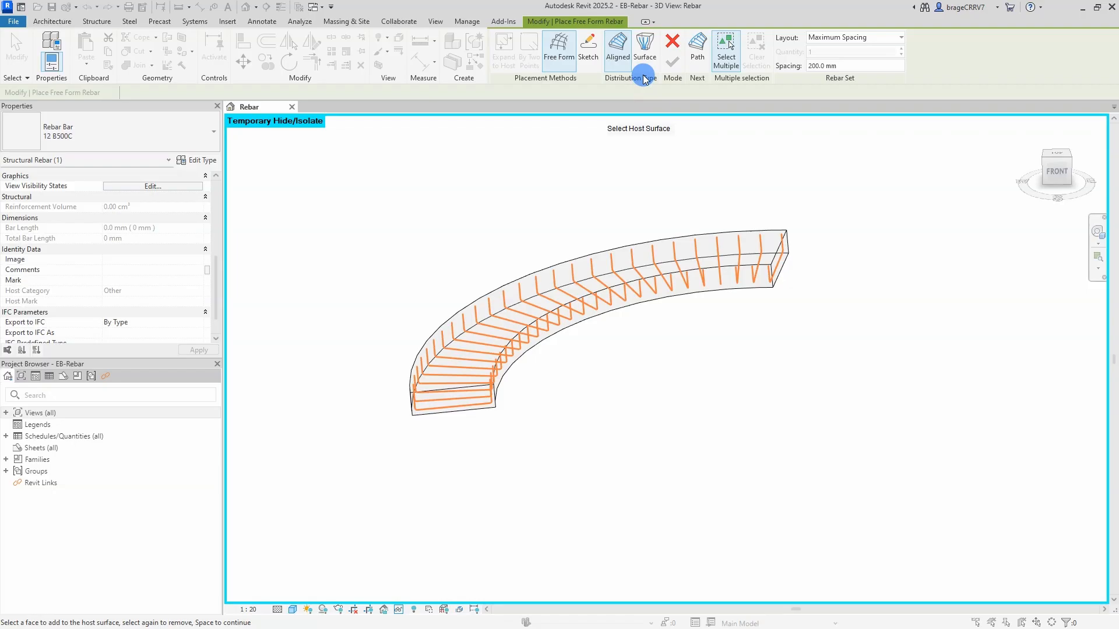
{"action": "left_click", "coordinate": [645, 53]}
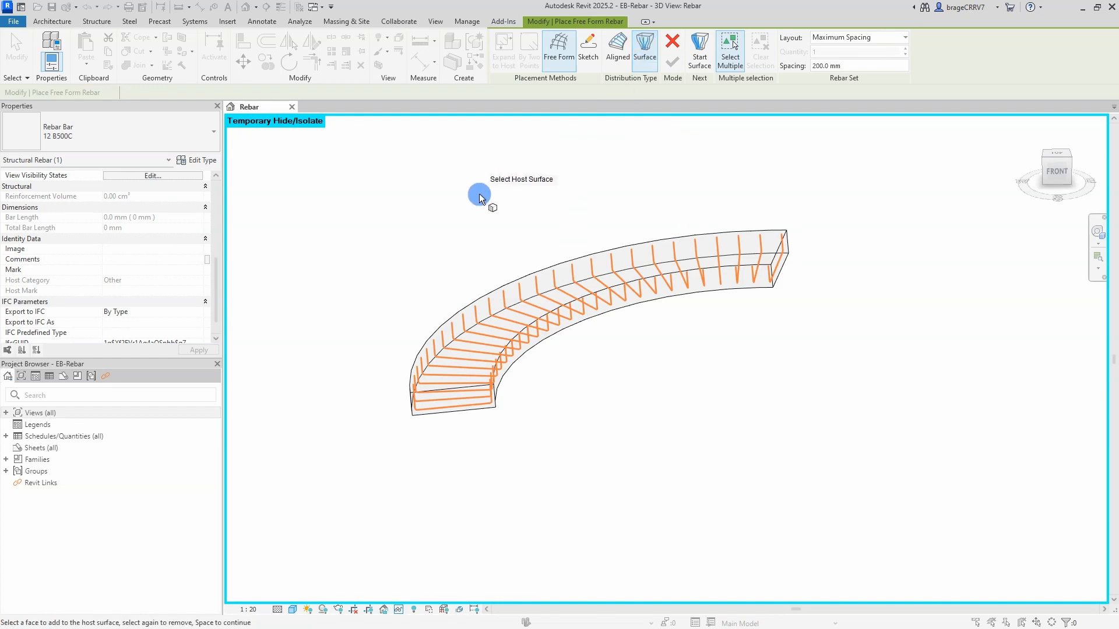
{"action": "scroll", "coordinate": [496, 346], "scroll_direction": "up", "scroll_amount": 2}
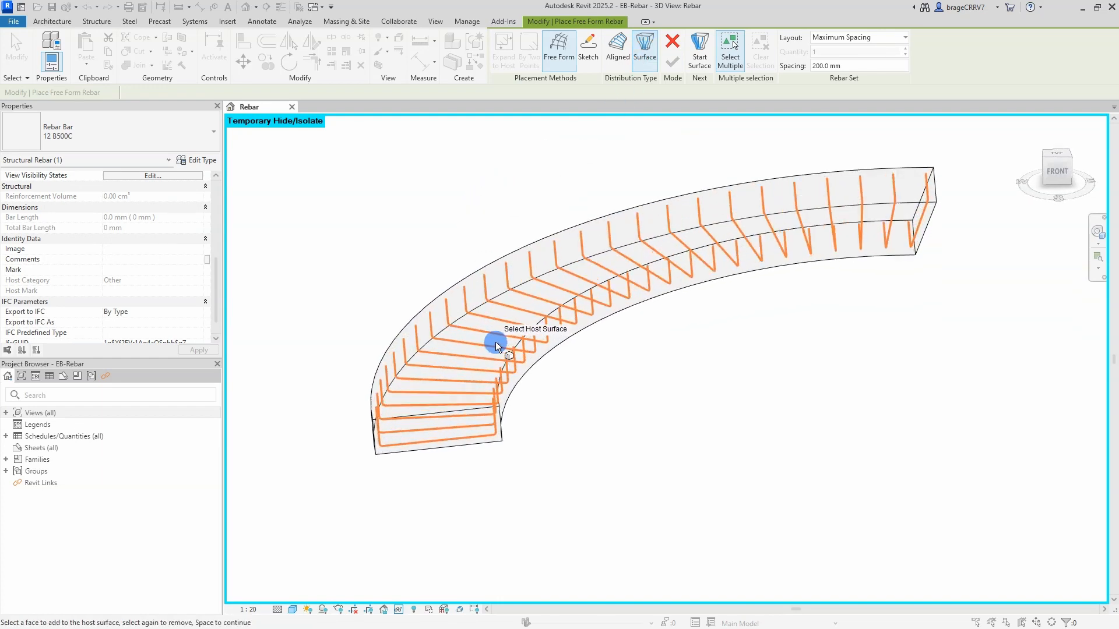
{"action": "left_click", "coordinate": [557, 346]}
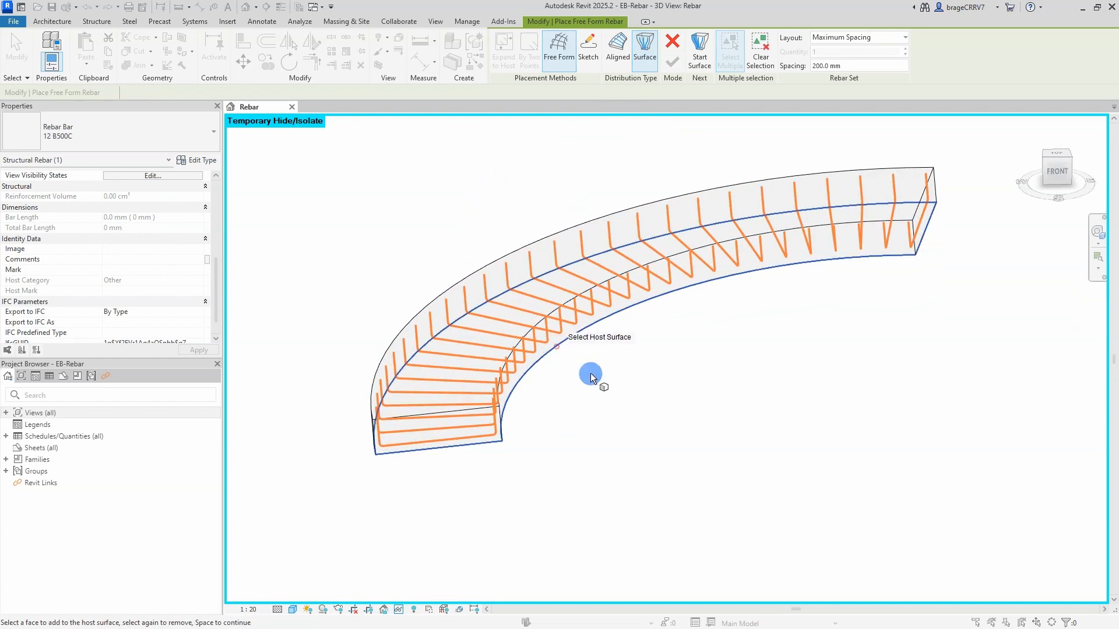
{"action": "middle_click_drag", "start_coordinate": [591, 377], "coordinate": [695, 285], "text": "shift"}
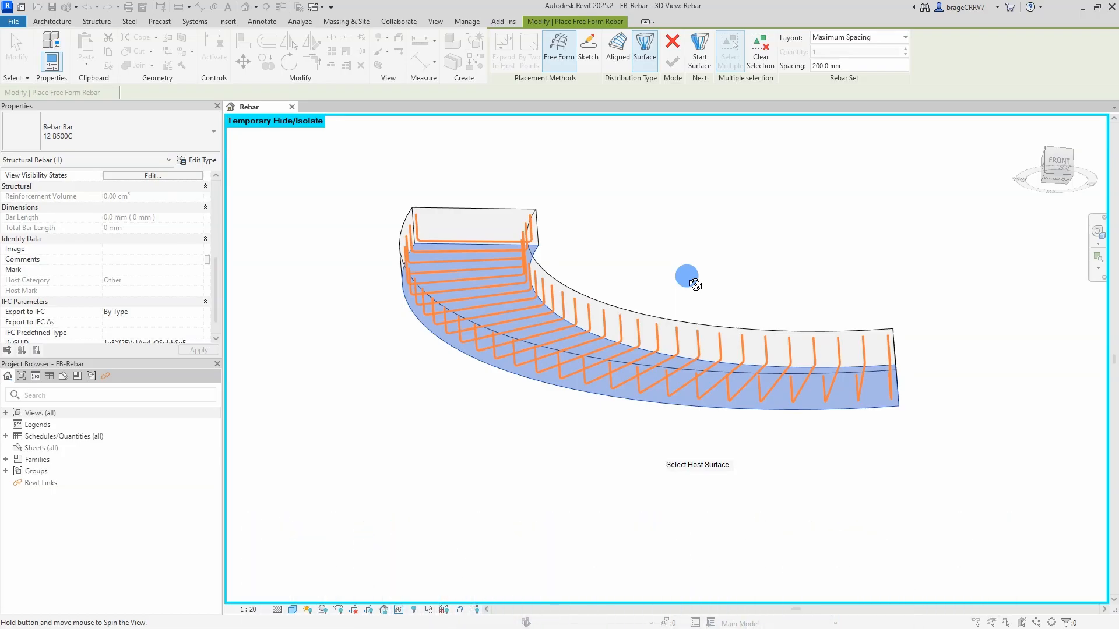
{"action": "middle_click_drag", "start_coordinate": [695, 284], "coordinate": [595, 438], "text": "shift"}
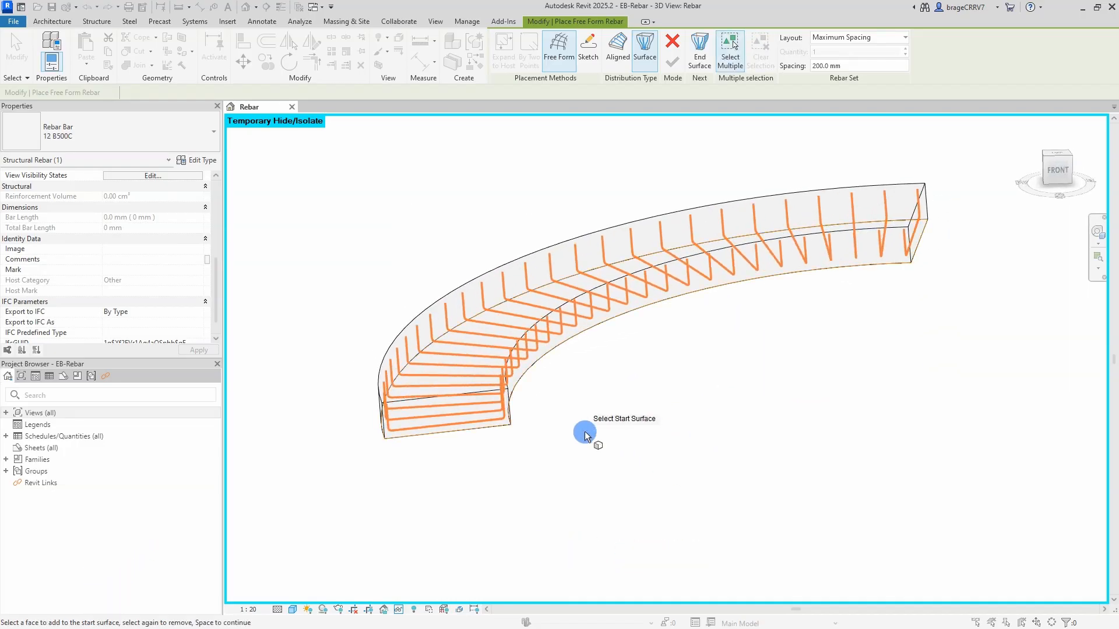
Pick the inner curved face as the start surface and the outer curved face as the end surface, then review the selections.
{"action": "left_click", "coordinate": [592, 329]}
{"action": "key", "text": "space"}
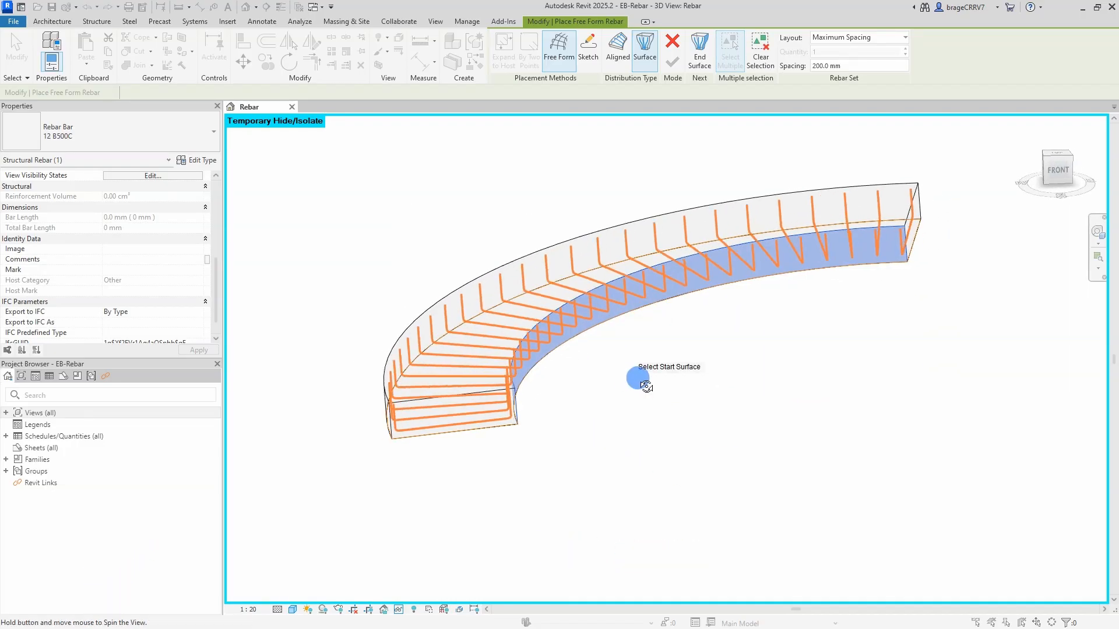
{"action": "middle_click_drag", "start_coordinate": [618, 373], "coordinate": [736, 402], "text": "shift"}
{"action": "left_click", "coordinate": [518, 368]}
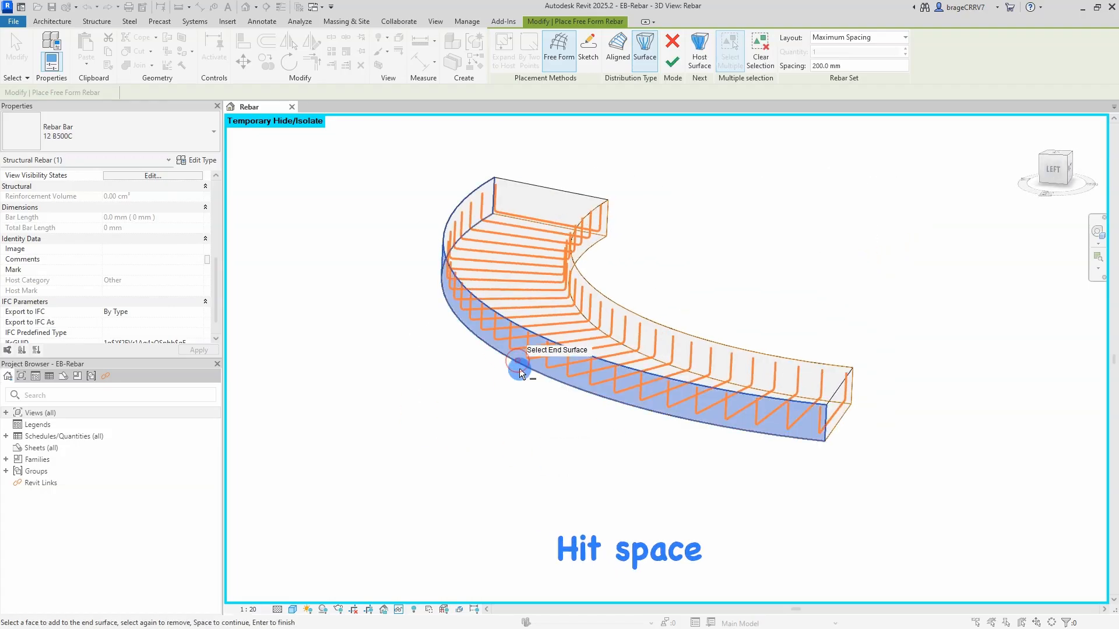
{"action": "middle_click_drag", "start_coordinate": [517, 368], "coordinate": [473, 458], "text": "shift"}
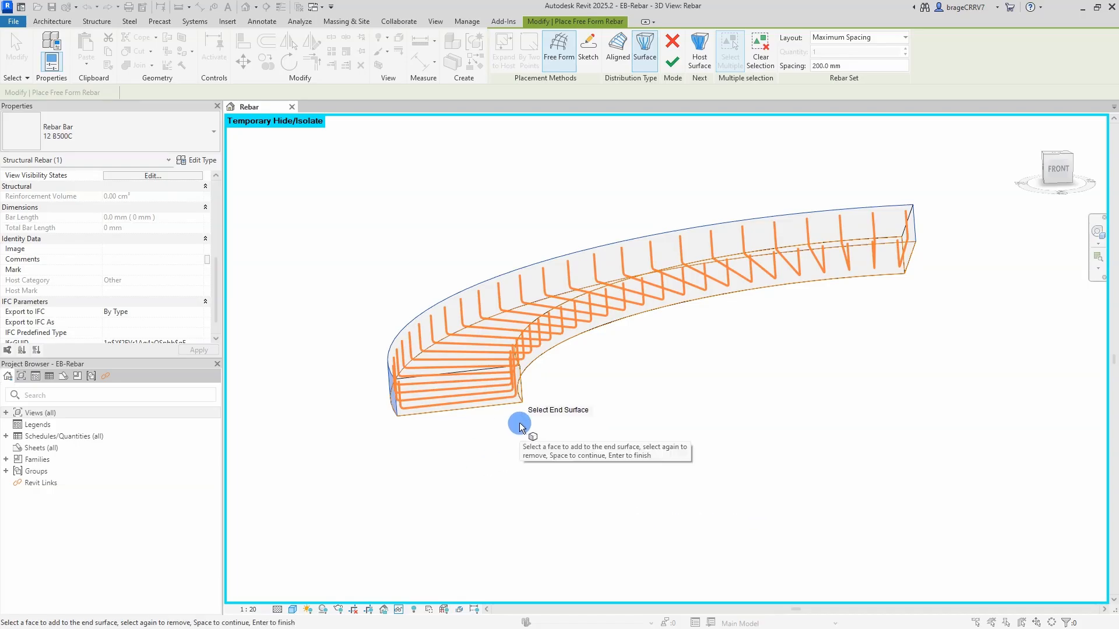
{"action": "key", "text": "space"}
{"action": "key", "text": "space"}
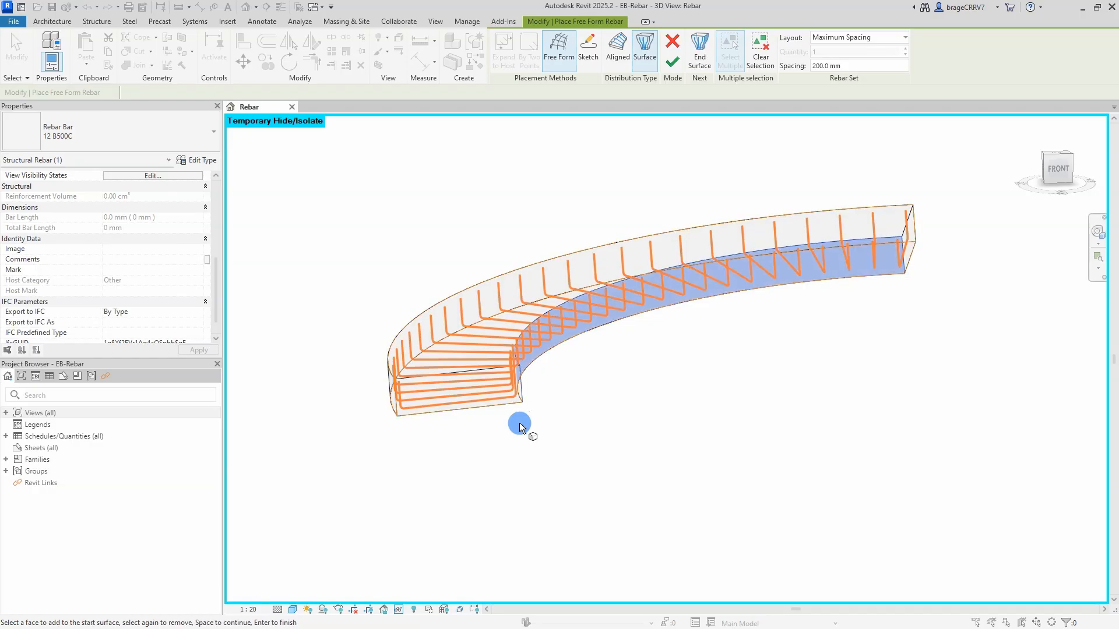
{"action": "key", "text": "space"}
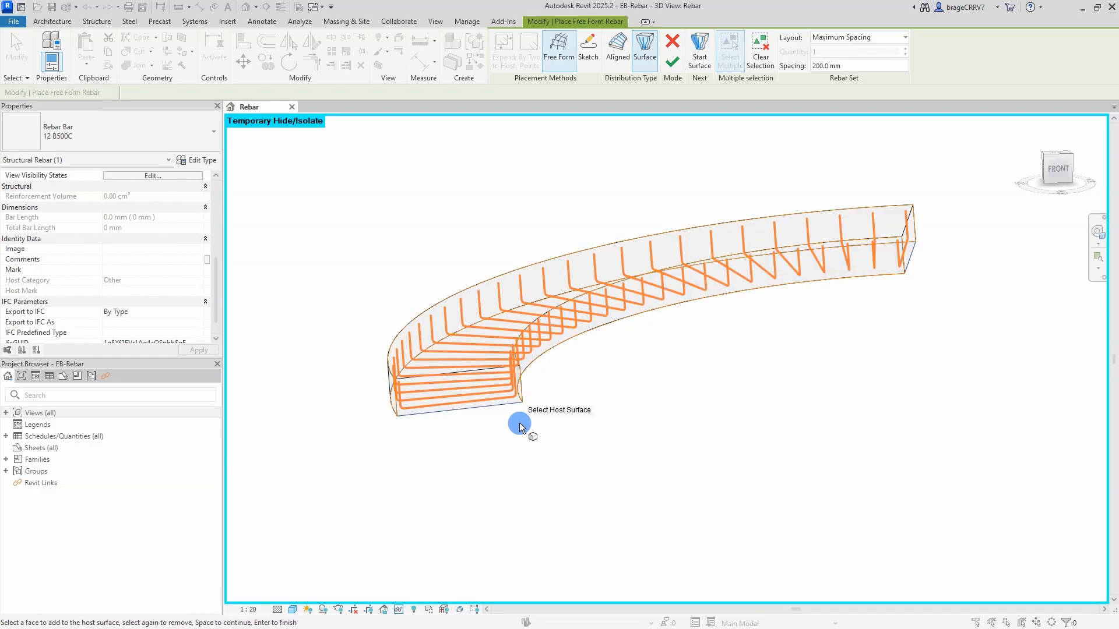
Check the host, start and end surface selections and finish the surface-distributed rebar set in the foundation.
{"action": "middle_click_drag", "start_coordinate": [519, 424], "coordinate": [580, 429], "text": "shift"}
{"action": "key", "text": "space"}
{"action": "key", "text": "space"}
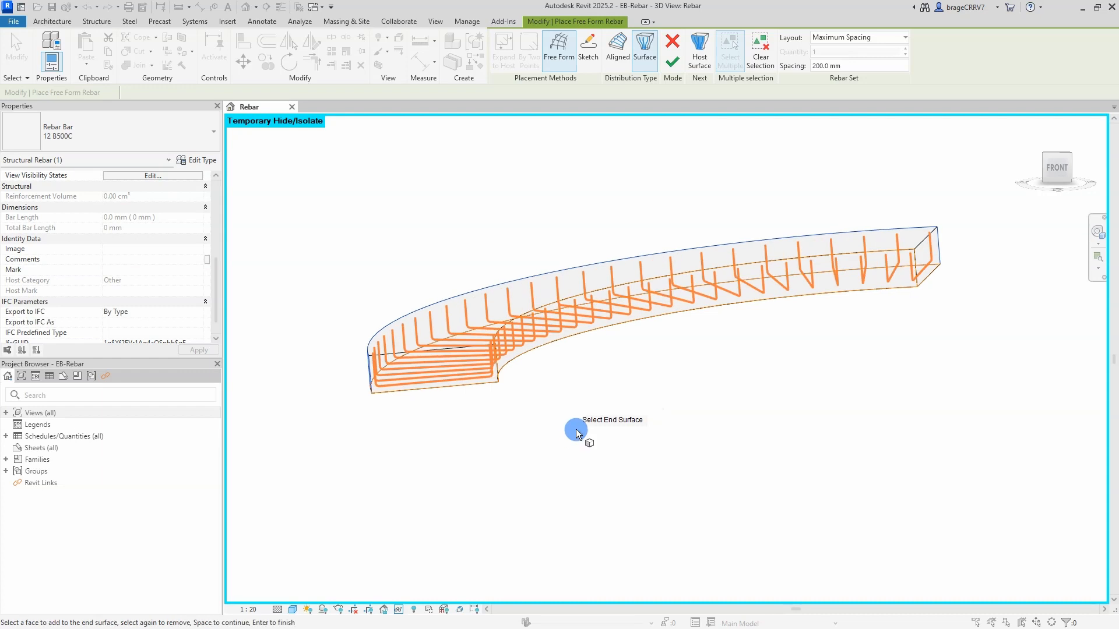
{"action": "left_click", "coordinate": [672, 67]}
{"action": "middle_click_drag", "start_coordinate": [529, 399], "coordinate": [529, 424], "text": "shift"}
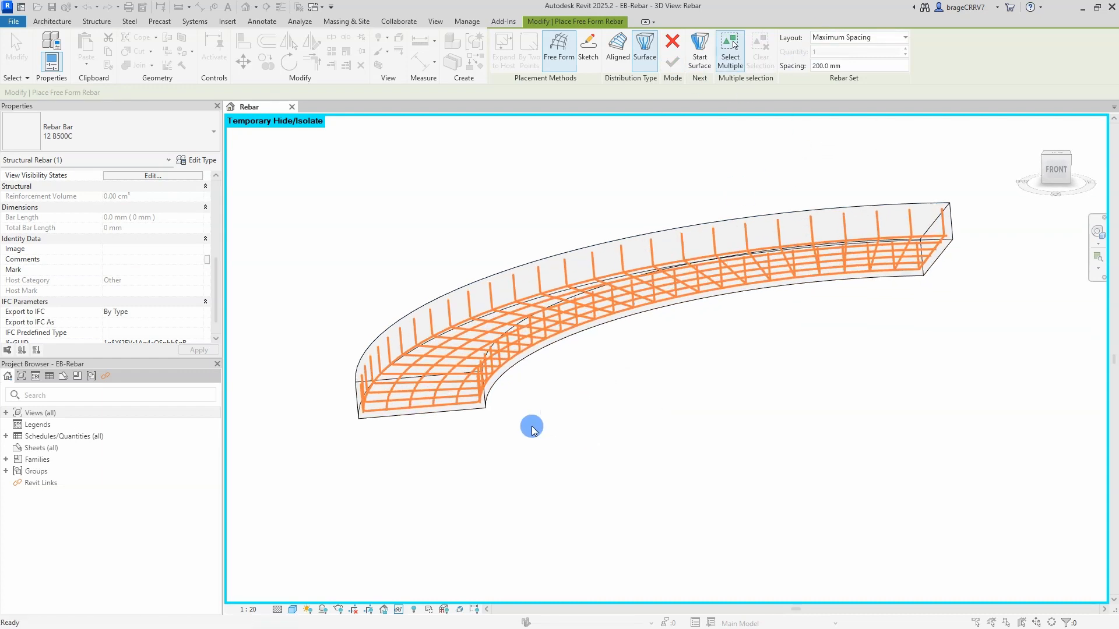
{"action": "key", "text": "Escape"}
Change the curved longitudinal rebar set in the foundation to the 16 B500C bar type.
{"action": "left_click", "coordinate": [424, 394]}
{"action": "scroll", "coordinate": [415, 391], "scroll_direction": "up", "scroll_amount": 3}
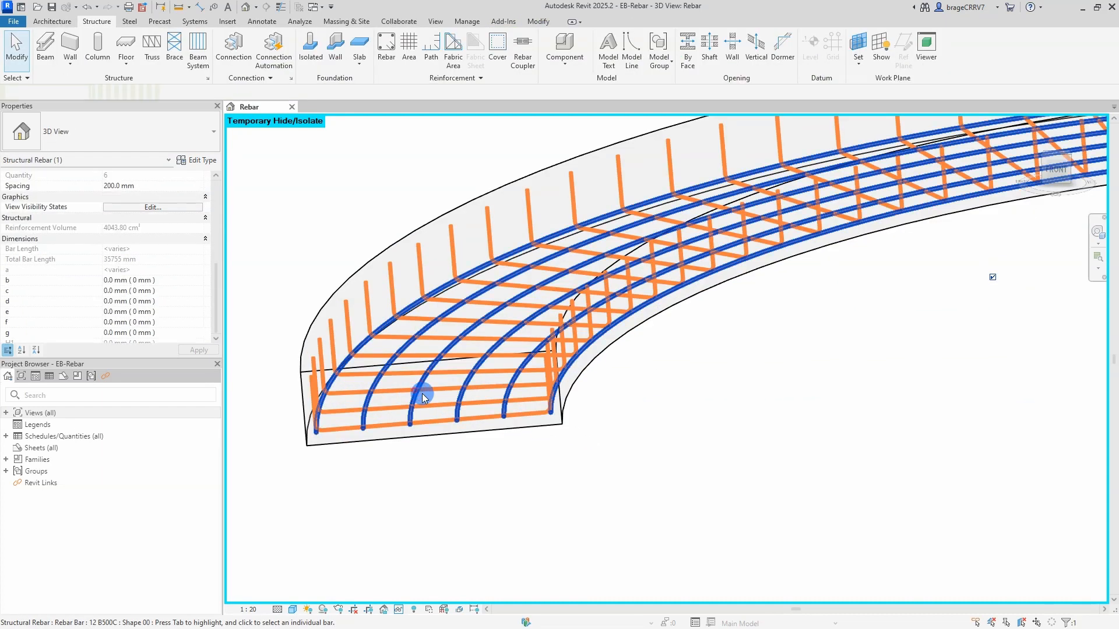
{"action": "left_click", "coordinate": [130, 145]}
{"action": "left_click", "coordinate": [55, 237]}
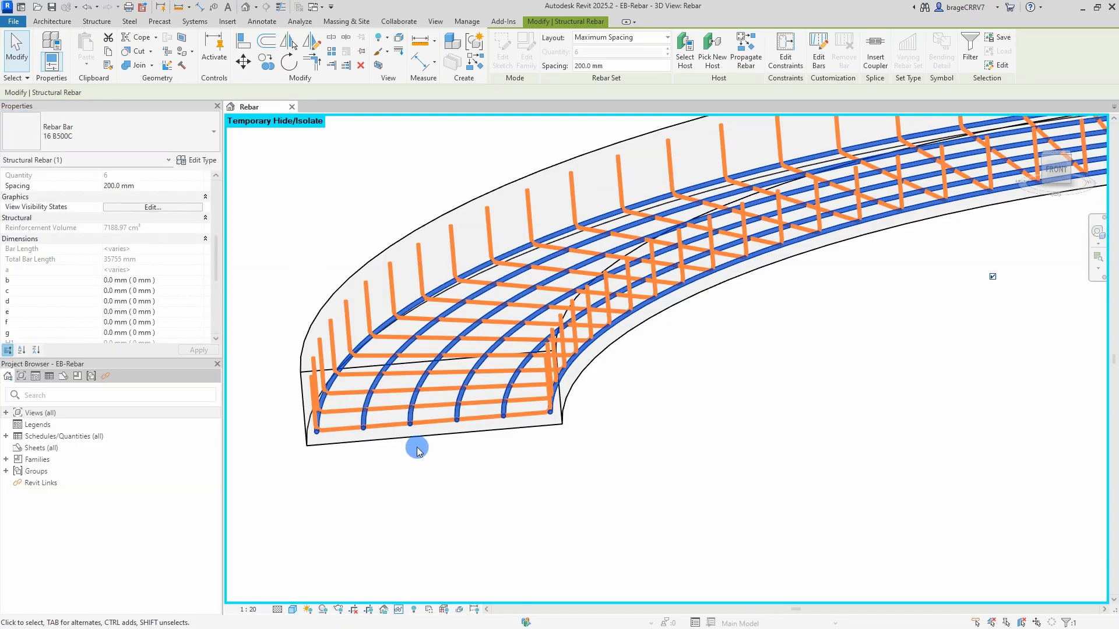
{"action": "left_click", "coordinate": [417, 449]}
Set the Workshop Instructions of the curved longitudinal rebar set to Bend.
{"action": "scroll", "coordinate": [456, 515], "scroll_direction": "up", "scroll_amount": 5}
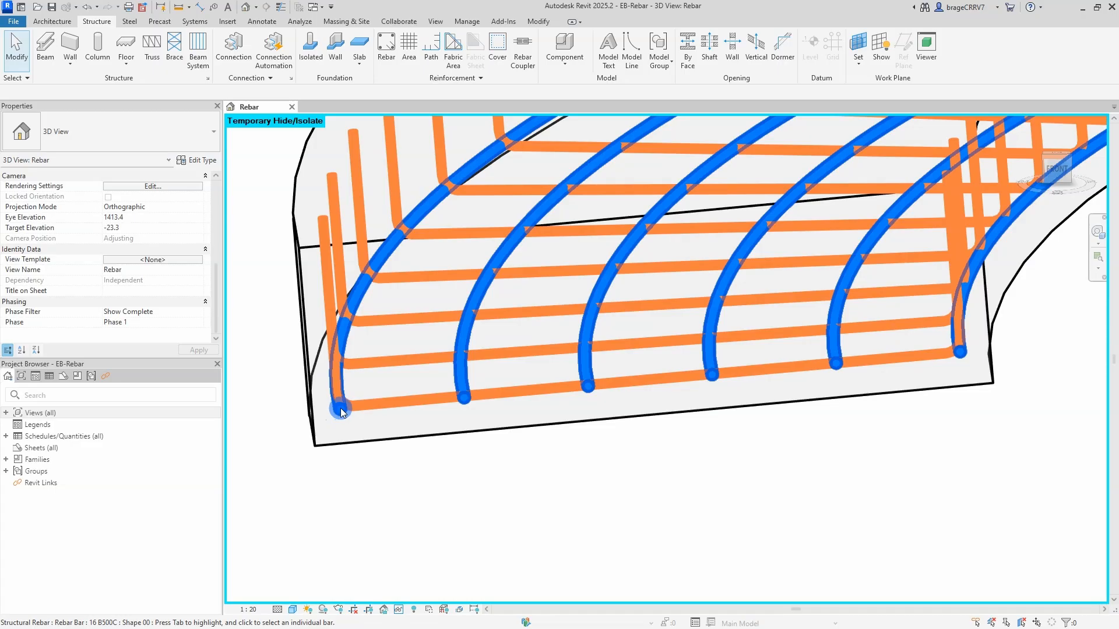
{"action": "left_click", "coordinate": [458, 386]}
{"action": "scroll", "coordinate": [120, 282], "scroll_direction": "up", "scroll_amount": 5}
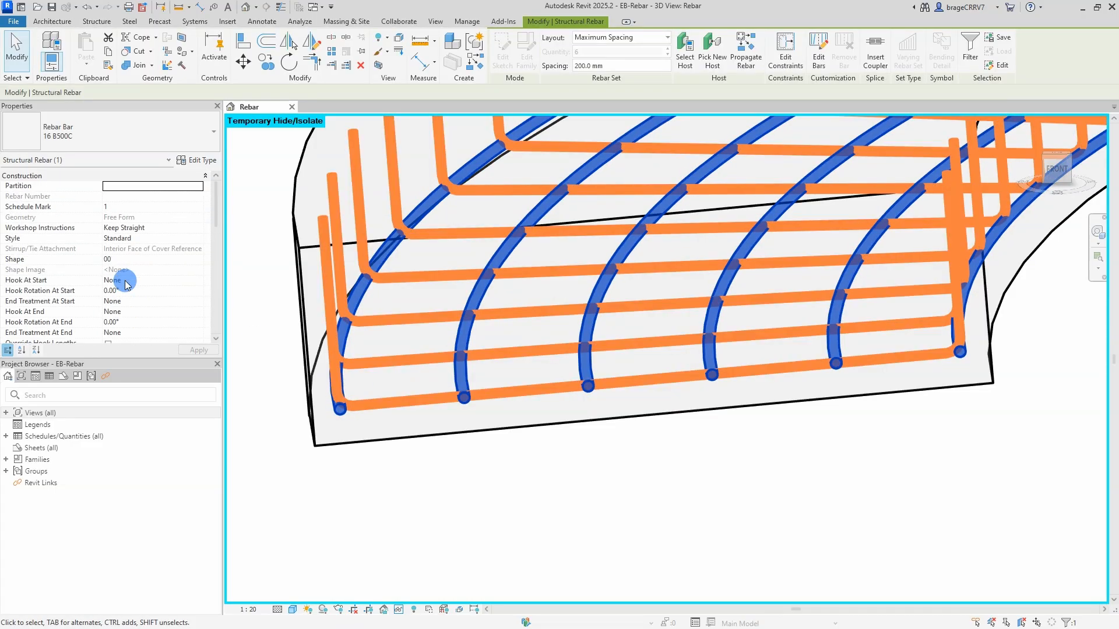
{"action": "middle_click_drag", "start_coordinate": [560, 494], "coordinate": [500, 468]}
{"action": "left_click", "coordinate": [202, 228]}
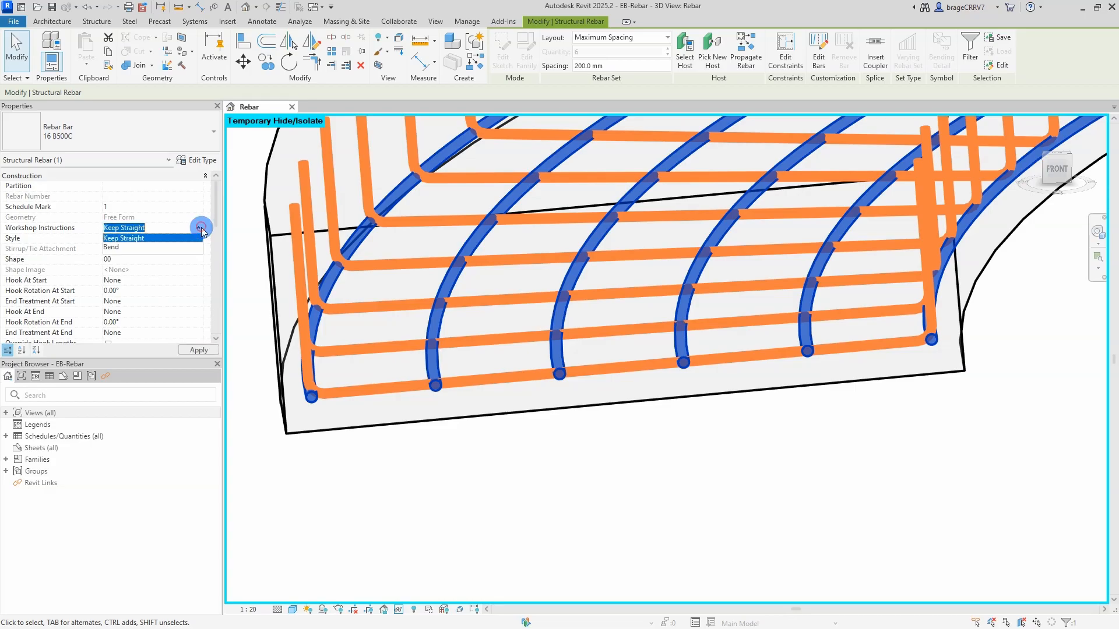
{"action": "left_click", "coordinate": [111, 248]}
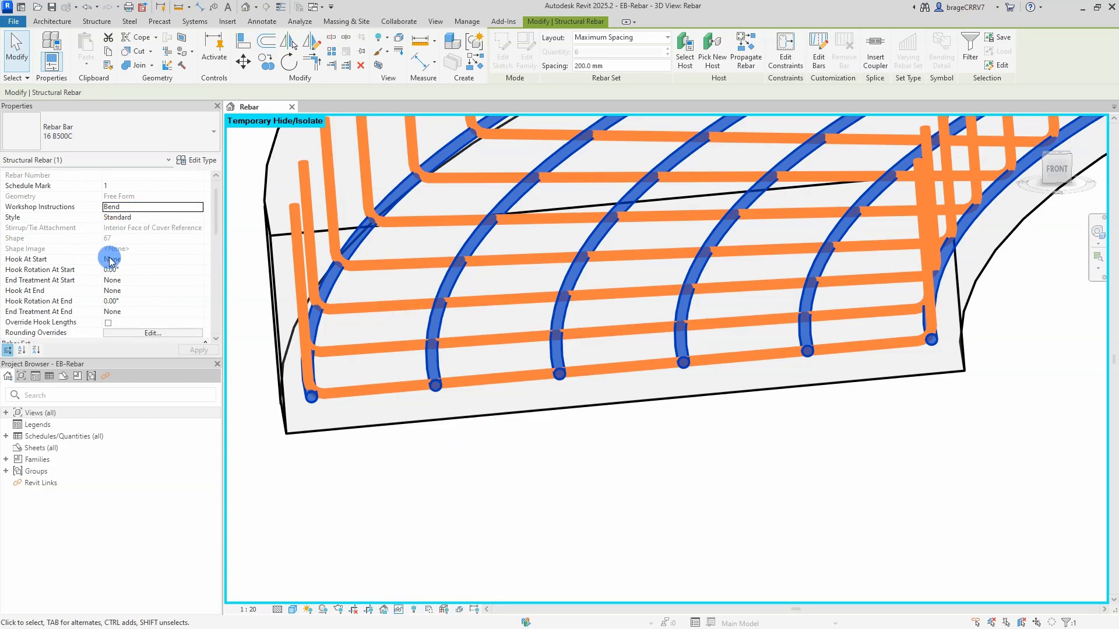
{"action": "scroll", "coordinate": [406, 399], "scroll_direction": "down", "scroll_amount": 5}
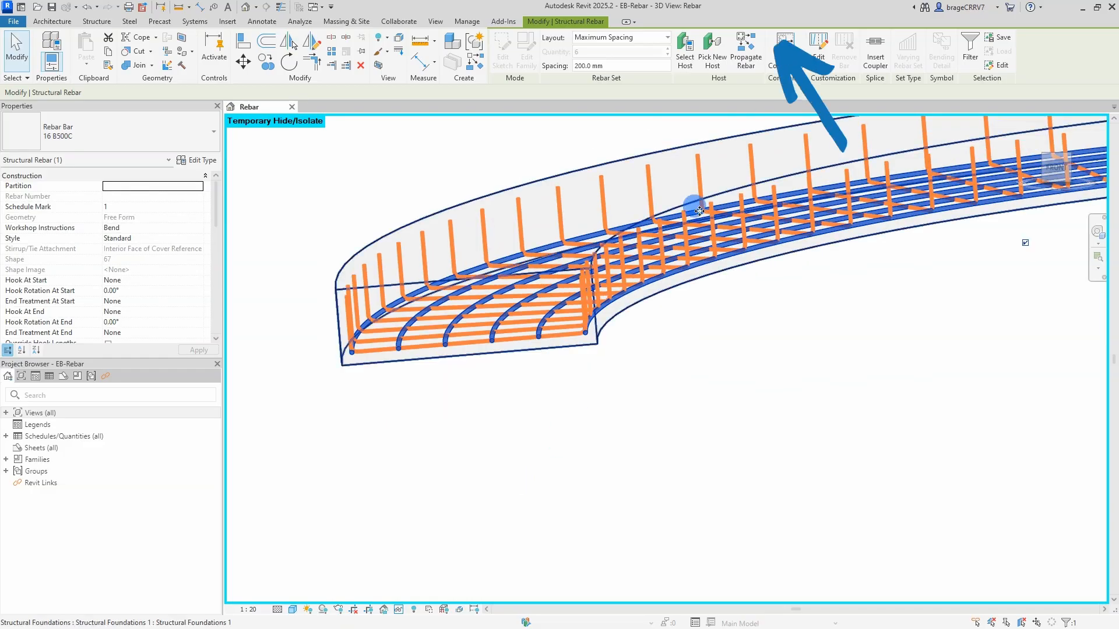
Edit the longitudinal set's constraints to offset the bars -16 mm from the host surface, and finish the edit.
{"action": "left_click", "coordinate": [785, 54]}
{"action": "middle_click_drag", "start_coordinate": [481, 382], "coordinate": [657, 331]}
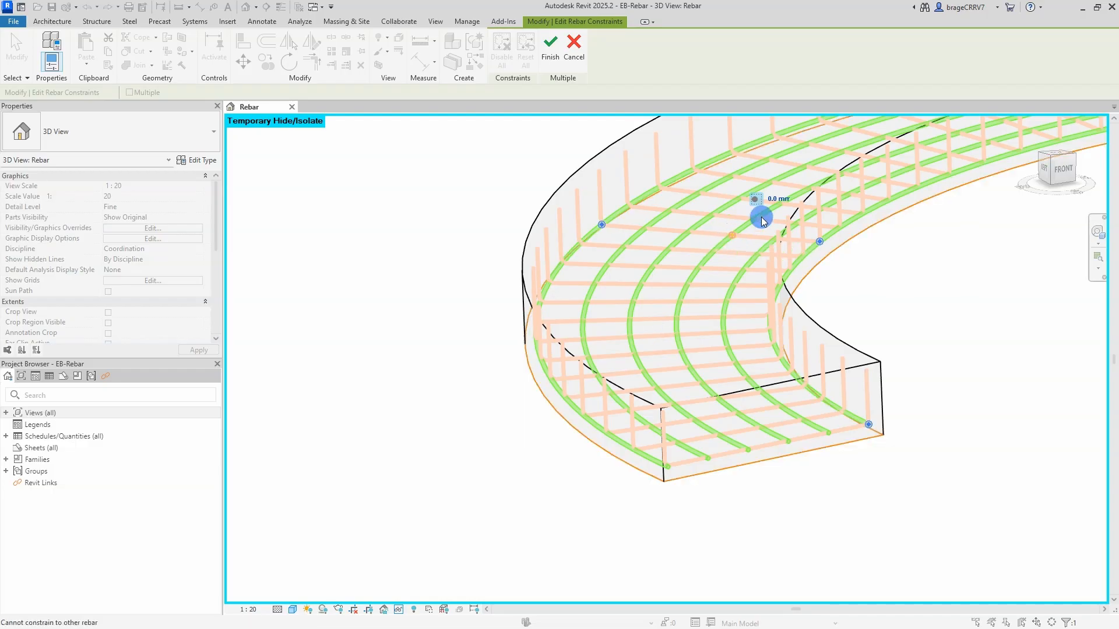
{"action": "left_click", "coordinate": [773, 202]}
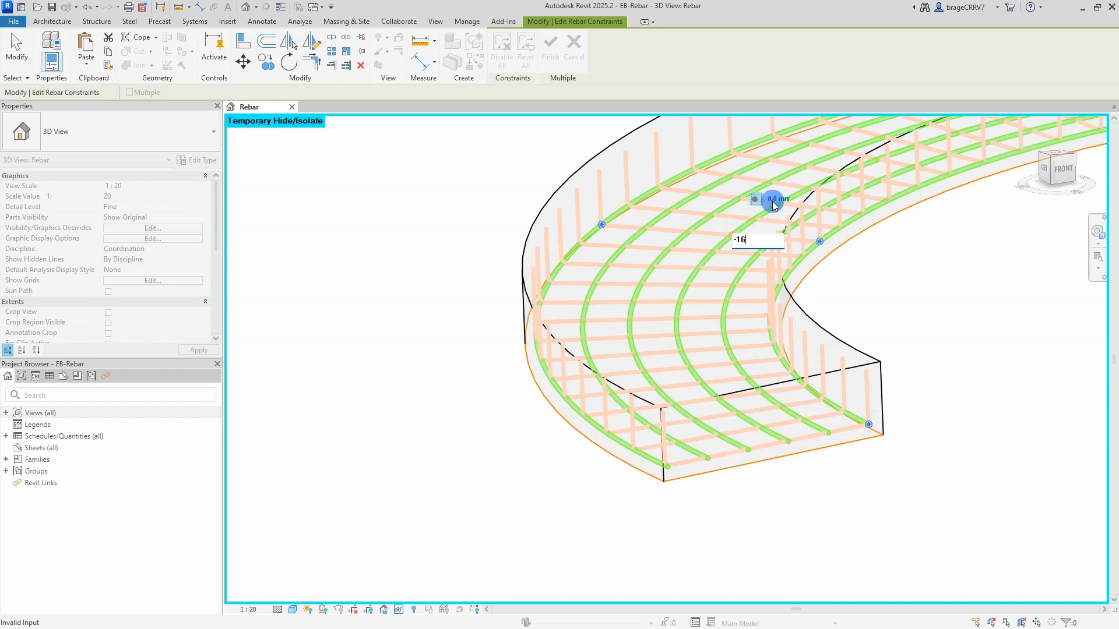
{"action": "key", "text": "Return"}
{"action": "scroll", "coordinate": [715, 395], "scroll_direction": "up", "scroll_amount": 5}
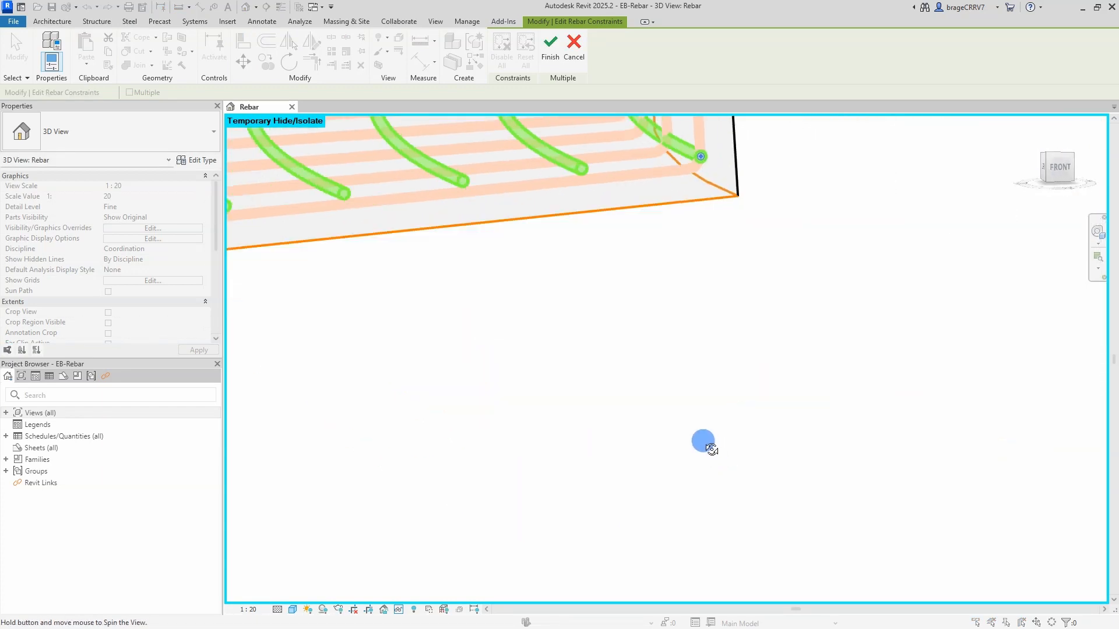
{"action": "left_click", "coordinate": [546, 55]}
Undo the last action and inspect how the longitudinal bars sit against the U-shaped bars.
{"action": "middle_click_drag", "start_coordinate": [609, 429], "coordinate": [349, 277], "text": "shift"}
{"action": "key", "text": "ctrl+z"}
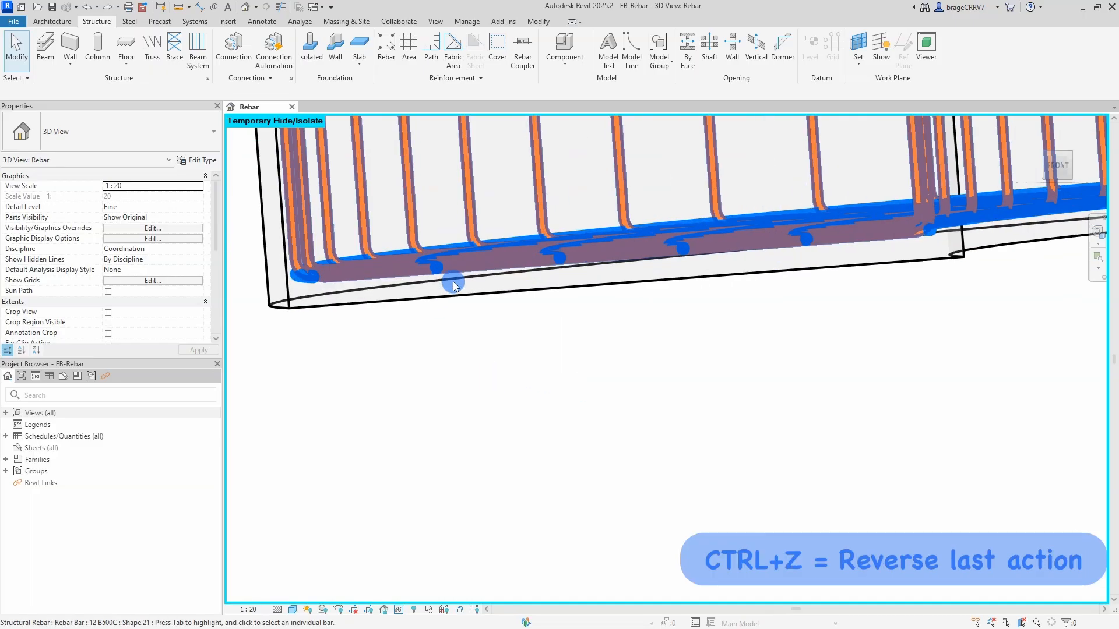
{"action": "scroll", "coordinate": [457, 284], "scroll_direction": "down", "scroll_amount": 3}
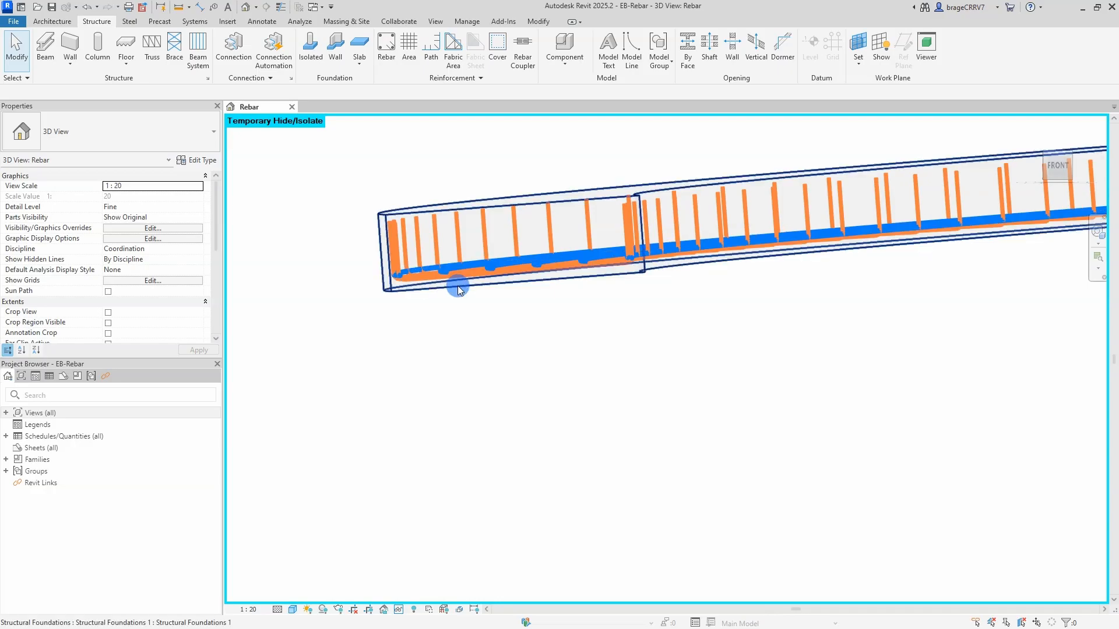
{"action": "middle_click_drag", "start_coordinate": [456, 287], "coordinate": [542, 402], "text": "shift"}
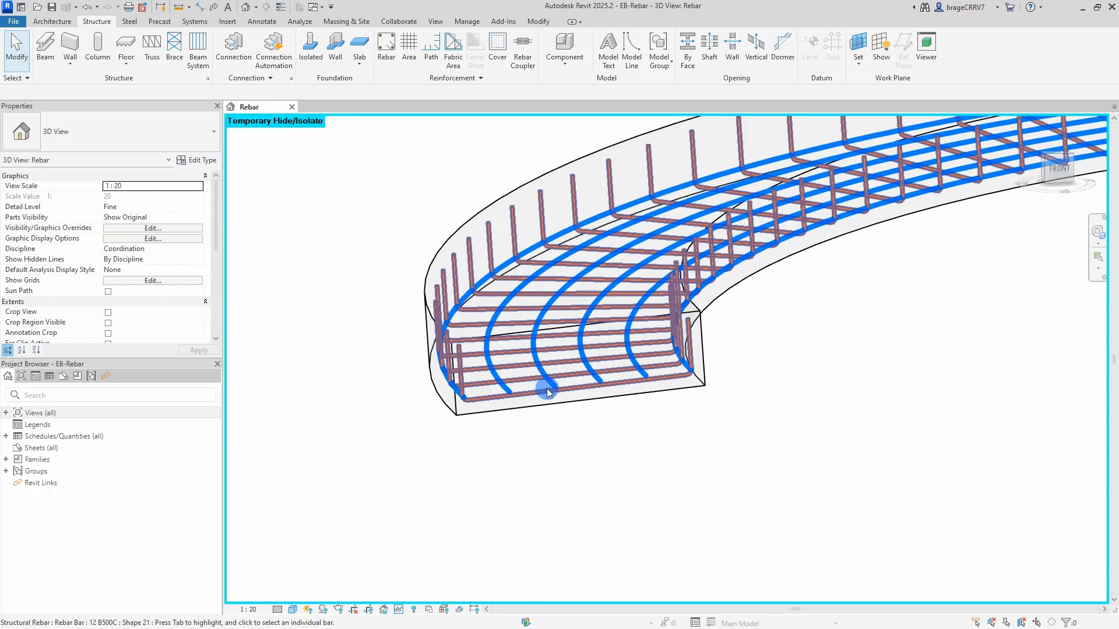
Edit the longitudinal set's constraints again and set its end surface offset to -16 mm.
{"action": "left_click", "coordinate": [548, 385]}
{"action": "left_click", "coordinate": [785, 58]}
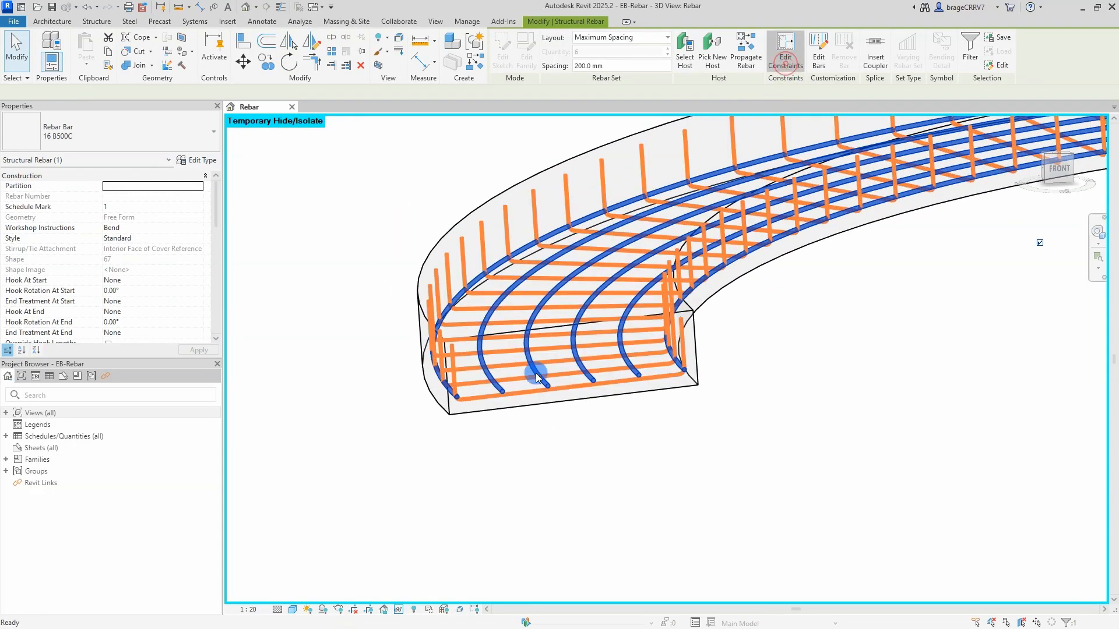
{"action": "middle_click_drag", "start_coordinate": [535, 376], "coordinate": [626, 431], "text": "shift"}
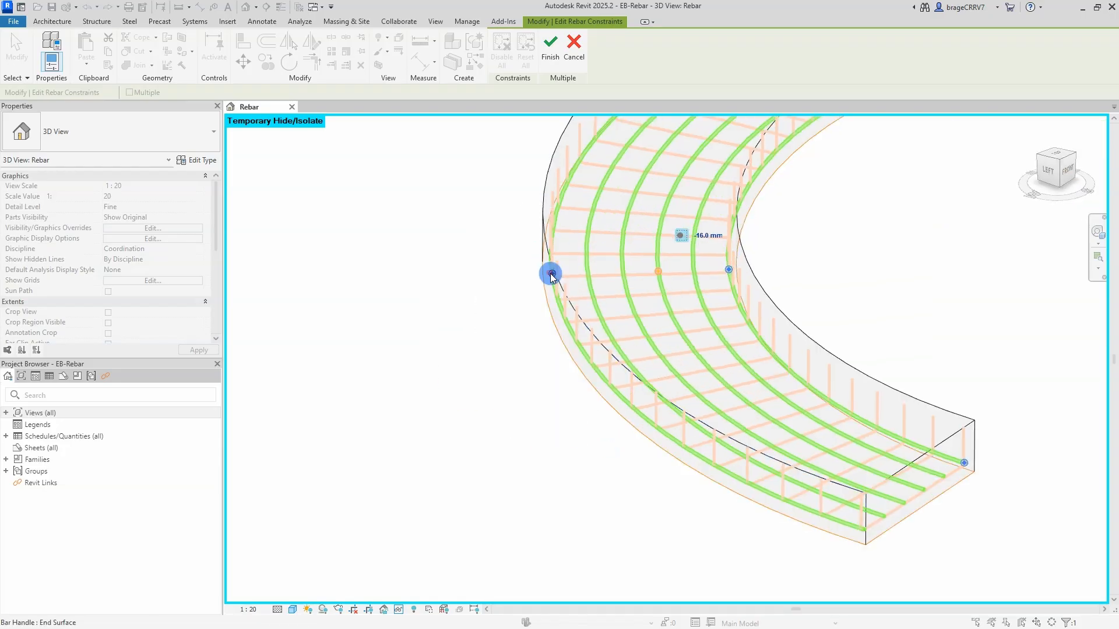
{"action": "left_click", "coordinate": [550, 272]}
{"action": "left_click", "coordinate": [592, 241]}
{"action": "type", "text": "-16"}
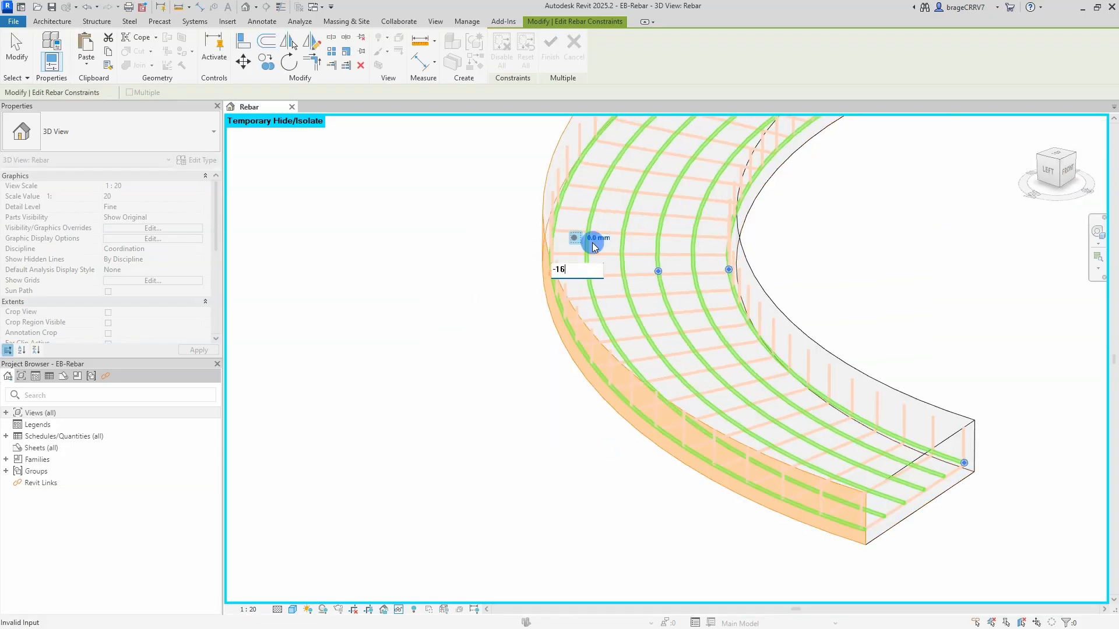
{"action": "key", "text": "Return"}
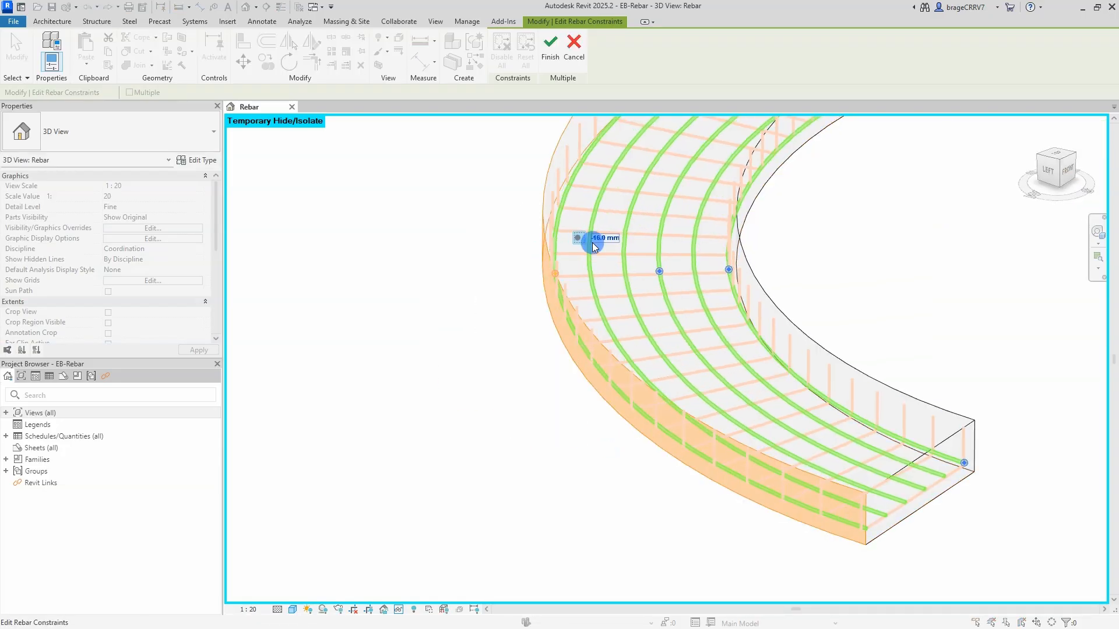
Set the longitudinal set's start surface offset to -16 mm, finish the constraints and check the bar ends up close.
{"action": "left_click", "coordinate": [728, 269]}
{"action": "left_click", "coordinate": [773, 234]}
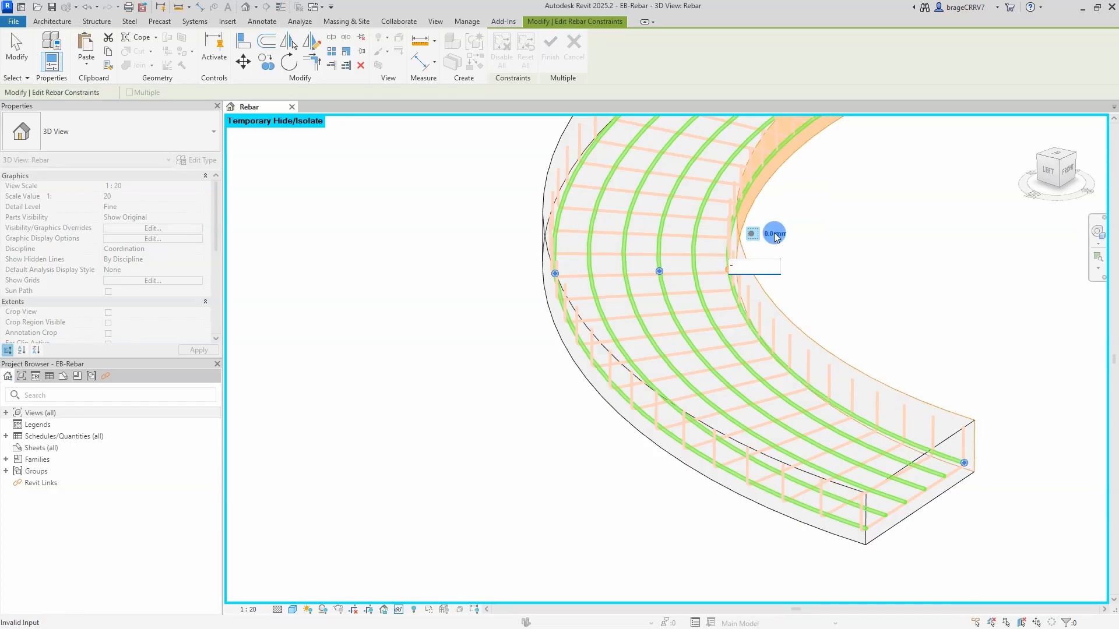
{"action": "left_click", "coordinate": [774, 233]}
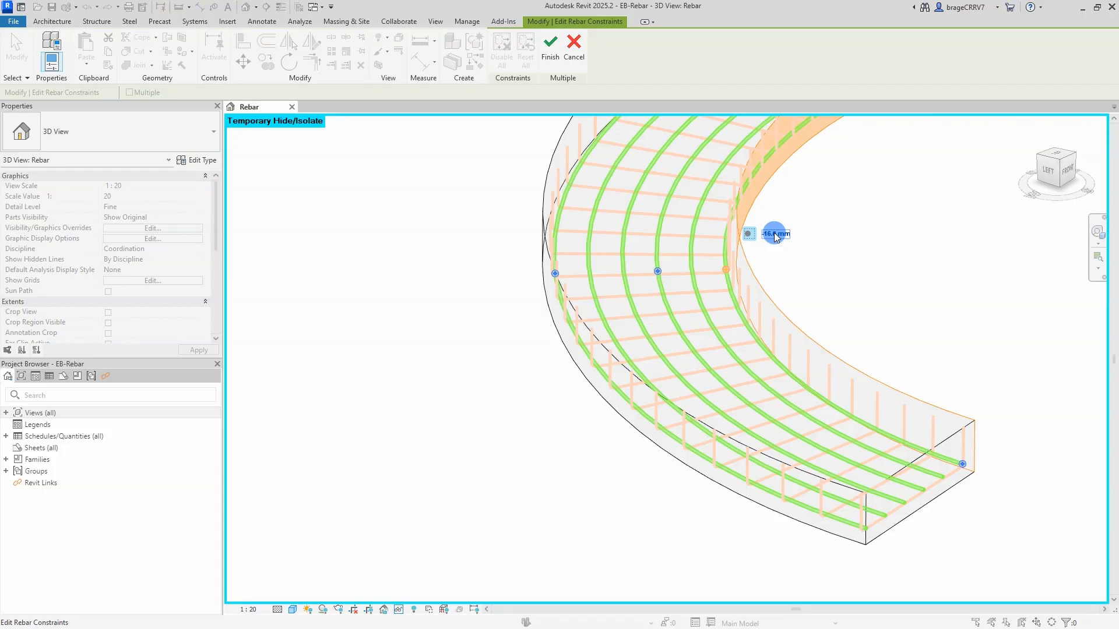
{"action": "left_click", "coordinate": [548, 57]}
{"action": "middle_click_drag", "start_coordinate": [525, 425], "coordinate": [392, 387], "text": "shift"}
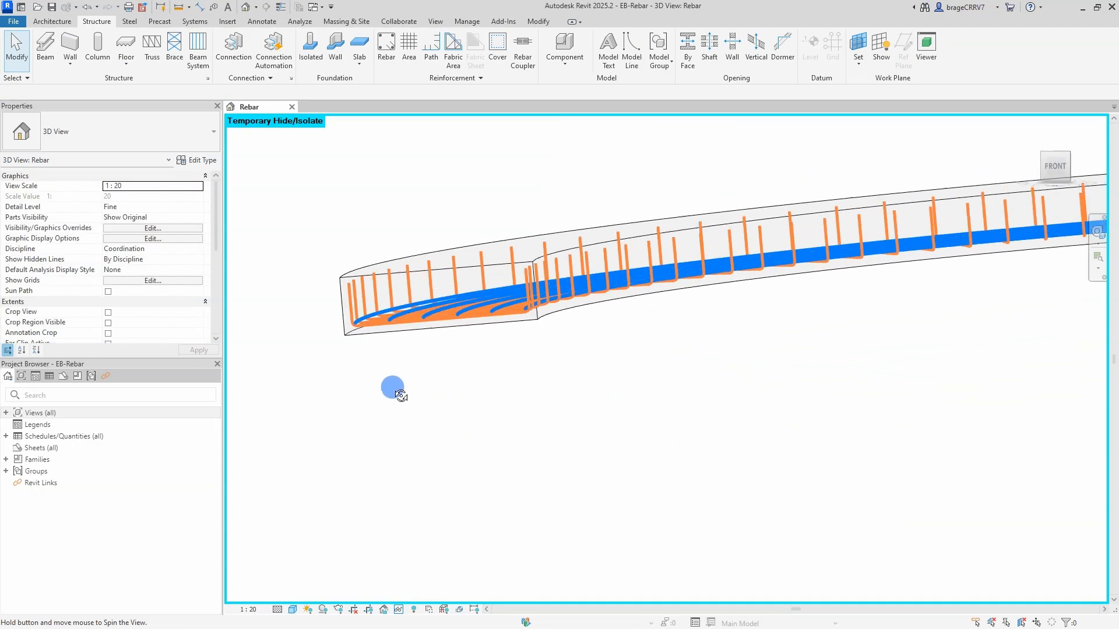
{"action": "scroll", "coordinate": [347, 322], "scroll_direction": "up", "scroll_amount": 5}
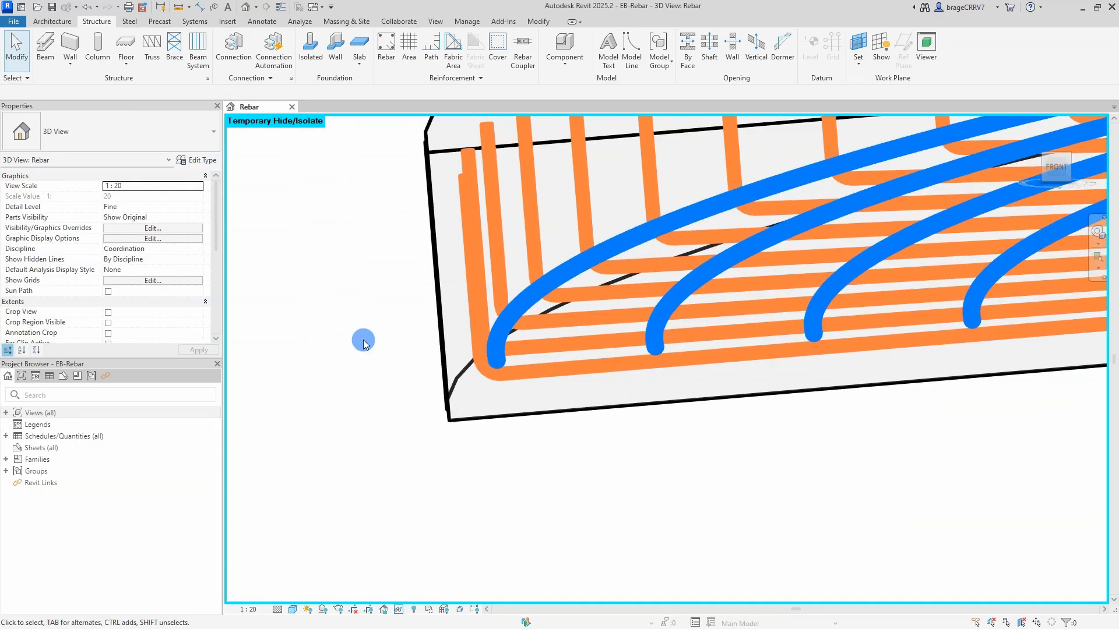
Turn on the thin lines display for the 3D view.
{"action": "key", "text": "t"}
{"action": "key", "text": "l"}
{"action": "middle_click_drag", "start_coordinate": [362, 342], "coordinate": [400, 376], "text": "shift"}
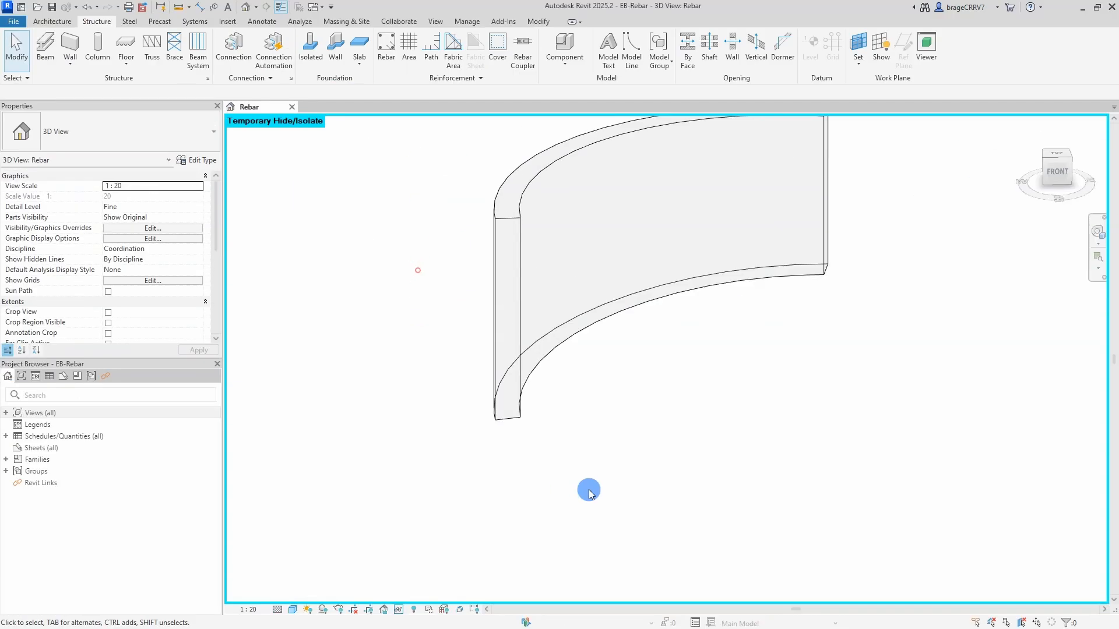
Place vertical surface-distributed free-form rebar on the wall's inner curved face, using its two end faces as start and end surfaces.
{"action": "middle_click_drag", "start_coordinate": [598, 425], "coordinate": [565, 481], "text": "shift"}
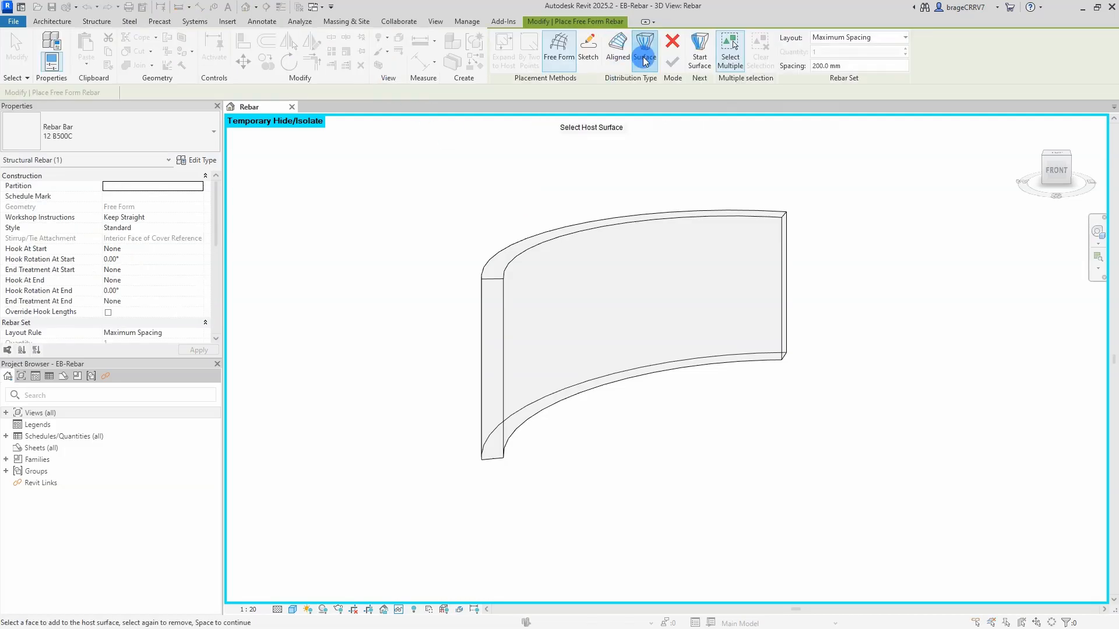
{"action": "left_click", "coordinate": [508, 306]}
{"action": "key", "text": "space"}
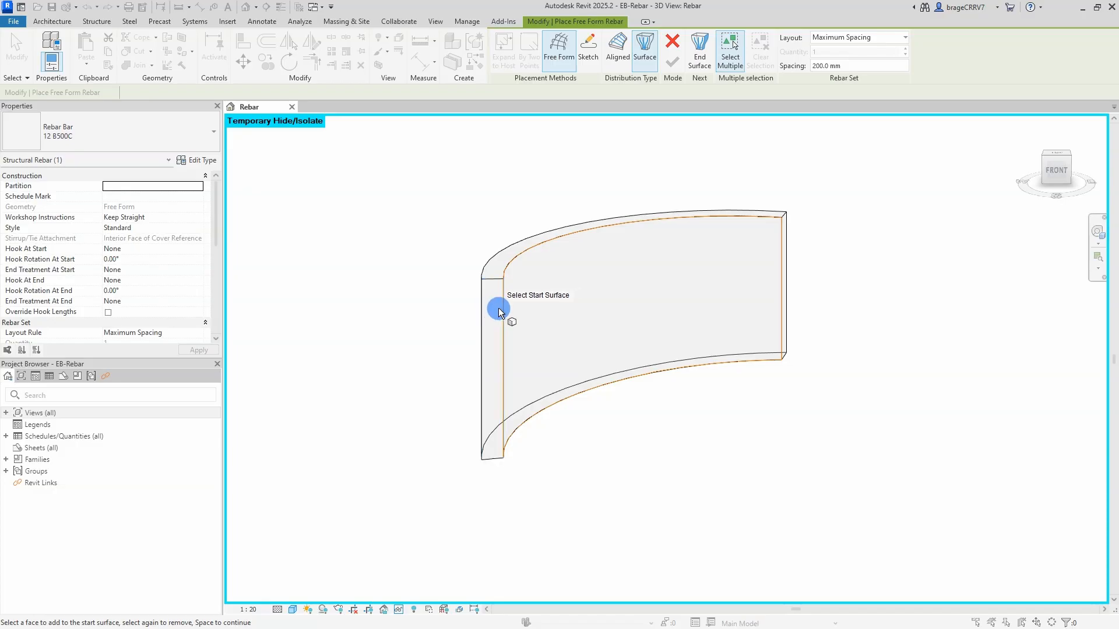
{"action": "left_click", "coordinate": [499, 308]}
{"action": "key", "text": "space"}
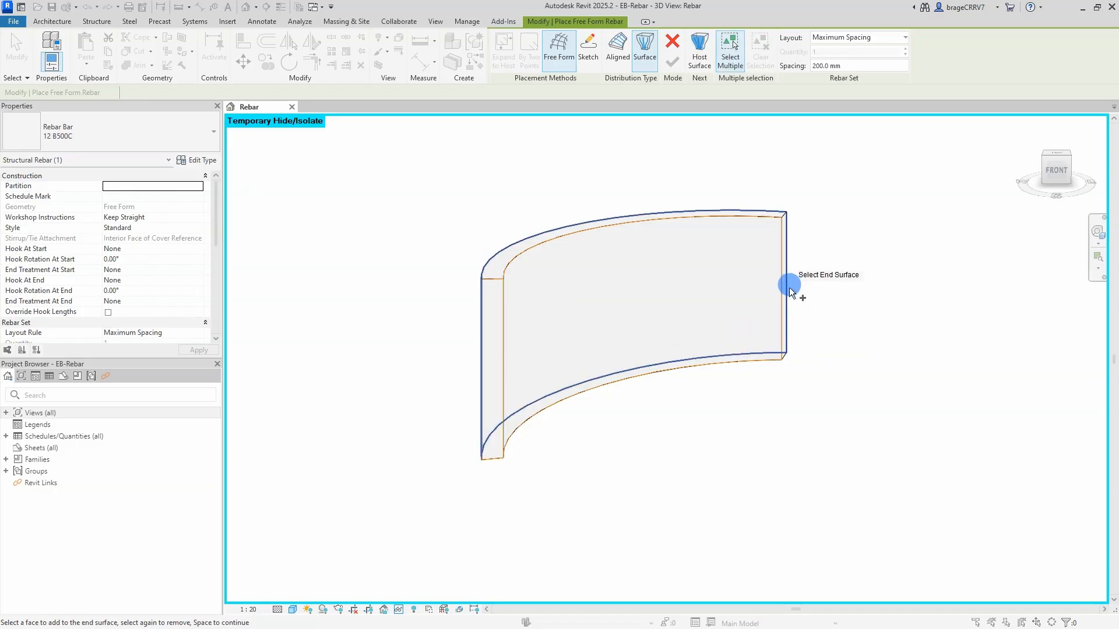
{"action": "left_click", "coordinate": [785, 287]}
{"action": "key", "text": "space"}
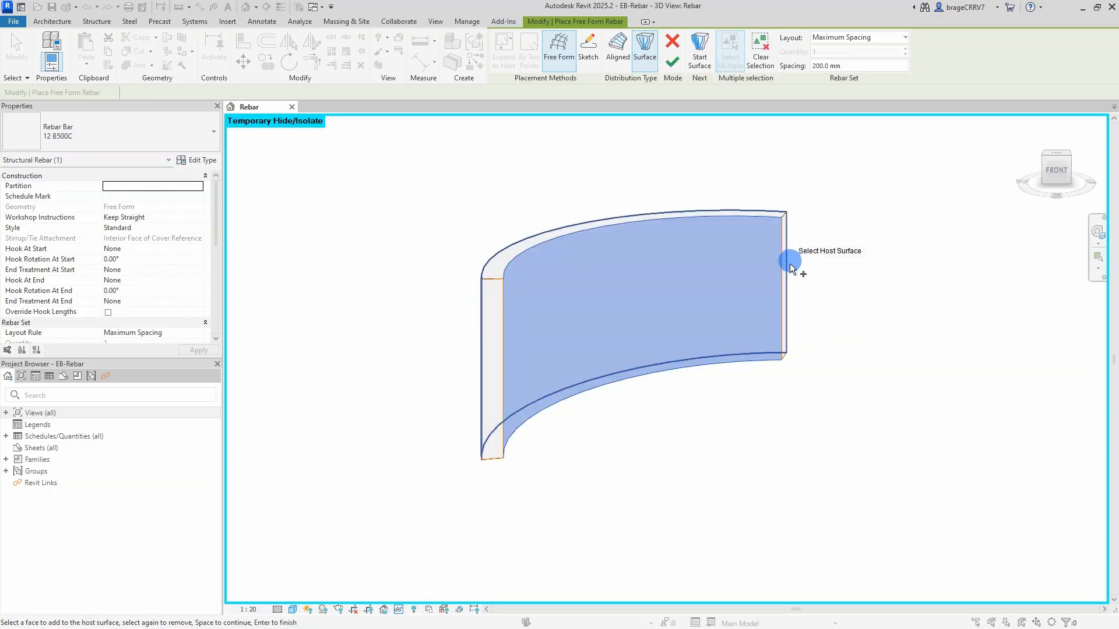
{"action": "left_click", "coordinate": [672, 62]}
Place a second vertical rebar set on the wall's outer curved face between the same end faces and leave the command.
{"action": "middle_click_drag", "start_coordinate": [666, 430], "coordinate": [823, 420], "text": "shift"}
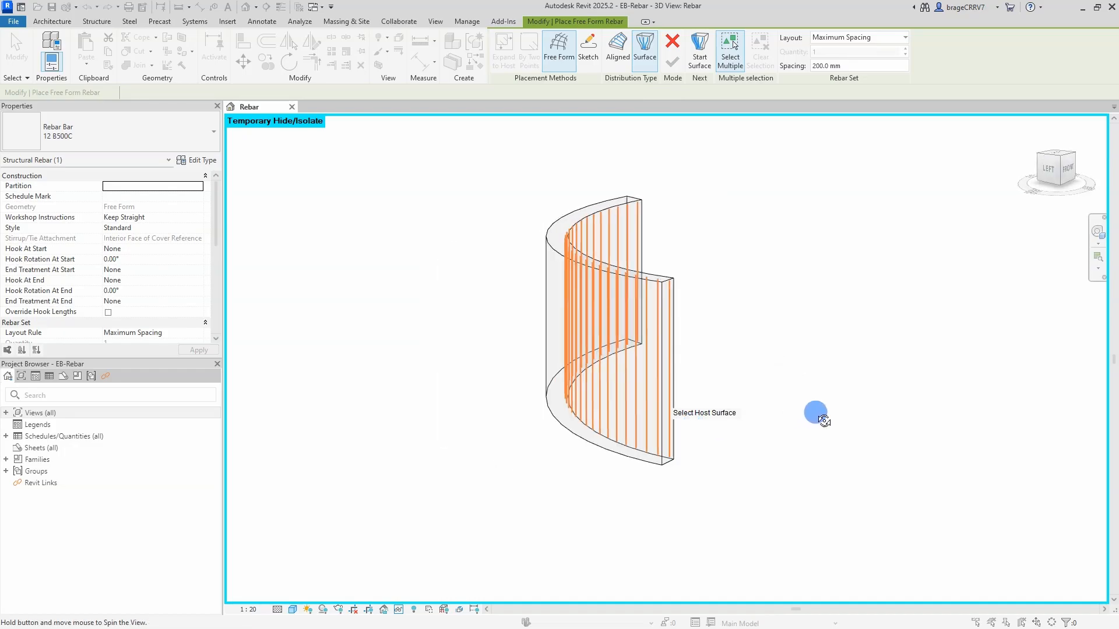
{"action": "left_click", "coordinate": [557, 255]}
{"action": "key", "text": "space"}
{"action": "left_click", "coordinate": [670, 284]}
{"action": "key", "text": "space"}
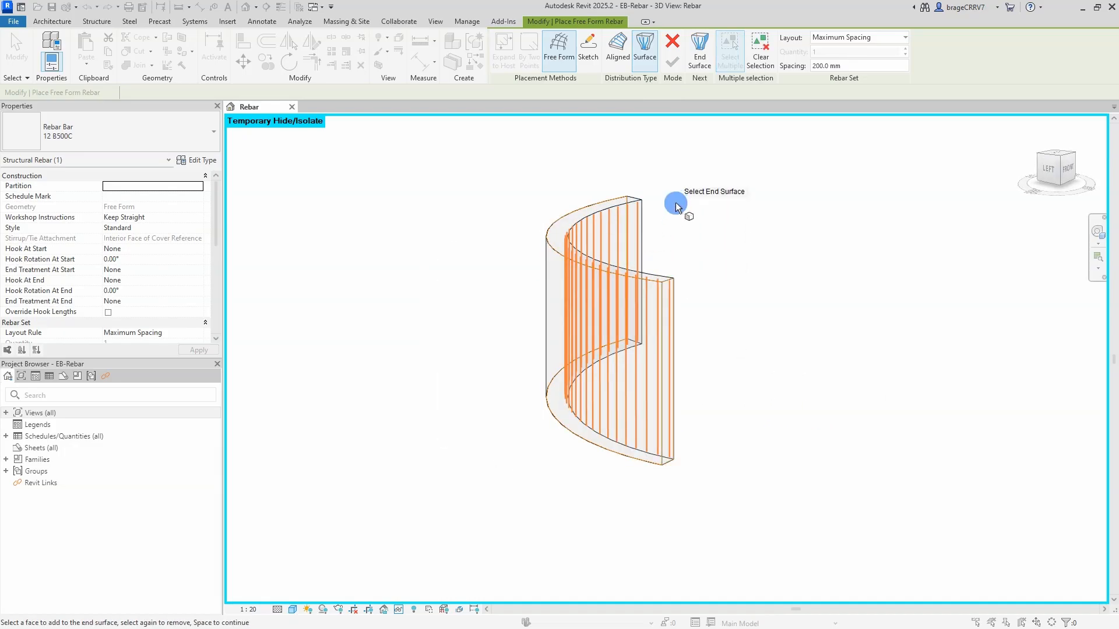
{"action": "left_click", "coordinate": [639, 200]}
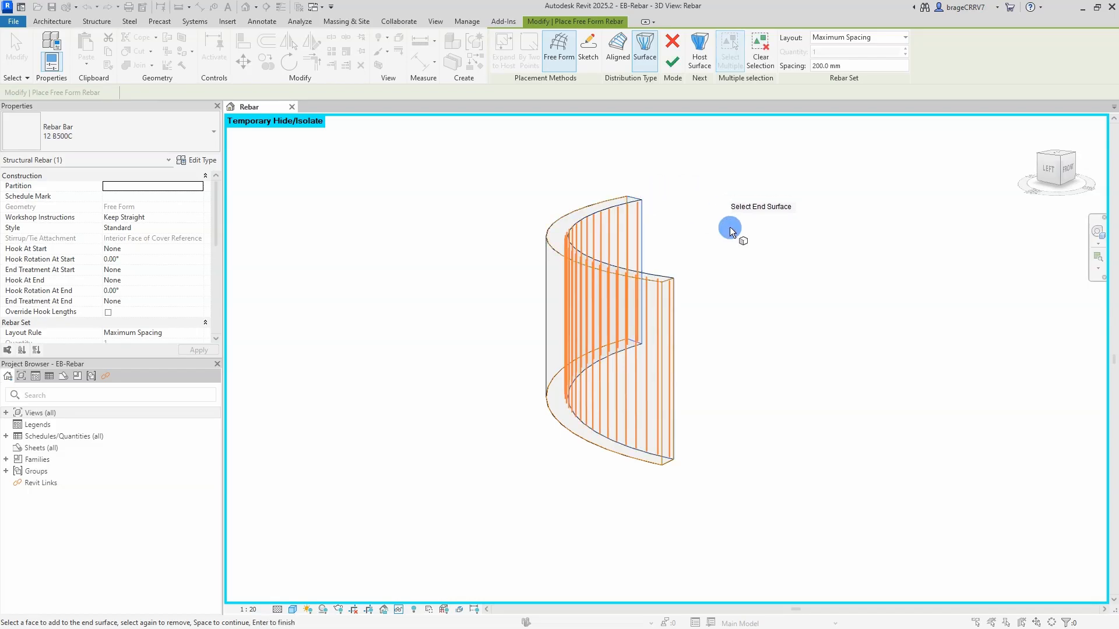
{"action": "key", "text": "space"}
{"action": "left_click", "coordinate": [673, 63]}
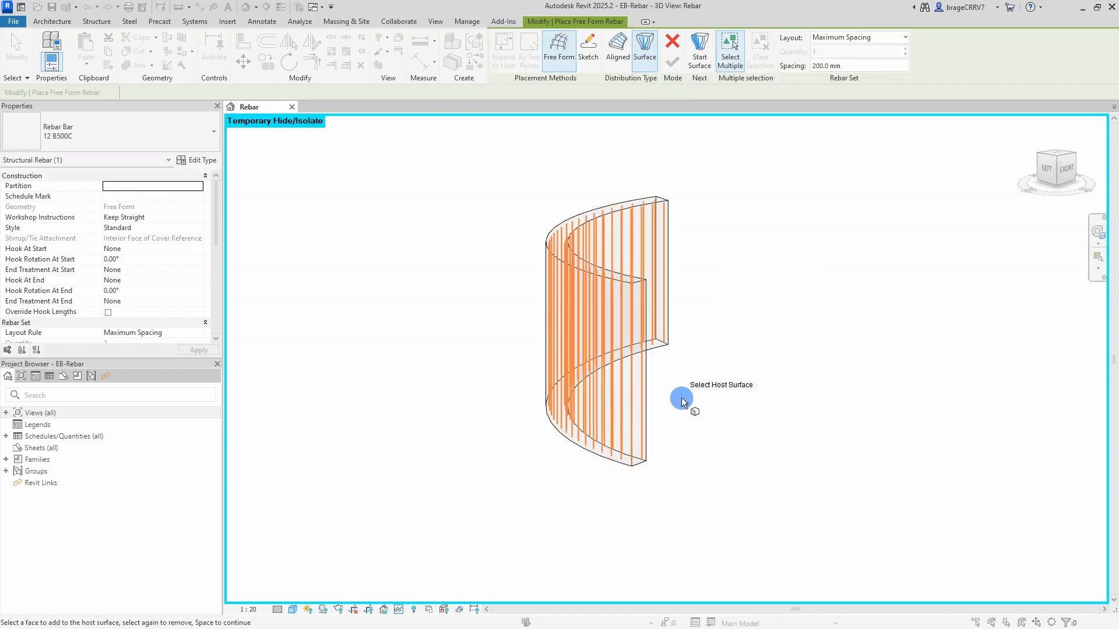
{"action": "middle_click_drag", "start_coordinate": [700, 399], "coordinate": [587, 408], "text": "shift"}
{"action": "key", "text": "Escape"}
{"action": "middle_click_drag", "start_coordinate": [688, 440], "coordinate": [642, 447], "text": "shift"}
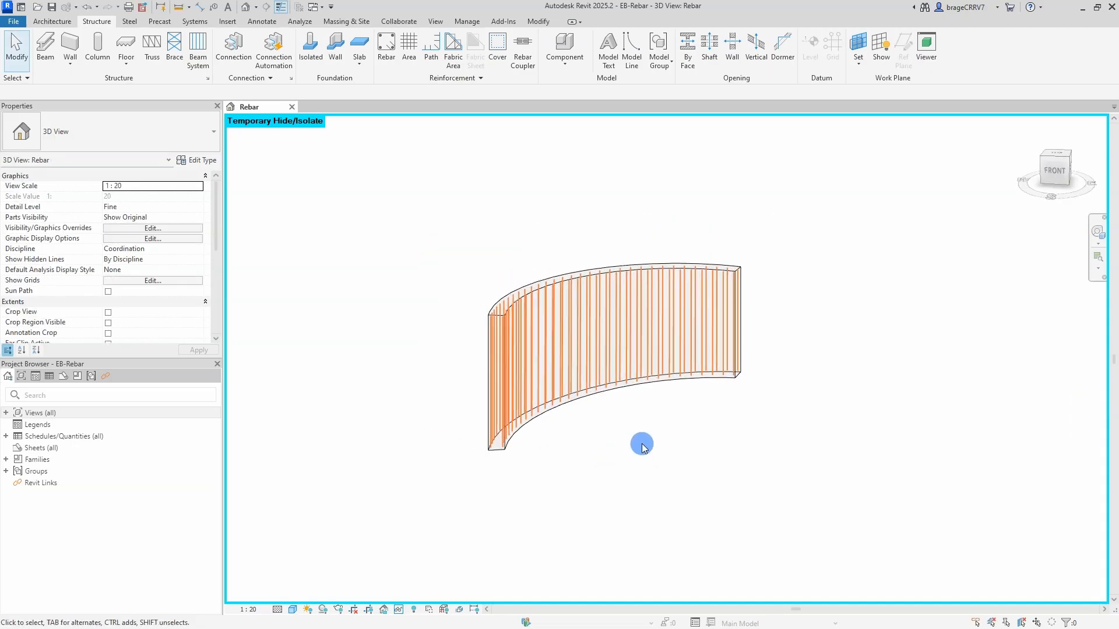
Place horizontal surface-distributed free-form rebar on the wall's inner curved face, using the top and bottom faces as start and end surfaces.
{"action": "left_click", "coordinate": [390, 59]}
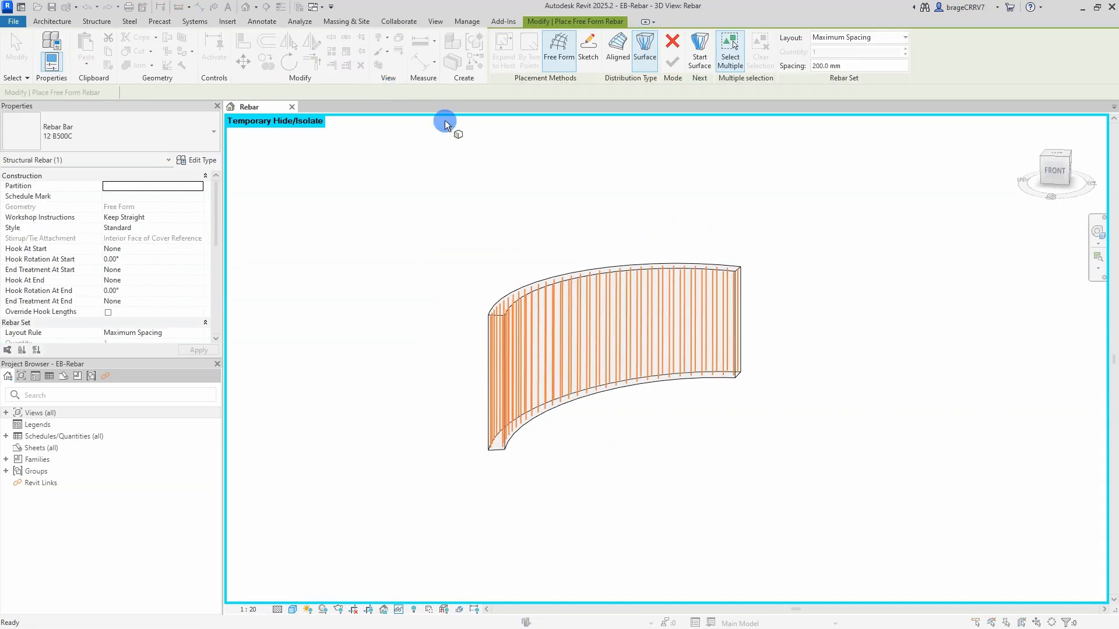
{"action": "left_click", "coordinate": [540, 291]}
{"action": "key", "text": "space"}
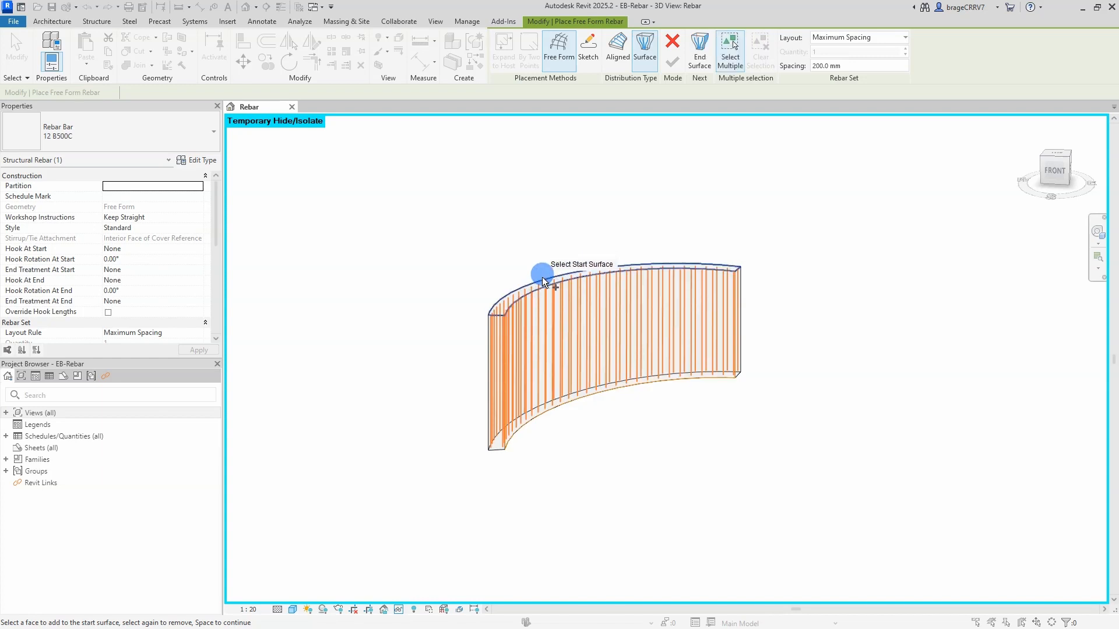
{"action": "left_click", "coordinate": [542, 282]}
{"action": "key", "text": "space"}
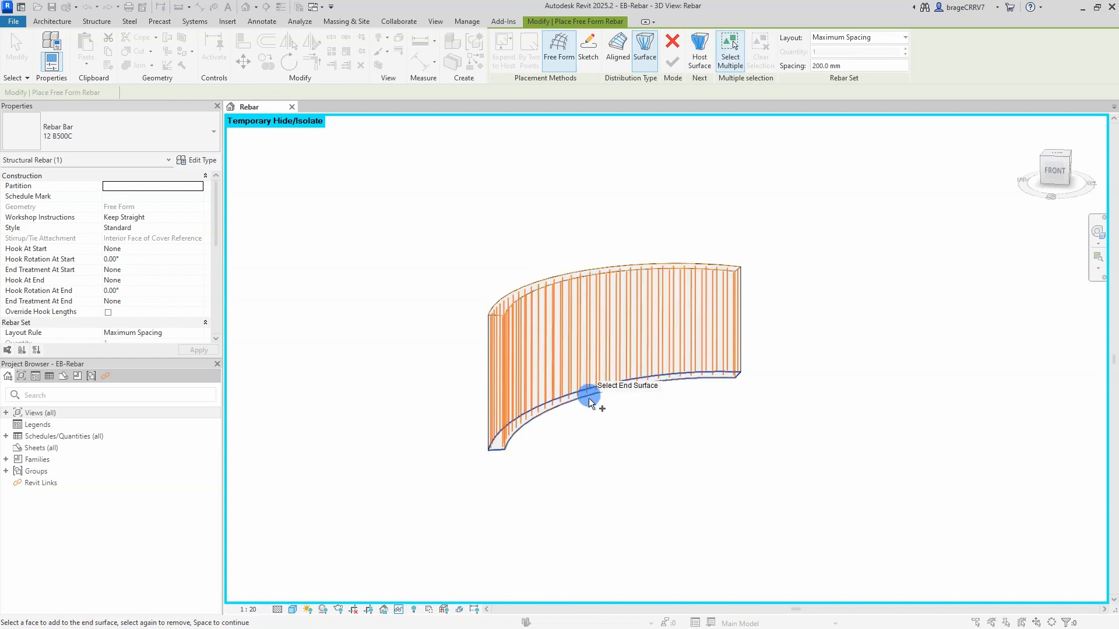
{"action": "left_click", "coordinate": [587, 398]}
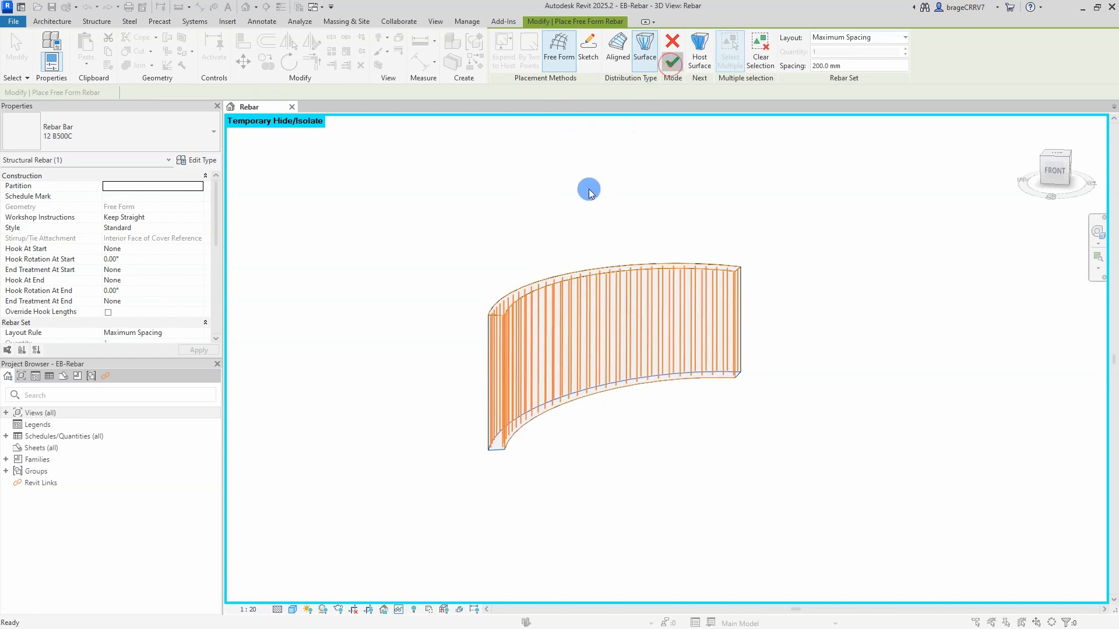
{"action": "key", "text": "space"}
{"action": "key", "text": "space"}
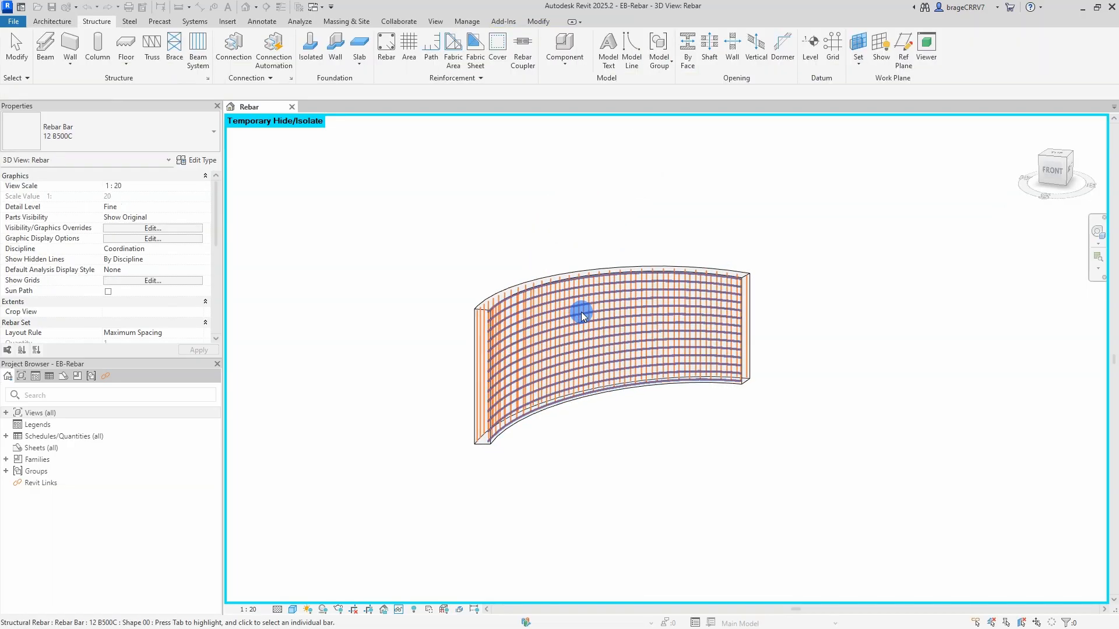
Change the bar type of the inner face's horizontal rebar set to 16 B500C.
{"action": "left_click", "coordinate": [582, 312]}
{"action": "left_click", "coordinate": [162, 116]}
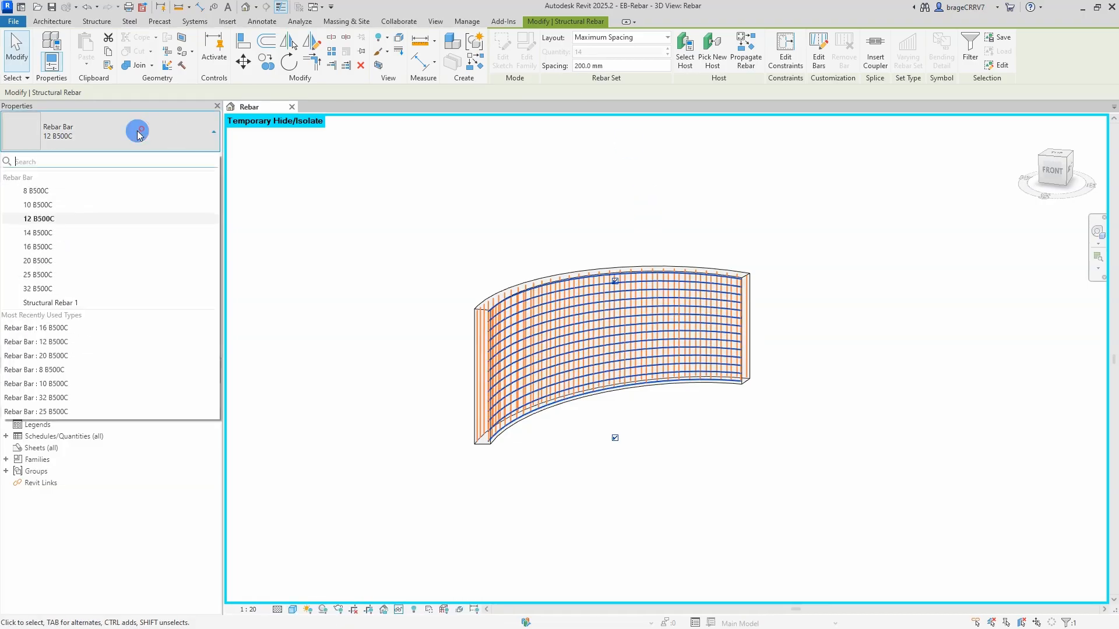
{"action": "scroll", "coordinate": [553, 355], "scroll_direction": "up", "scroll_amount": 2}
{"action": "left_click", "coordinate": [91, 147]}
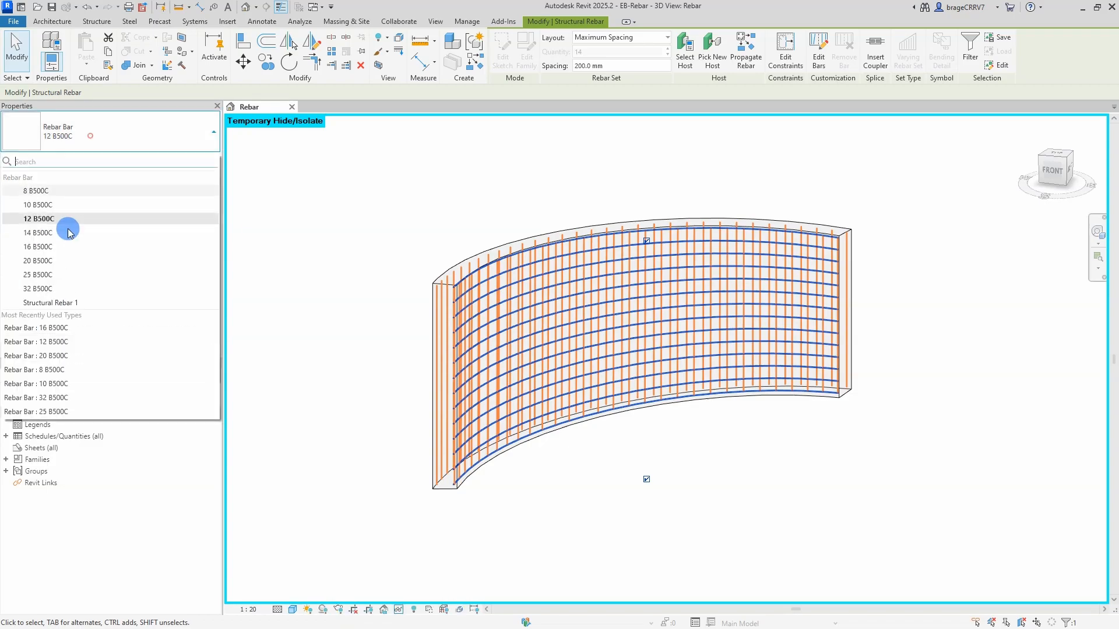
{"action": "left_click", "coordinate": [349, 391]}
Place a horizontal 16 B500C free-form rebar set on the wall's outer curved face between its top and bottom faces.
{"action": "middle_click_drag", "start_coordinate": [349, 391], "coordinate": [506, 287], "text": "shift"}
{"action": "left_click", "coordinate": [388, 57]}
{"action": "left_click", "coordinate": [503, 289]}
{"action": "key", "text": "space"}
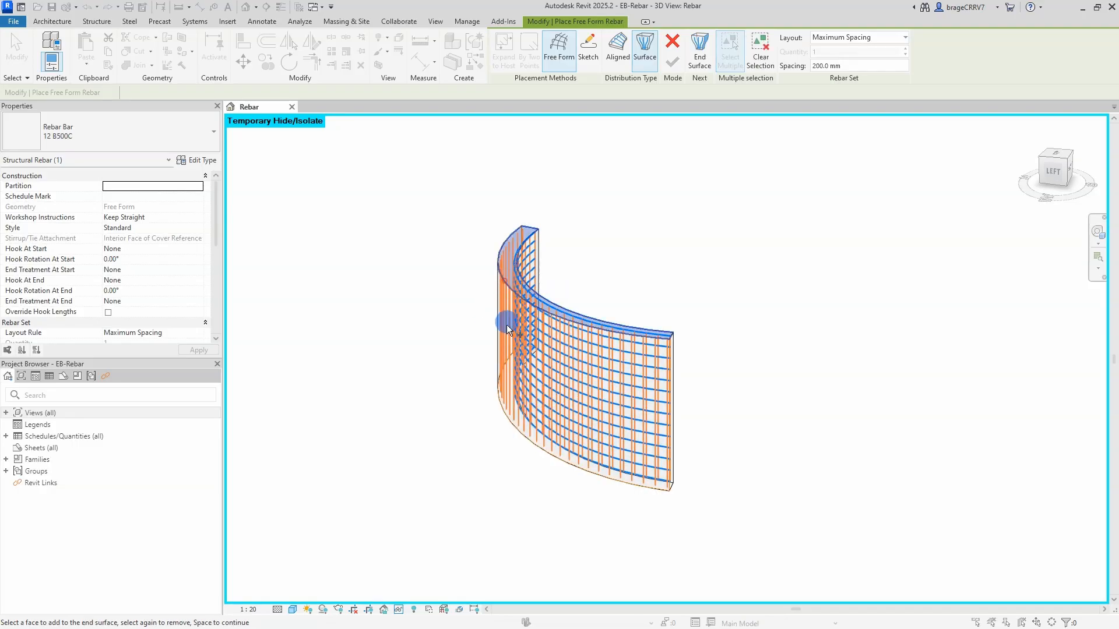
{"action": "left_click", "coordinate": [507, 427]}
{"action": "middle_click_drag", "start_coordinate": [504, 426], "coordinate": [455, 435], "text": "shift"}
{"action": "left_click", "coordinate": [104, 137]}
{"action": "left_click", "coordinate": [49, 243]}
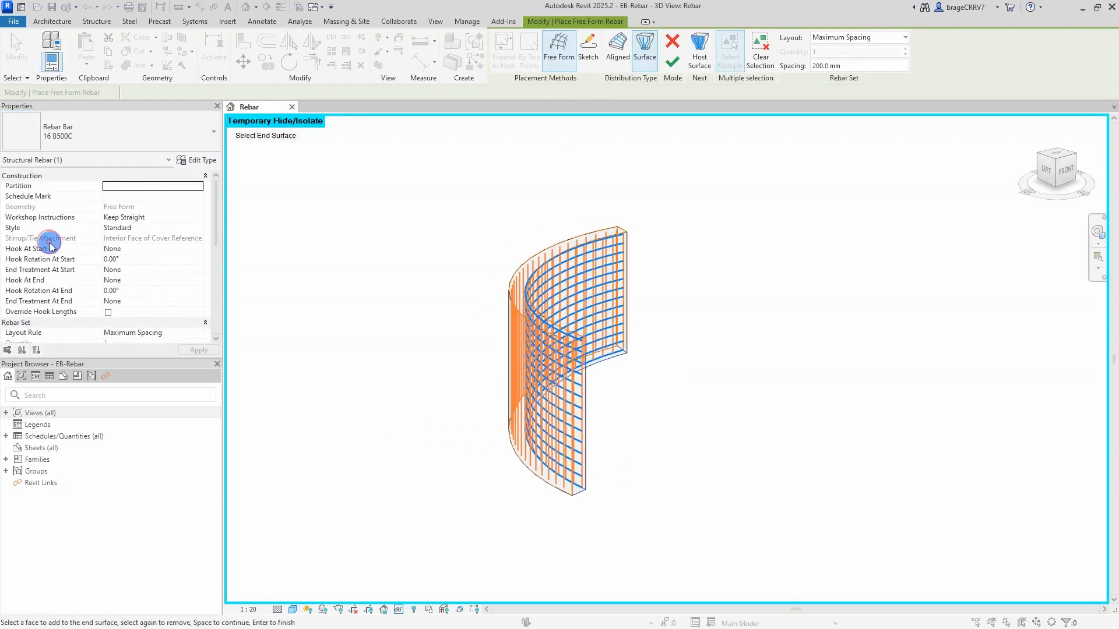
{"action": "left_click", "coordinate": [670, 64]}
{"action": "middle_click_drag", "start_coordinate": [446, 350], "coordinate": [349, 340], "text": "shift"}
{"action": "key", "text": "Escape"}
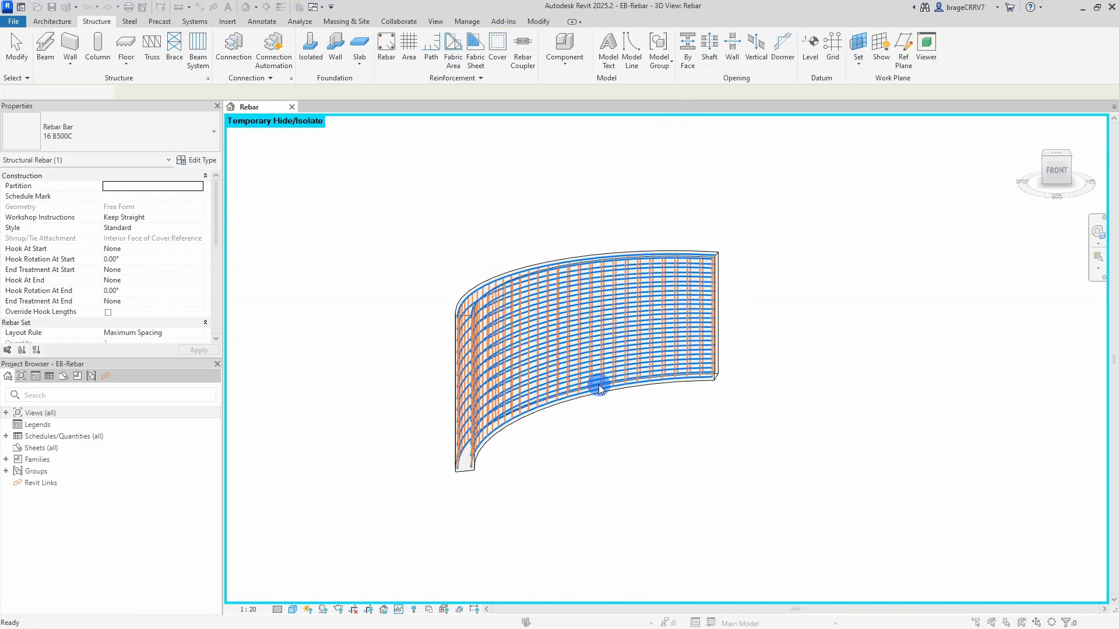
Isolate the curved wall in the 3D view so that its rebar is hidden.
{"action": "middle_click_drag", "start_coordinate": [599, 382], "coordinate": [512, 367], "text": "shift"}
{"action": "left_click", "coordinate": [459, 366]}
{"action": "left_click", "coordinate": [574, 521]}
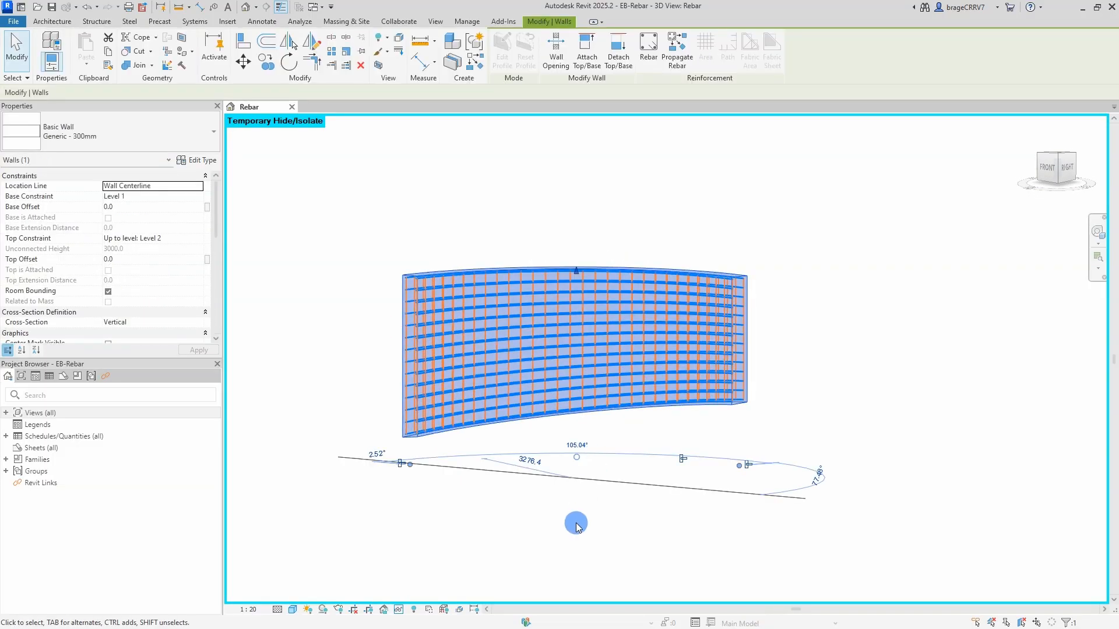
{"action": "middle_click_drag", "start_coordinate": [574, 521], "coordinate": [609, 494], "text": "shift"}
{"action": "left_click", "coordinate": [330, 262]}
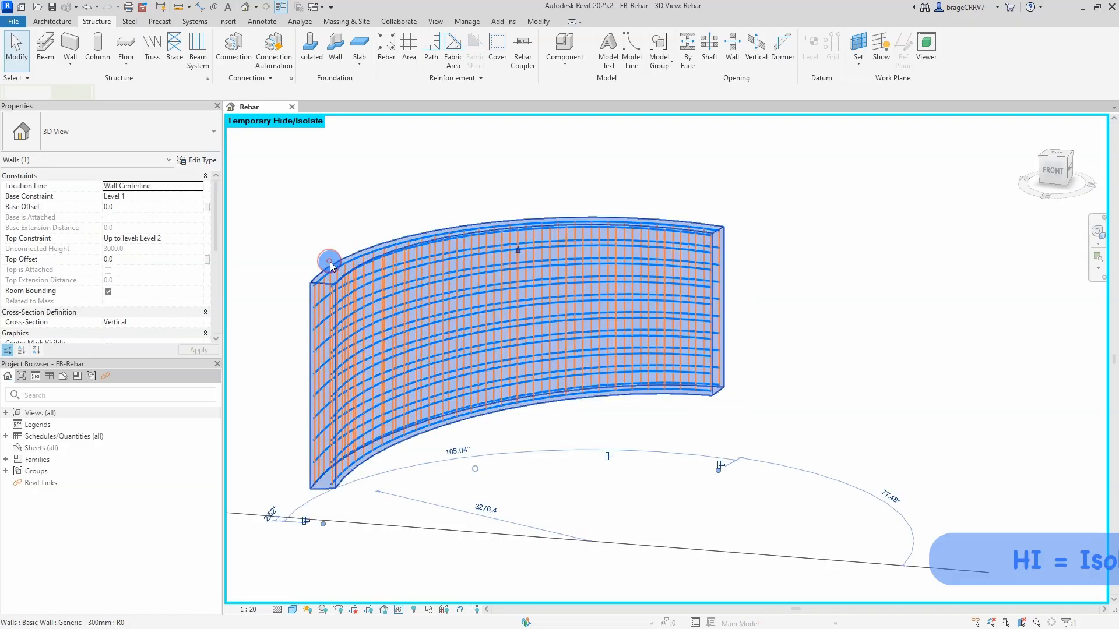
{"action": "key", "text": "h"}
{"action": "key", "text": "i"}
{"action": "left_click", "coordinate": [323, 217]}
{"action": "middle_click_drag", "start_coordinate": [605, 506], "coordinate": [675, 508]}
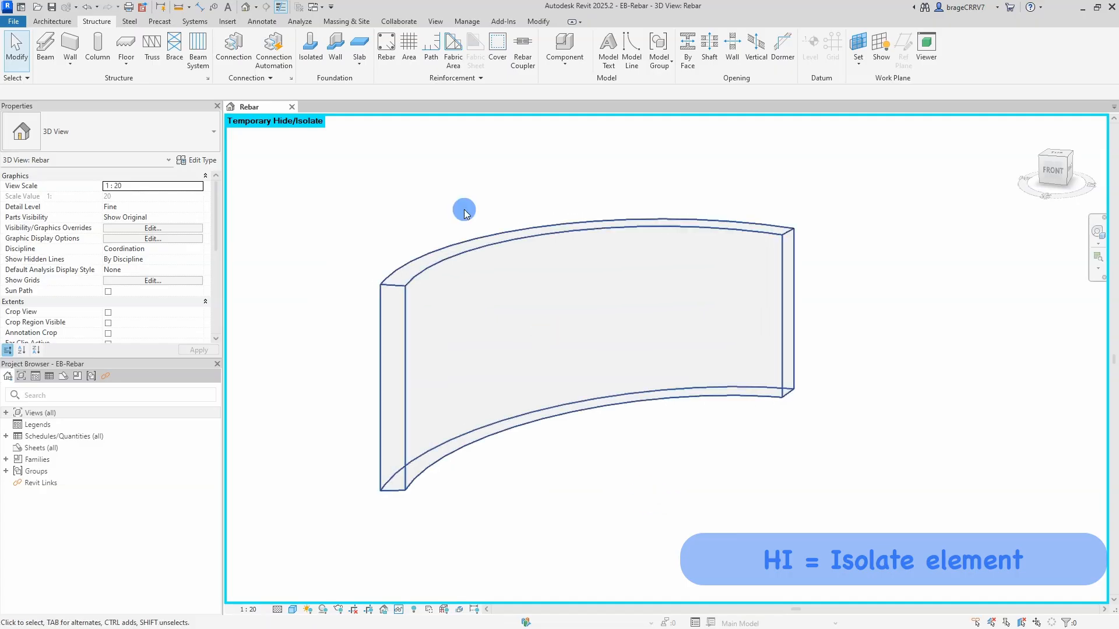
Place aligned free-form U-bars over the wall's top, inner and outer faces, using the inner top edge as path.
{"action": "left_click", "coordinate": [386, 44]}
{"action": "left_click", "coordinate": [619, 64]}
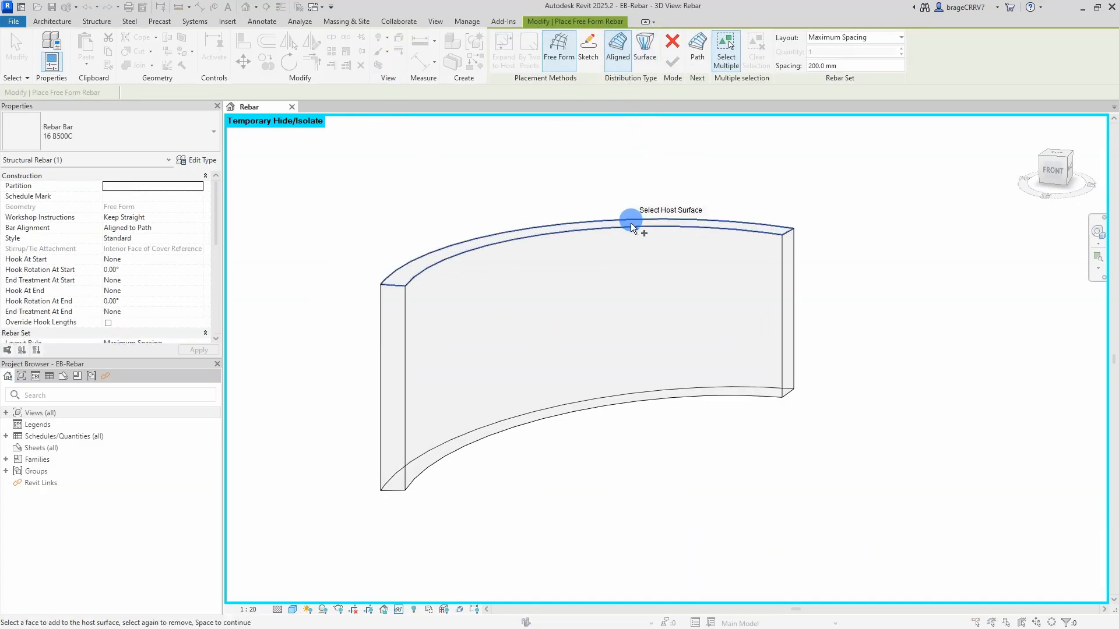
{"action": "left_click", "coordinate": [624, 224]}
{"action": "left_click", "coordinate": [412, 309]}
{"action": "middle_click_drag", "start_coordinate": [414, 311], "coordinate": [644, 374], "text": "shift"}
{"action": "key", "text": "space"}
{"action": "left_click", "coordinate": [528, 232]}
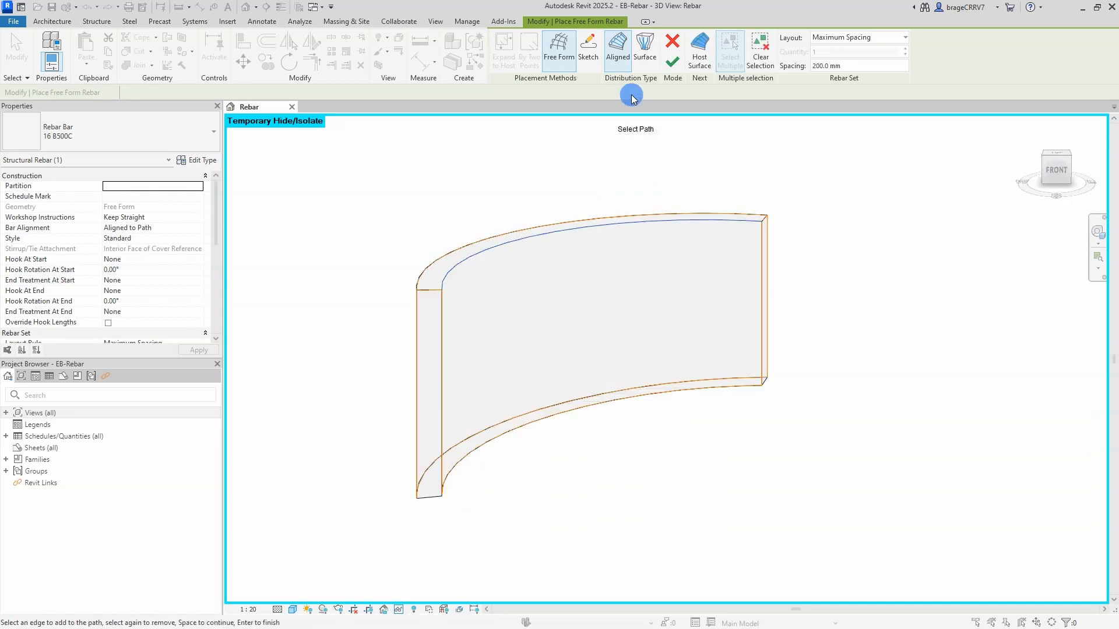
{"action": "left_click", "coordinate": [672, 61]}
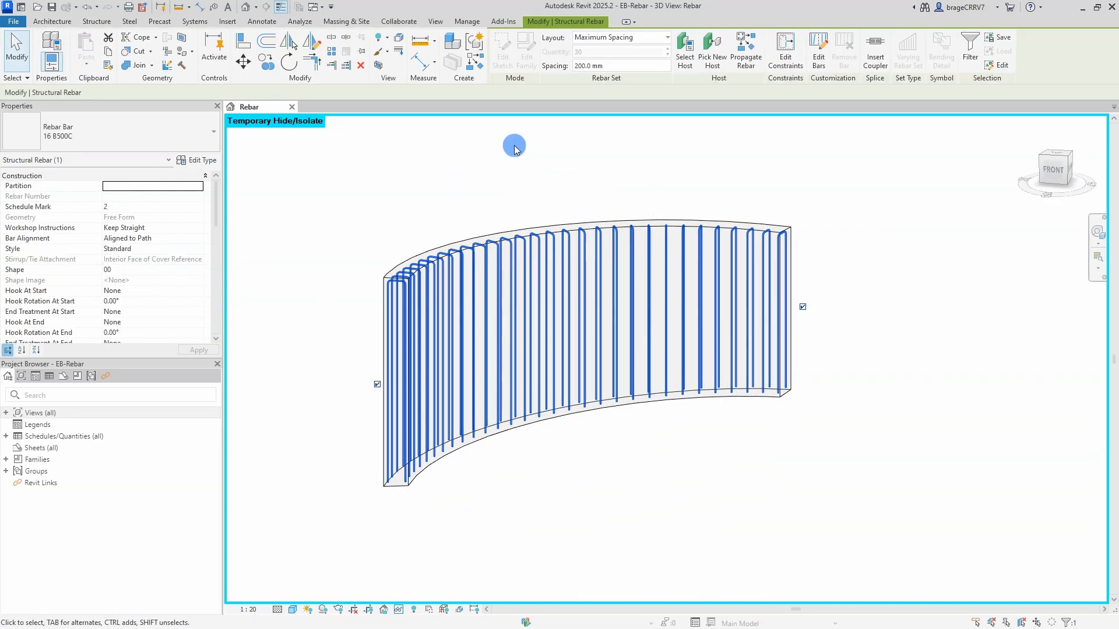
Edit the U-bars' constraints to shorten both legs with negative offsets from the wall's bottom face and finish.
{"action": "left_click", "coordinate": [784, 53]}
{"action": "left_click", "coordinate": [405, 484]}
{"action": "left_click", "coordinate": [449, 451]}
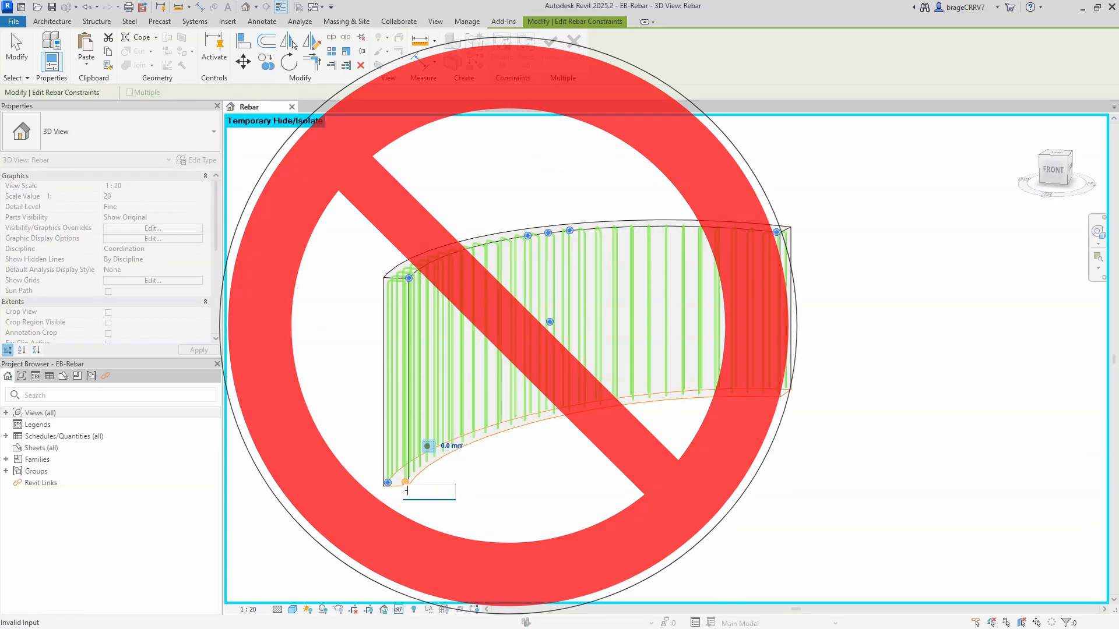
{"action": "type", "text": "-1000"}
{"action": "key", "text": "Return"}
{"action": "left_click", "coordinate": [389, 487]}
{"action": "left_click", "coordinate": [431, 447]}
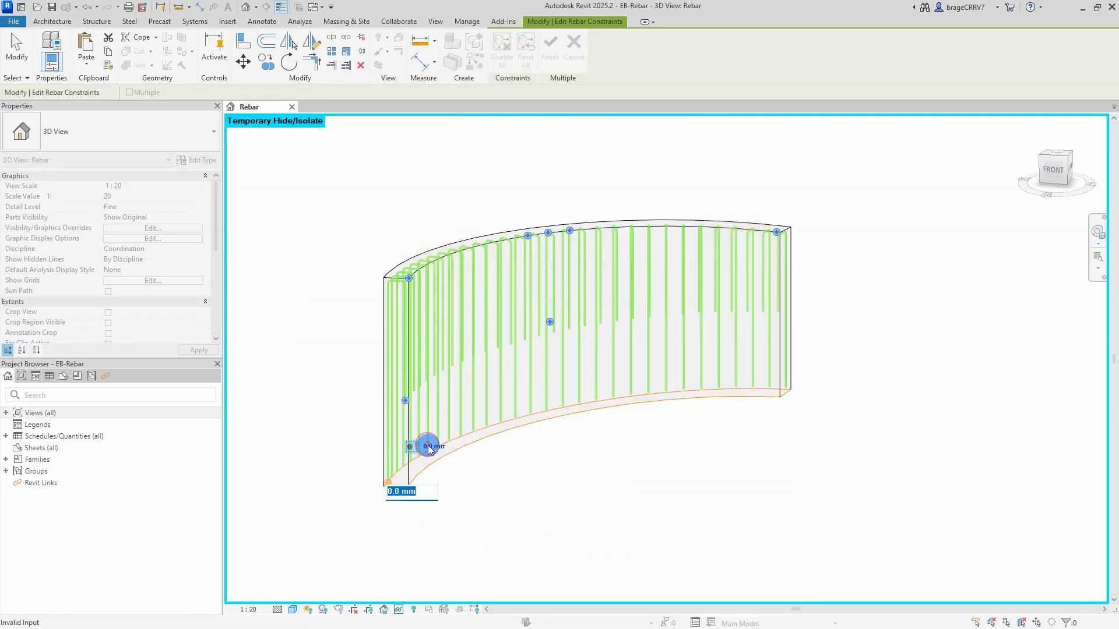
{"action": "key", "text": "Return"}
{"action": "left_click", "coordinate": [550, 47]}
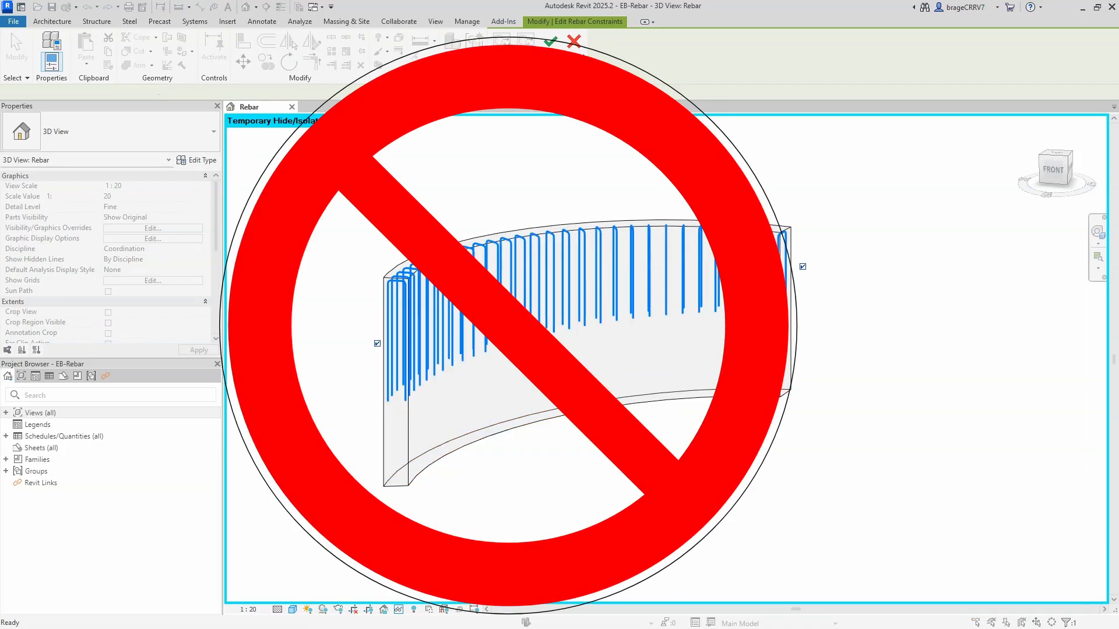
Set the U-bars' workshop instructions to Bent and examine the resulting bar dimensions.
{"action": "middle_click_drag", "start_coordinate": [828, 367], "coordinate": [769, 355], "text": "shift"}
{"action": "left_click", "coordinate": [764, 407]}
{"action": "left_click", "coordinate": [765, 346]}
{"action": "left_click", "coordinate": [175, 228]}
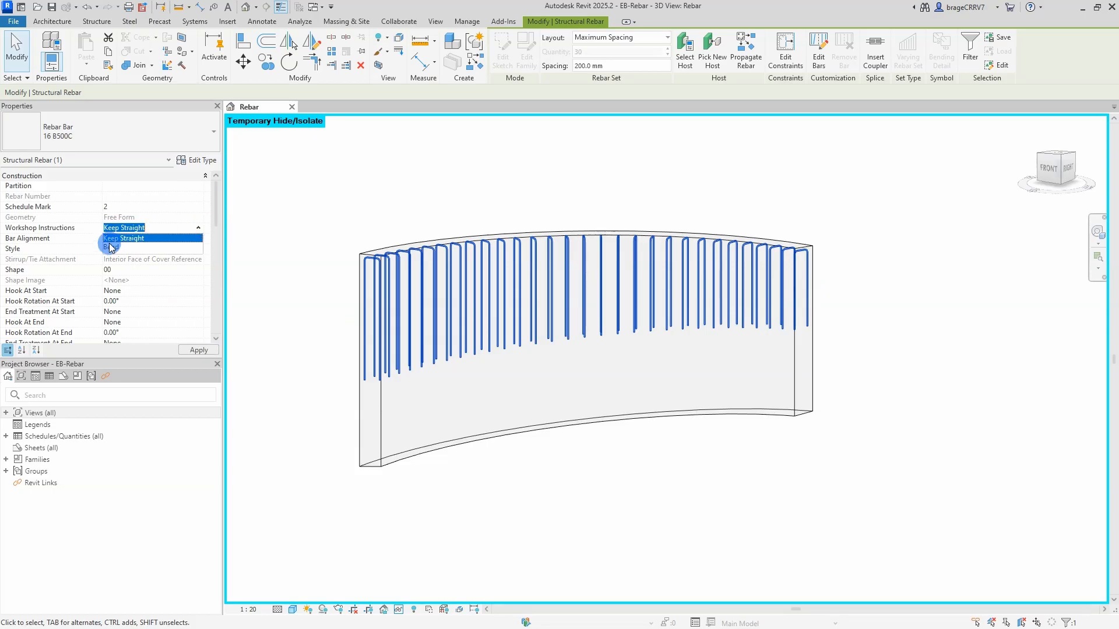
{"action": "left_click", "coordinate": [129, 250]}
{"action": "left_click_drag", "start_coordinate": [216, 219], "coordinate": [215, 283]}
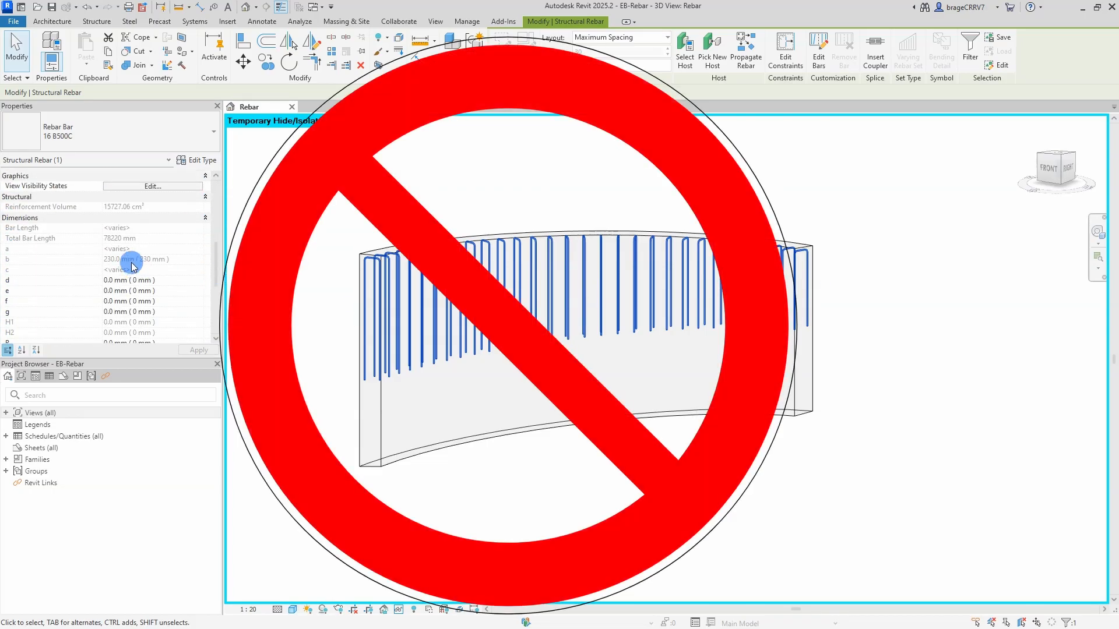
Delete the shortened U-bar set from the curved wall.
{"action": "left_click", "coordinate": [300, 319]}
{"action": "left_click", "coordinate": [431, 323]}
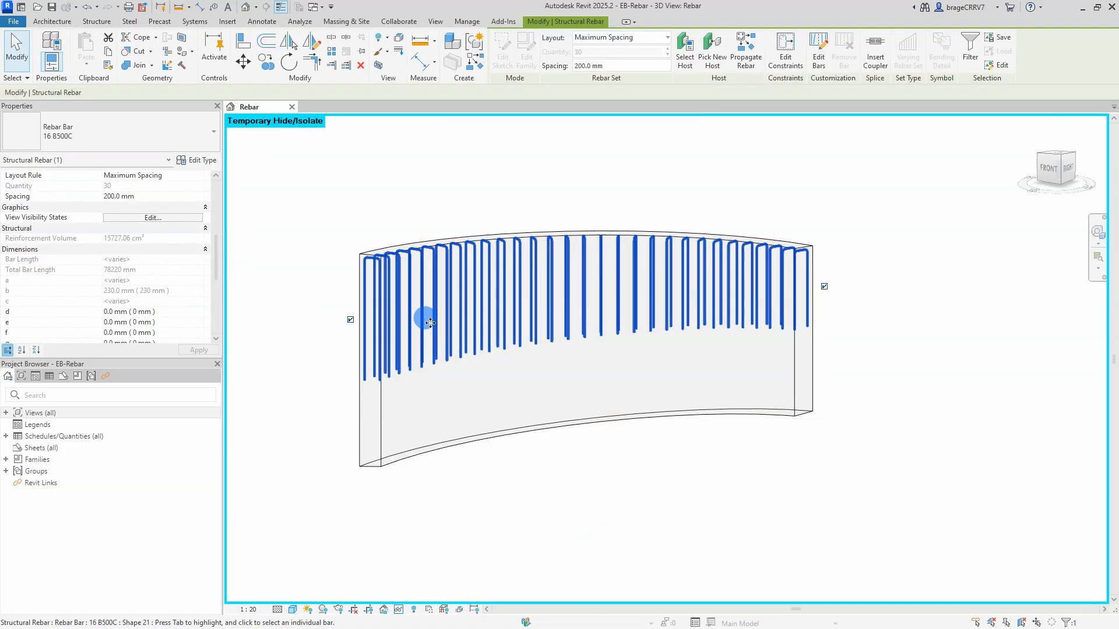
{"action": "key", "text": "Delete"}
{"action": "middle_click_drag", "start_coordinate": [429, 324], "coordinate": [502, 422], "text": "shift"}
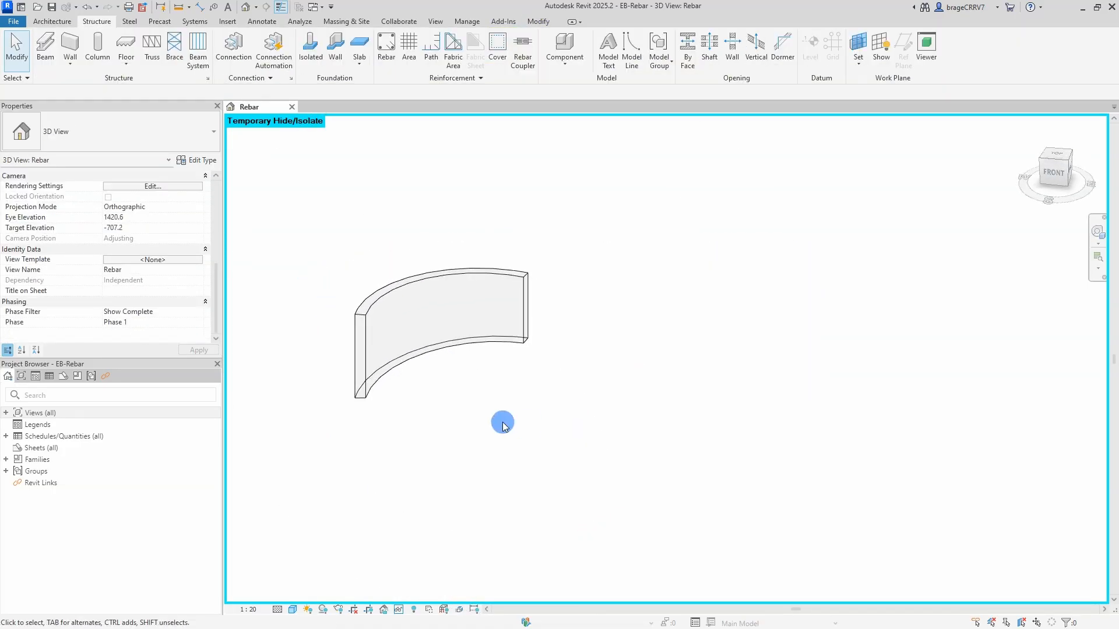
Copy the curved wall beside the original in the top view, deleting the rebar that causes the constraint error.
{"action": "left_click", "coordinate": [373, 300]}
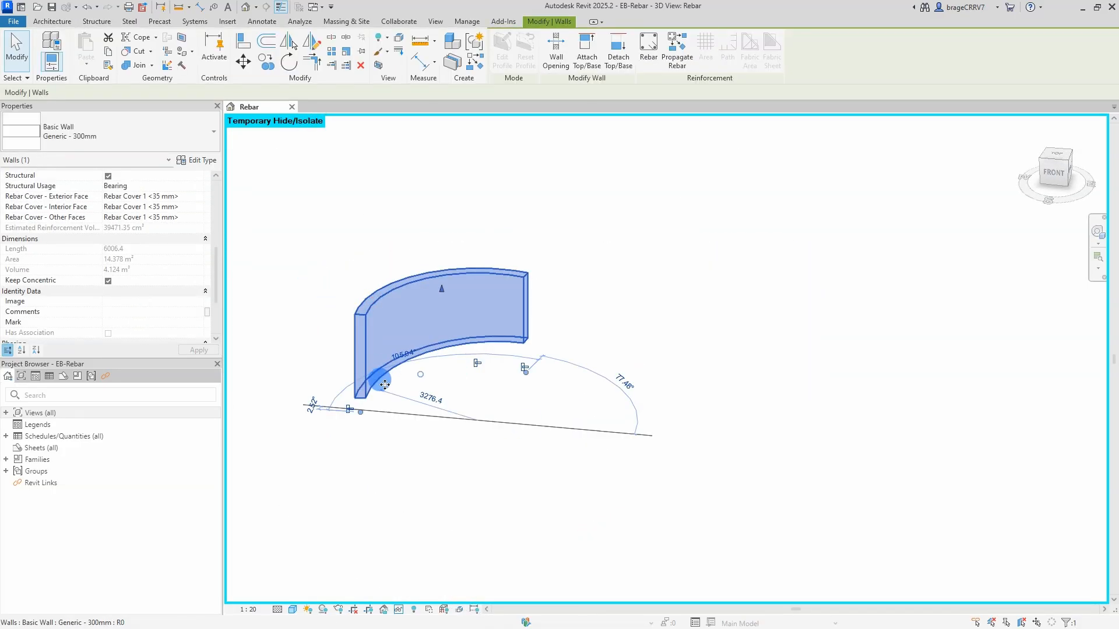
{"action": "left_click", "coordinate": [1055, 154]}
{"action": "left_click_drag", "start_coordinate": [508, 387], "coordinate": [556, 402]}
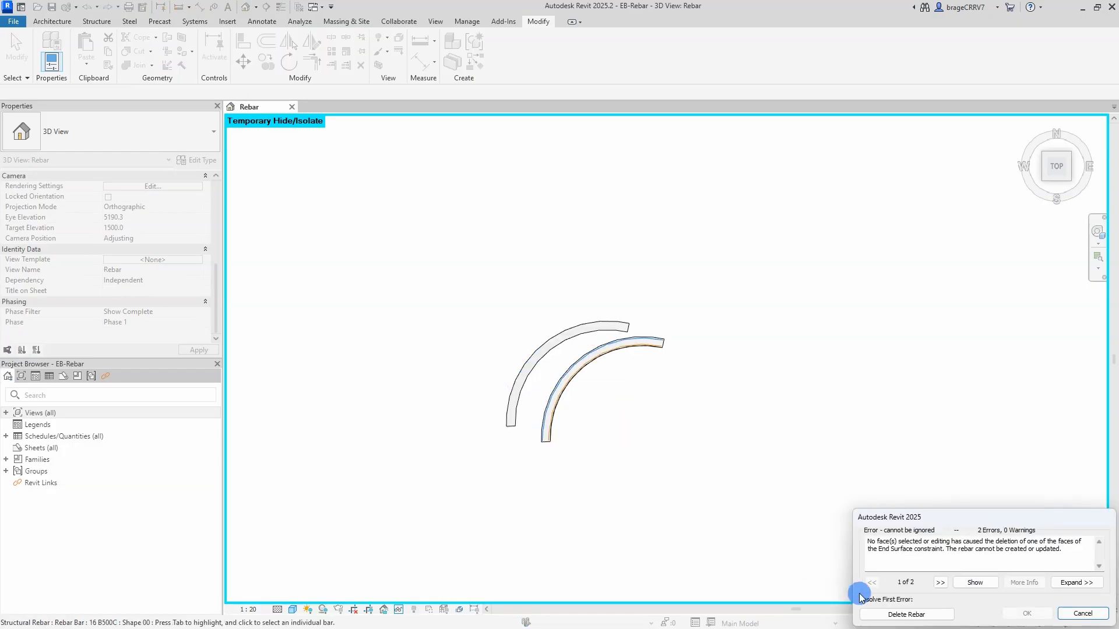
{"action": "left_click", "coordinate": [895, 613]}
Delete the remaining vertical rebar from the copied wall.
{"action": "middle_click_drag", "start_coordinate": [530, 293], "coordinate": [543, 266], "text": "shift"}
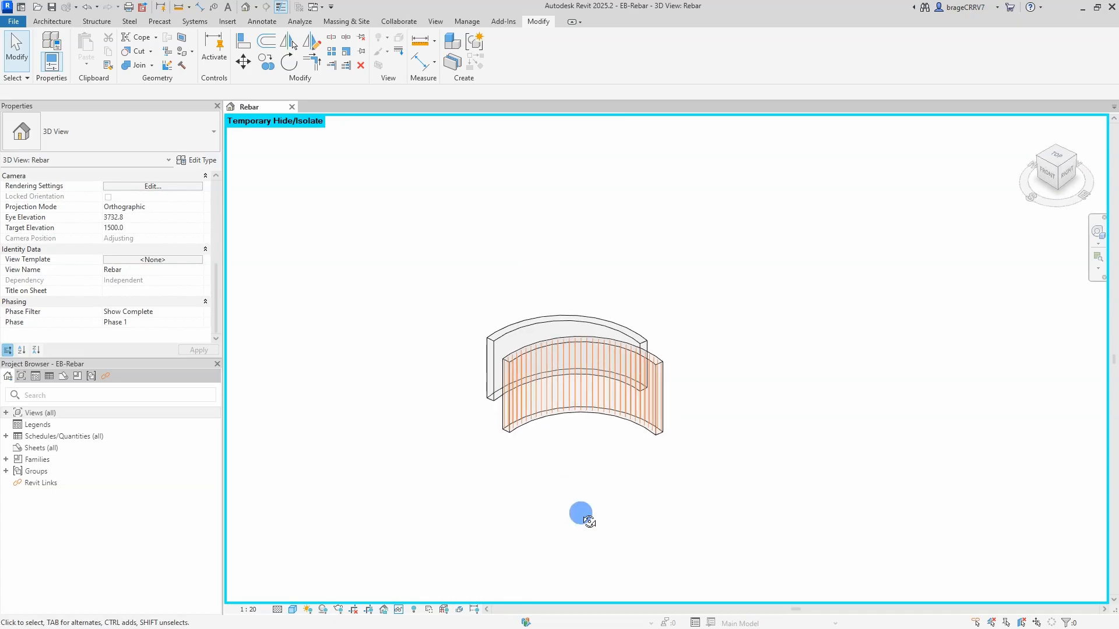
{"action": "middle_click_drag", "start_coordinate": [580, 512], "coordinate": [576, 422], "text": "shift"}
{"action": "double_click", "coordinate": [569, 392]}
{"action": "key", "text": "Delete"}
Place aligned free-form U-bars on the copied wall with its top, inner and outer faces as hosts and the inner top edge as path.
{"action": "scroll", "coordinate": [625, 470], "scroll_direction": "up", "scroll_amount": 2}
{"action": "left_click", "coordinate": [94, 21]}
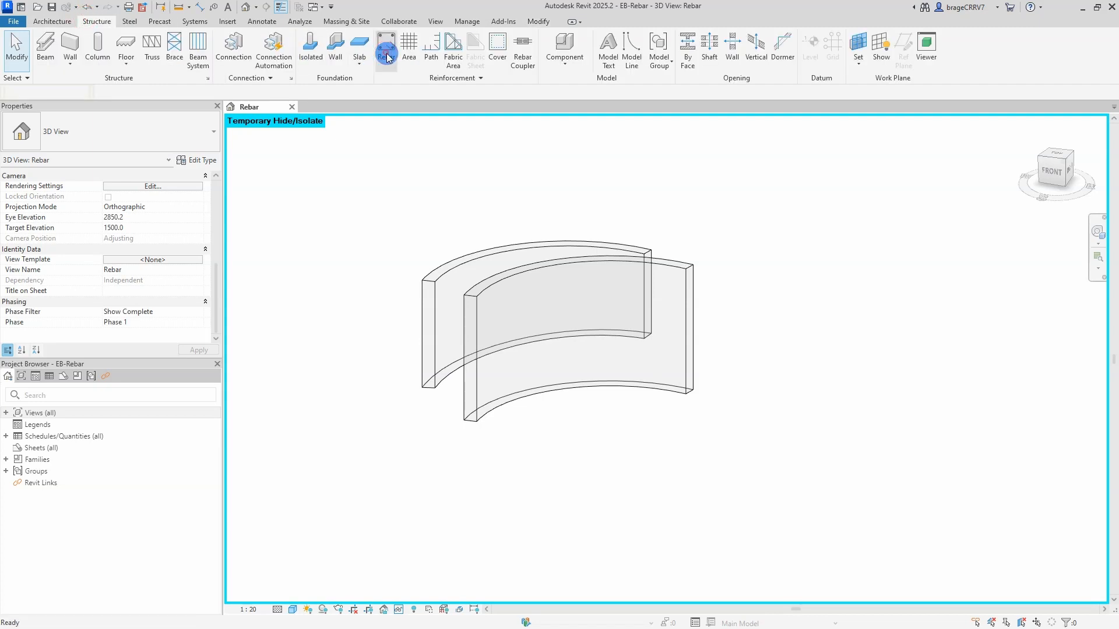
{"action": "left_click", "coordinate": [386, 55]}
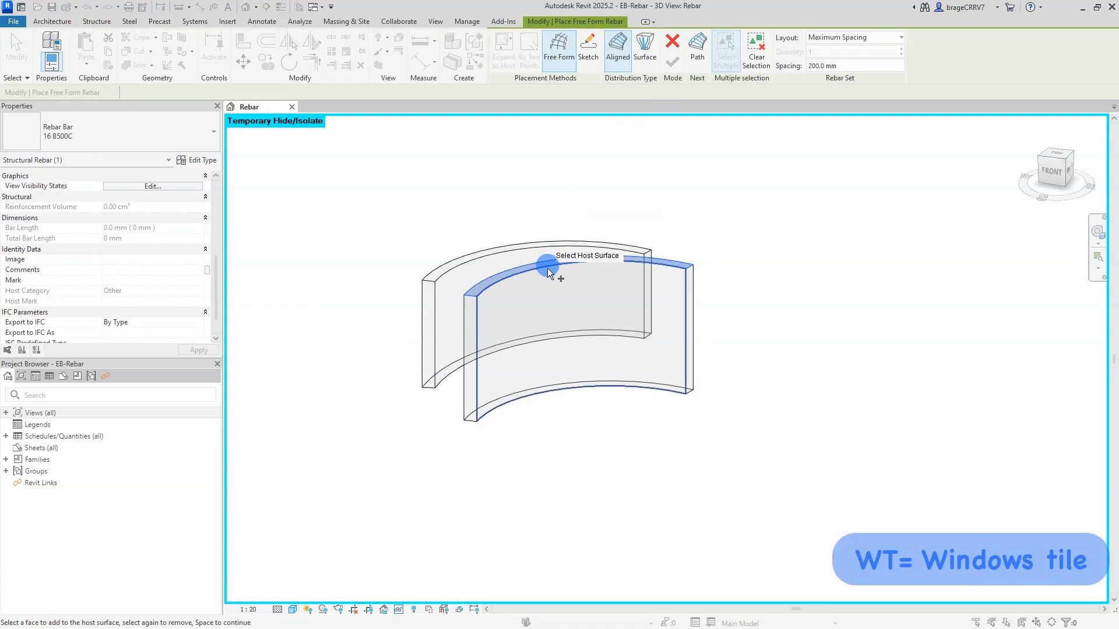
{"action": "left_click", "coordinate": [547, 272]}
{"action": "middle_click_drag", "start_coordinate": [550, 270], "coordinate": [739, 275], "text": "shift"}
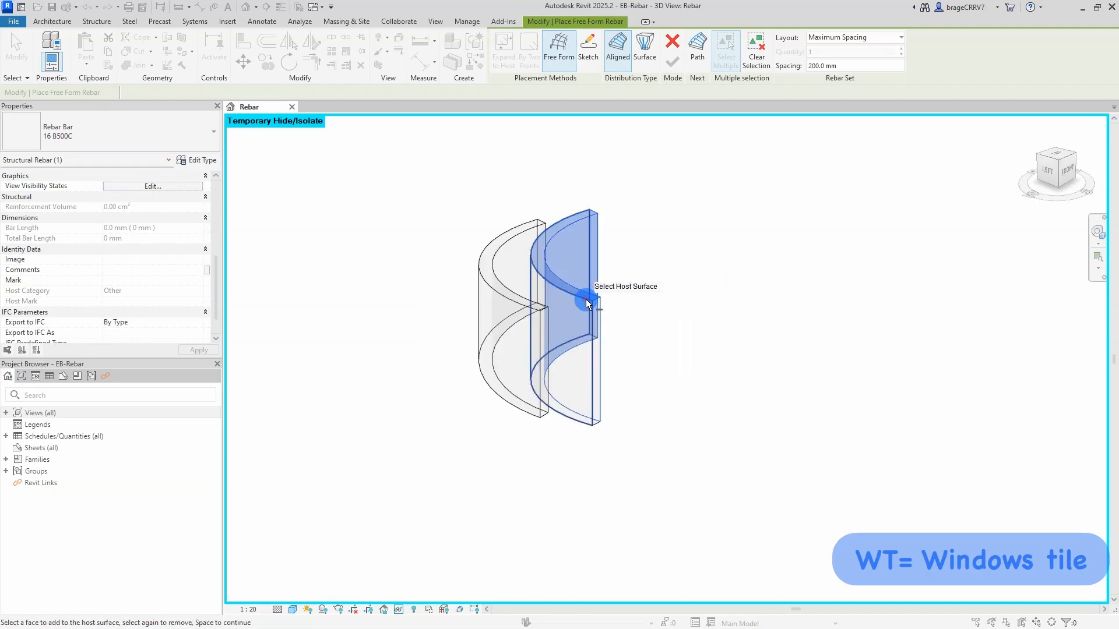
{"action": "middle_click_drag", "start_coordinate": [587, 303], "coordinate": [600, 322], "text": "shift"}
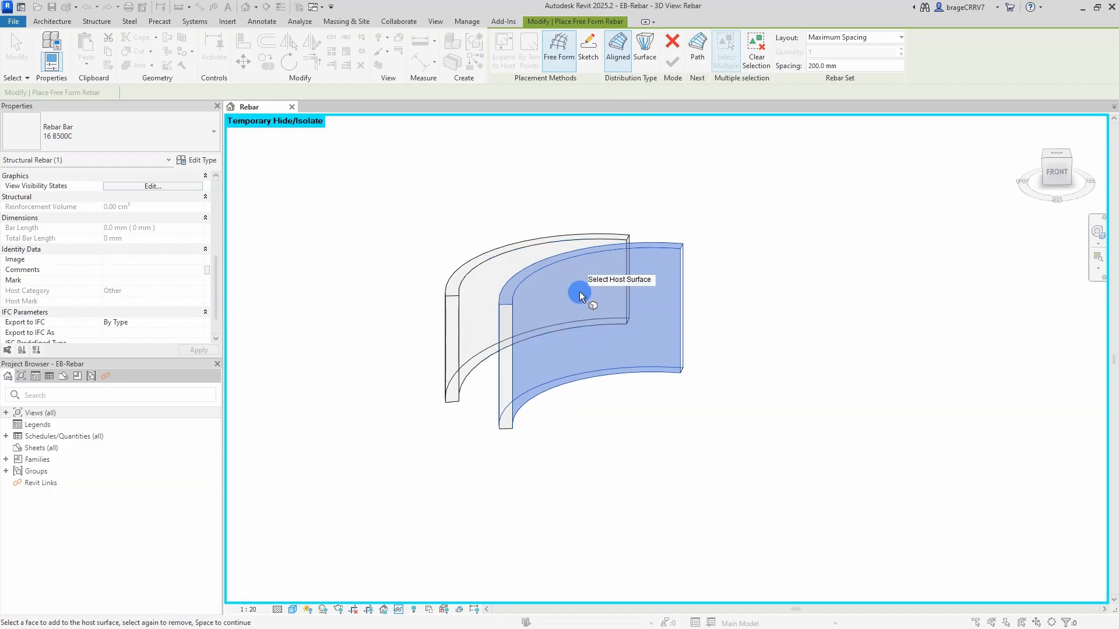
{"action": "key", "text": "space"}
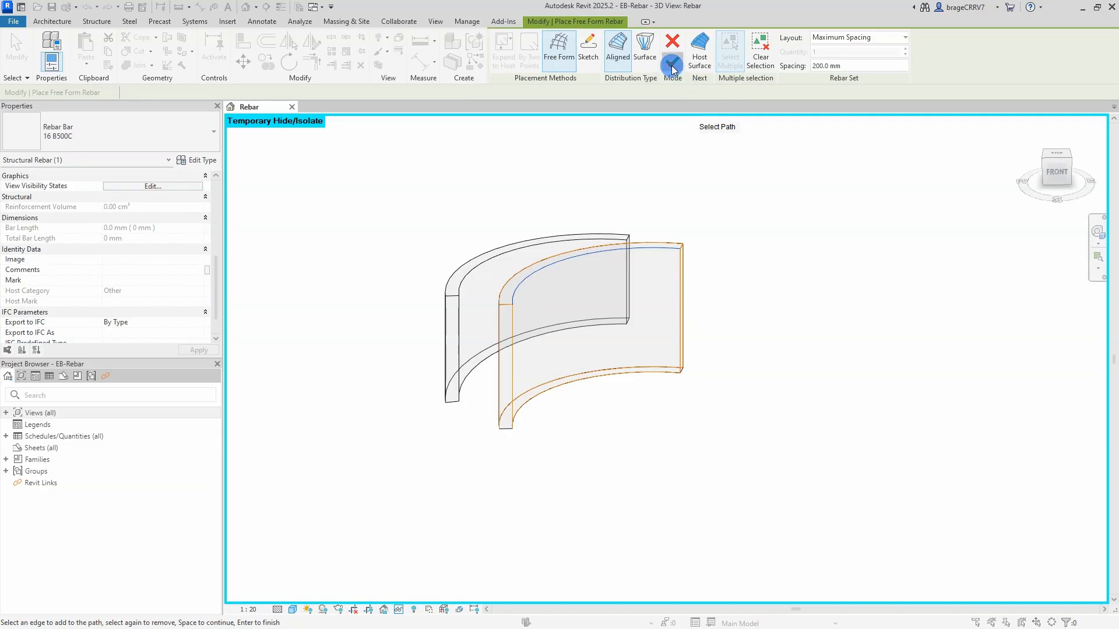
{"action": "left_click", "coordinate": [671, 64]}
{"action": "middle_click_drag", "start_coordinate": [624, 192], "coordinate": [722, 317], "text": "shift"}
{"action": "key", "text": "Escape"}
{"action": "key", "text": "Escape"}
Change the copied wall's U-bar set to the 10 B500C bar type.
{"action": "left_click", "coordinate": [645, 340]}
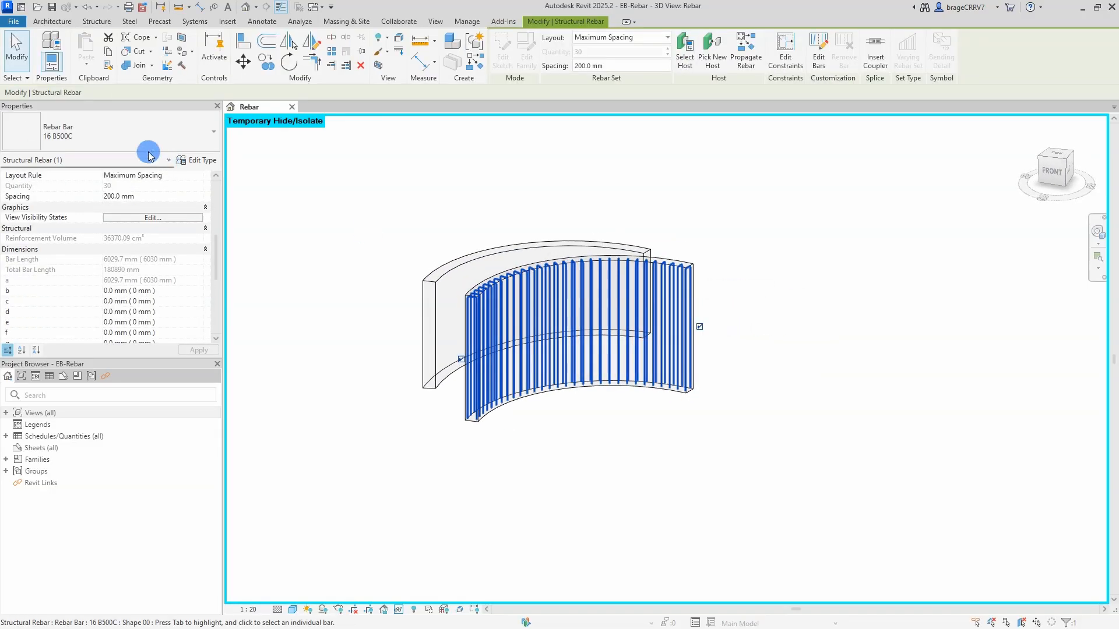
{"action": "left_click", "coordinate": [133, 142]}
{"action": "left_click", "coordinate": [39, 204]}
{"action": "left_click", "coordinate": [575, 446]}
{"action": "middle_click_drag", "start_coordinate": [594, 453], "coordinate": [563, 317], "text": "shift"}
Edit the copied wall's U-bar constraints, setting both bar-end handle offsets to -2500 mm from the wall's bottom face.
{"action": "left_click", "coordinate": [563, 317]}
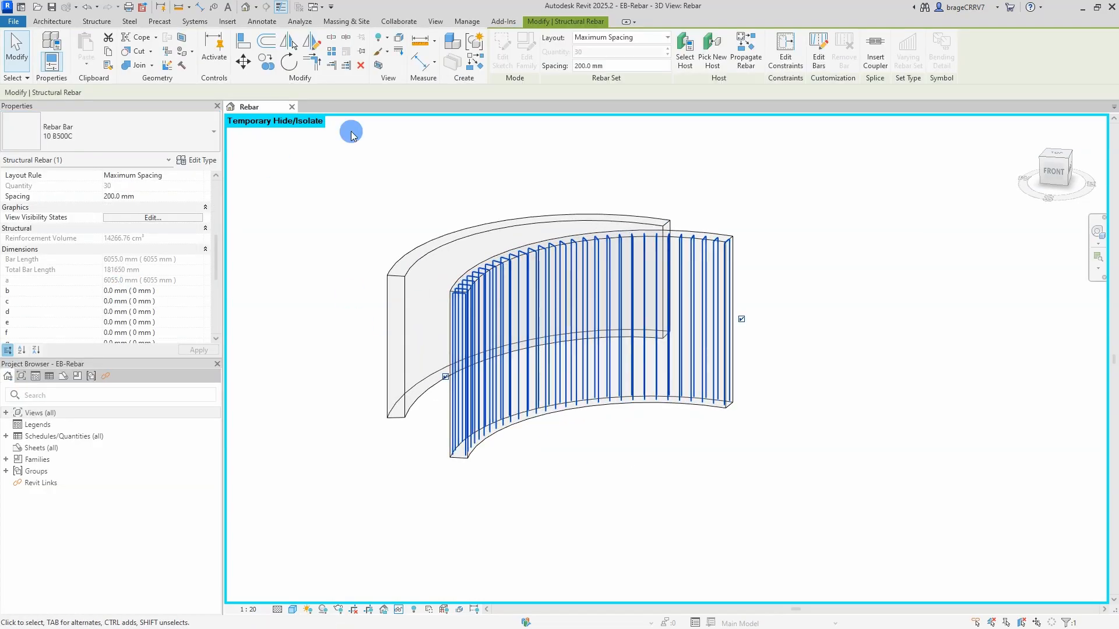
{"action": "left_click", "coordinate": [465, 455]}
{"action": "left_click", "coordinate": [503, 420]}
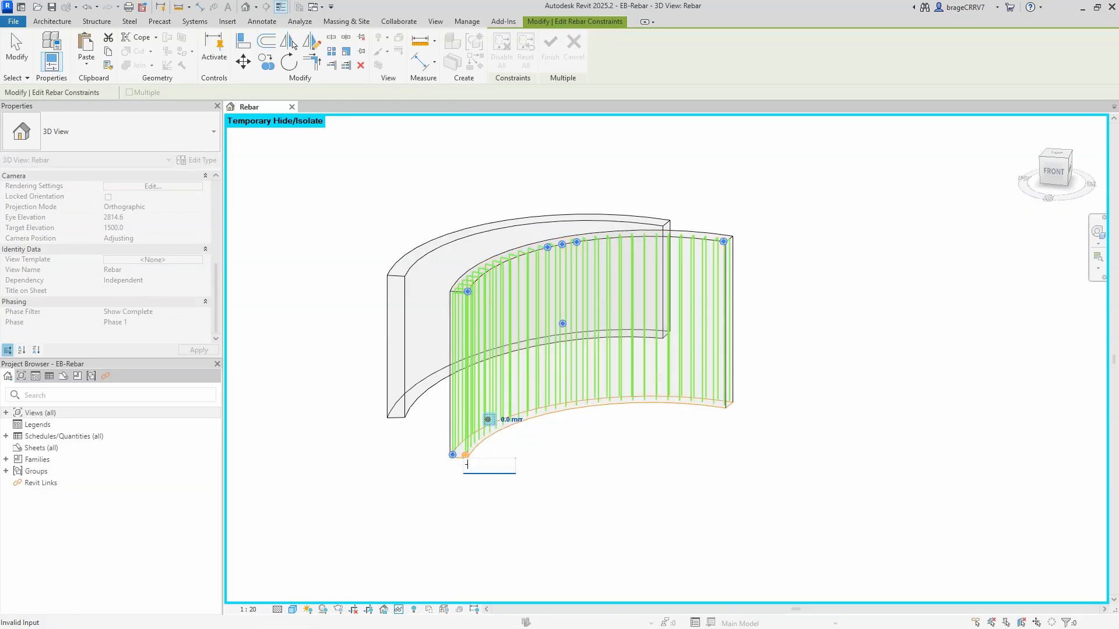
{"action": "key", "text": "Return"}
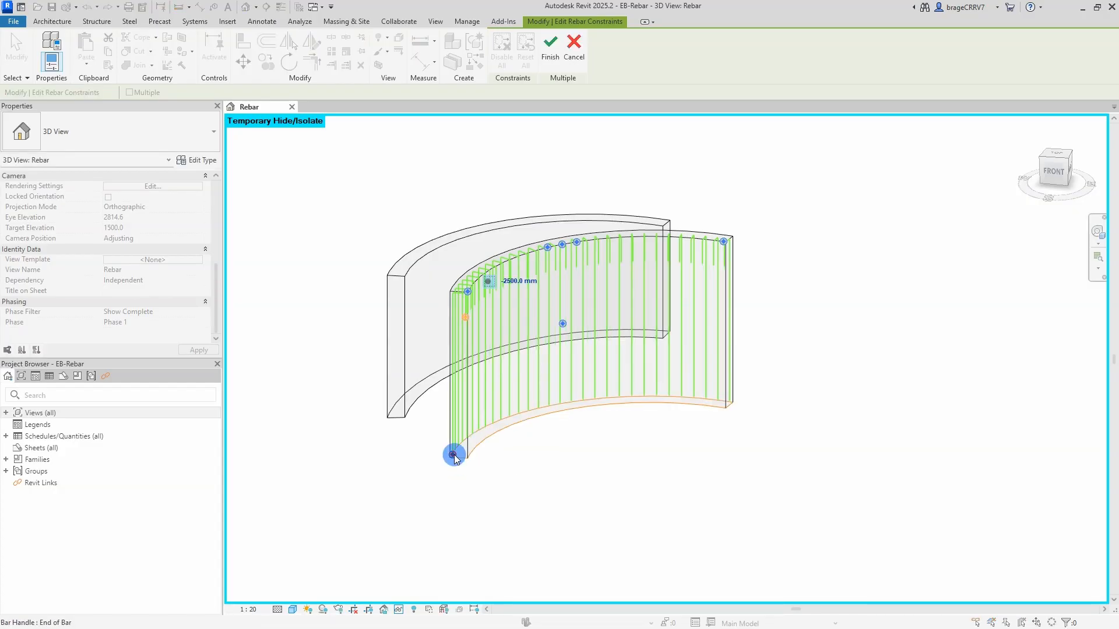
{"action": "left_click", "coordinate": [492, 421]}
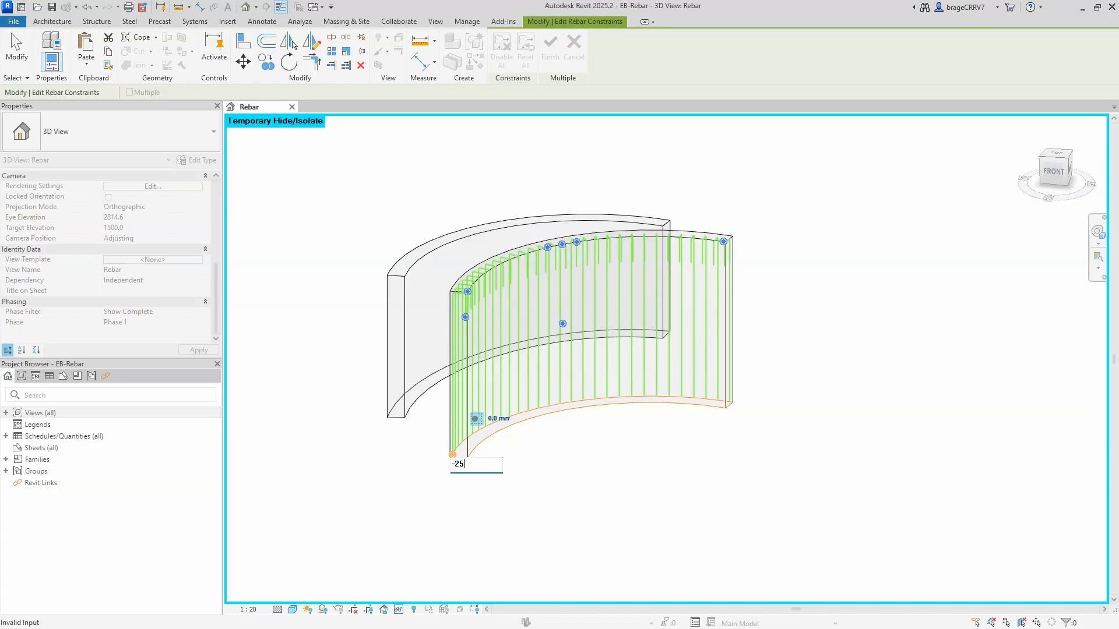
{"action": "type", "text": "-2500"}
{"action": "left_click", "coordinate": [491, 421]}
{"action": "left_click", "coordinate": [550, 46]}
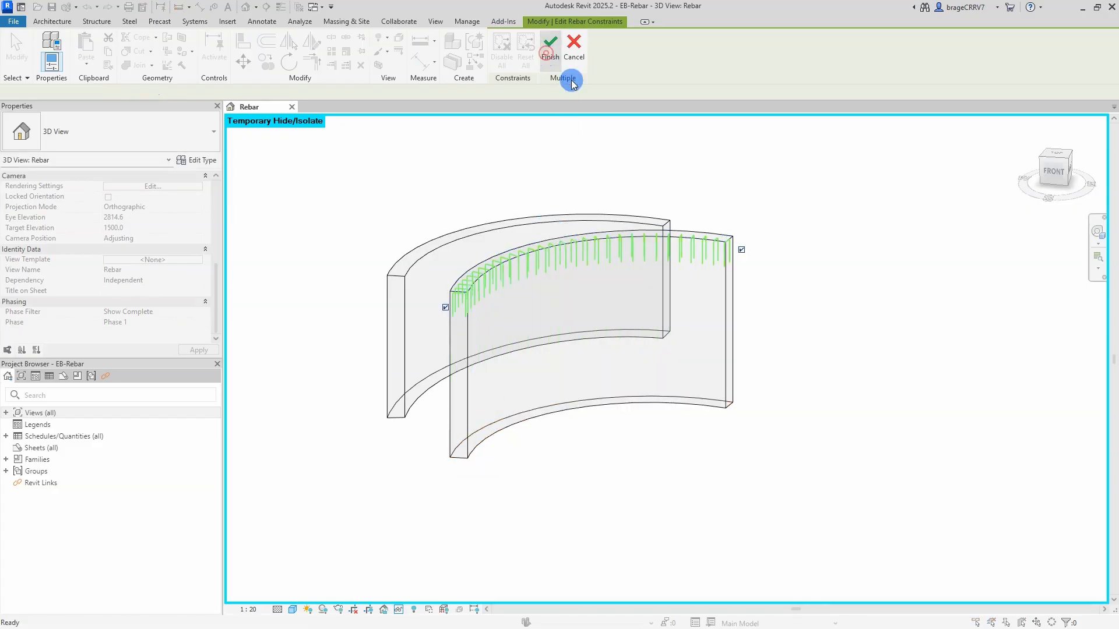
Set the U-bar set's Workshop Instructions to Bend.
{"action": "left_click", "coordinate": [593, 253]}
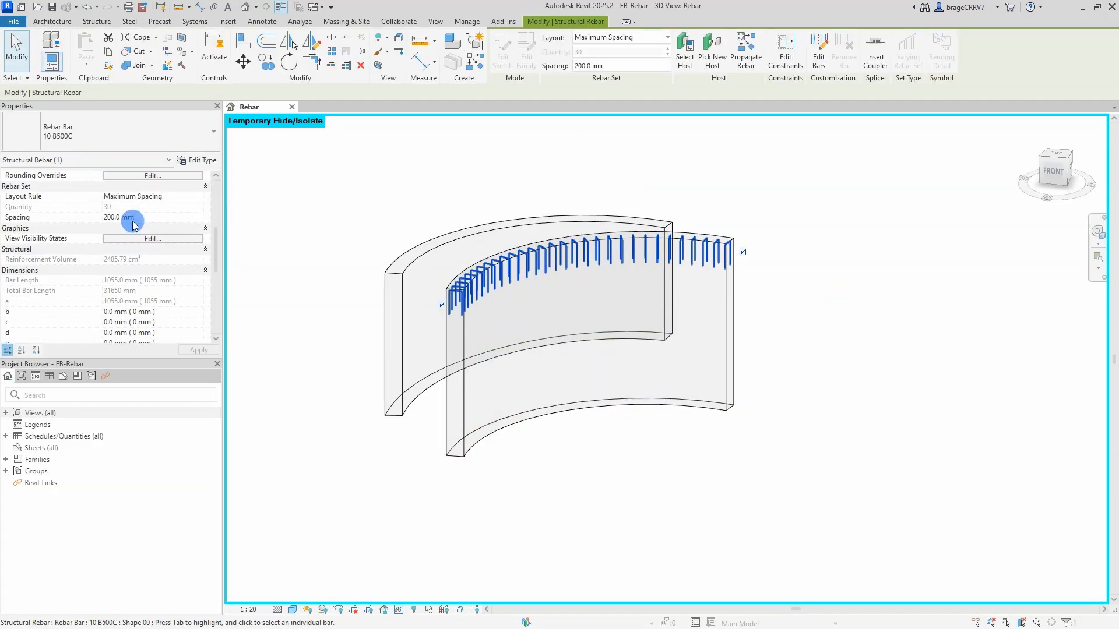
{"action": "left_click", "coordinate": [200, 227]}
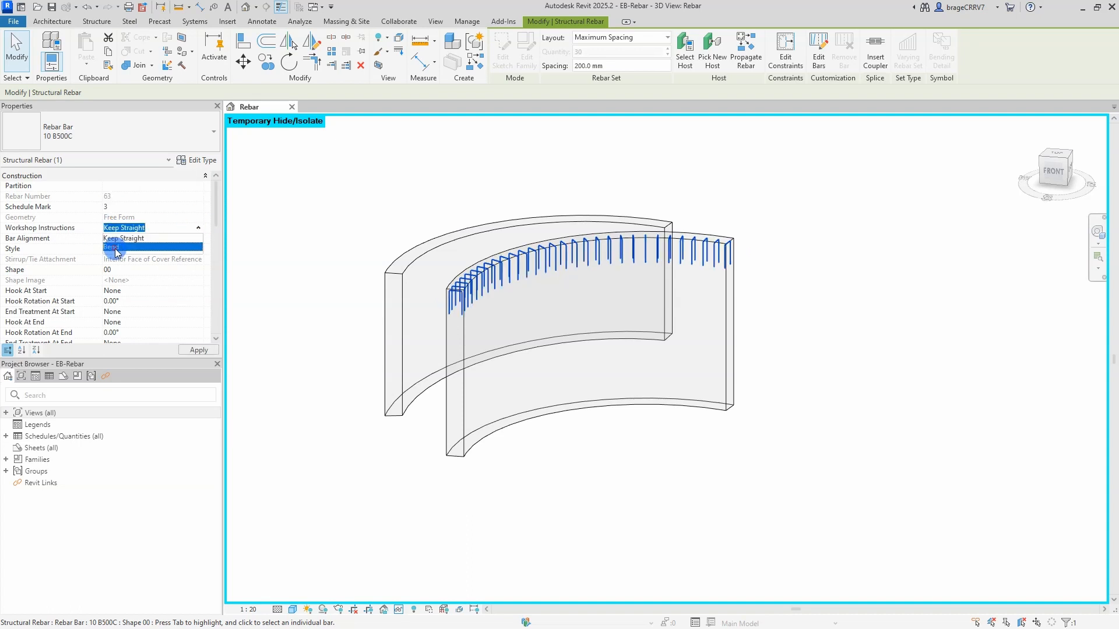
{"action": "scroll", "coordinate": [103, 270], "scroll_direction": "down", "scroll_amount": 5}
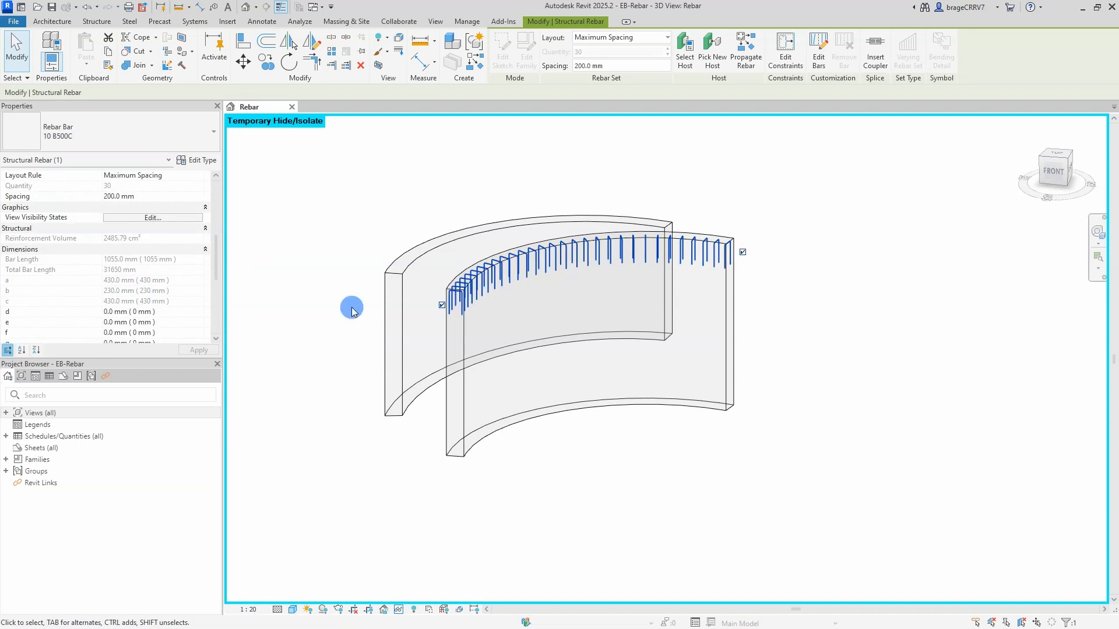
Change both bar-end constraint offsets of the U-bar set to -2530 mm and check the resulting leg dimensions.
{"action": "scroll", "coordinate": [456, 304], "scroll_direction": "up", "scroll_amount": 3}
{"action": "left_click", "coordinate": [482, 331]}
{"action": "left_click", "coordinate": [467, 314]}
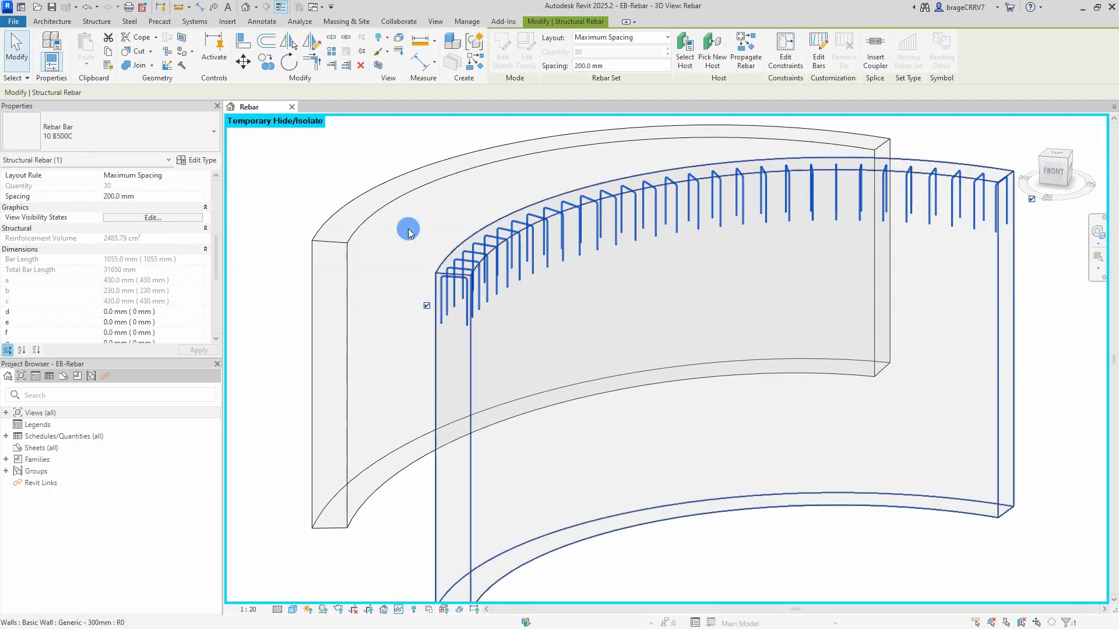
{"action": "left_click", "coordinate": [778, 69]}
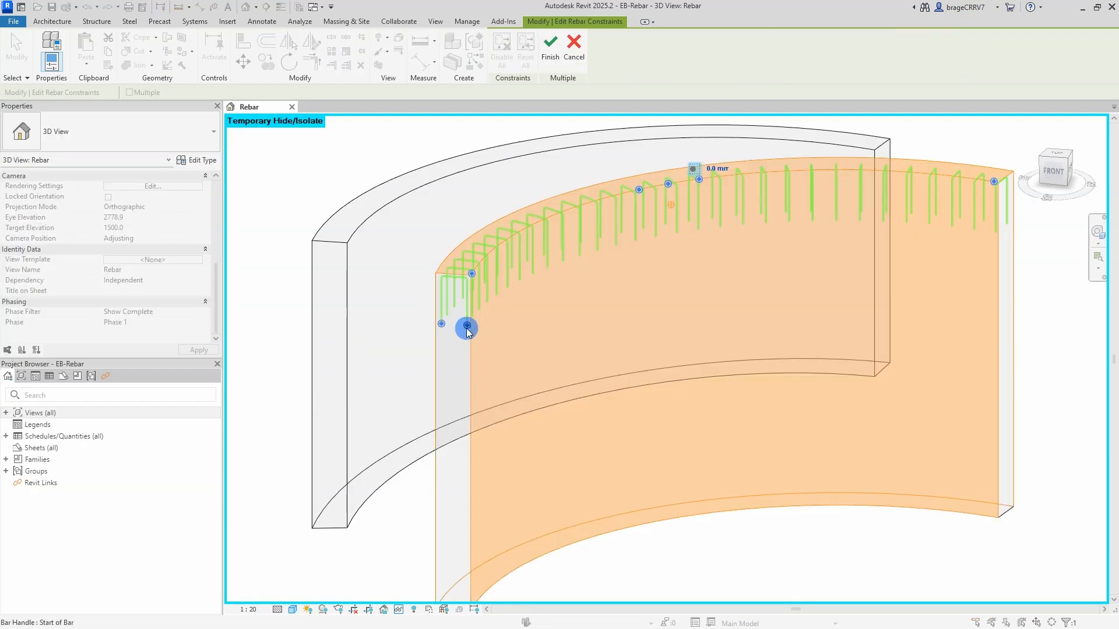
{"action": "left_click", "coordinate": [468, 325]}
{"action": "left_click", "coordinate": [516, 293]}
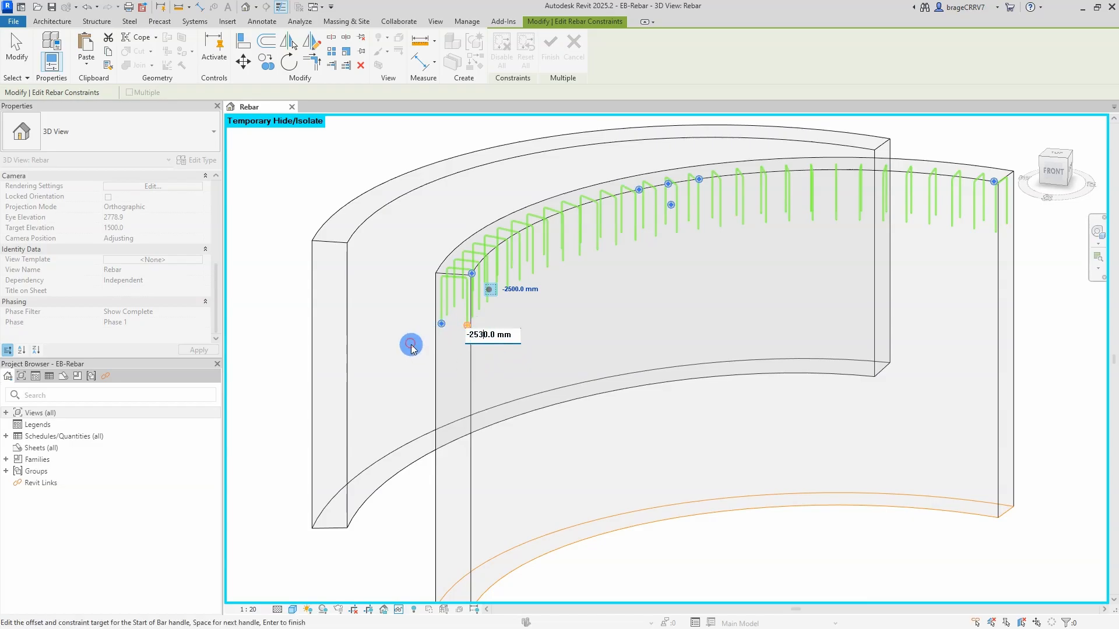
{"action": "left_click", "coordinate": [441, 323]}
{"action": "left_click", "coordinate": [488, 289]}
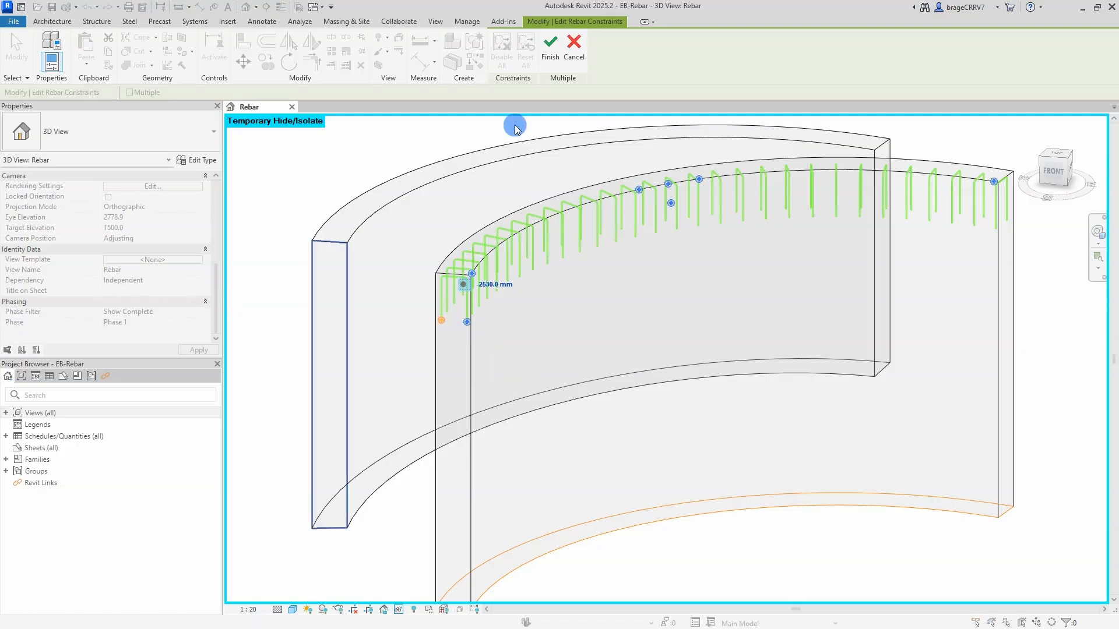
{"action": "left_click", "coordinate": [555, 60]}
{"action": "left_click", "coordinate": [153, 280]}
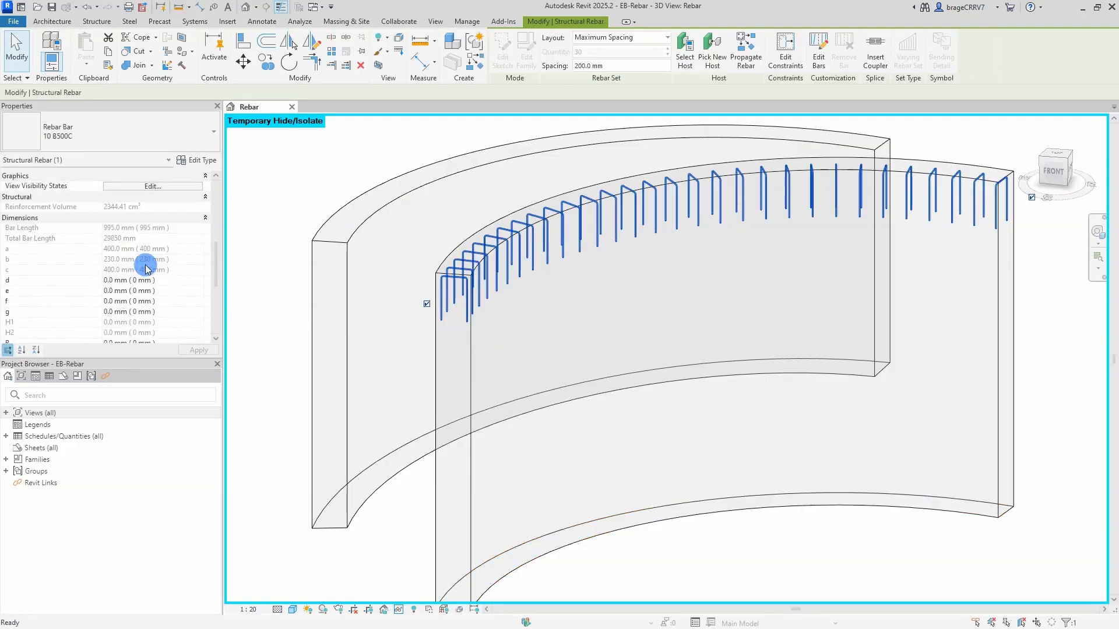
{"action": "scroll", "coordinate": [441, 332], "scroll_direction": "down", "scroll_amount": 5}
Assign the original curved wall as the new host of the U-bar set.
{"action": "left_click", "coordinate": [624, 482]}
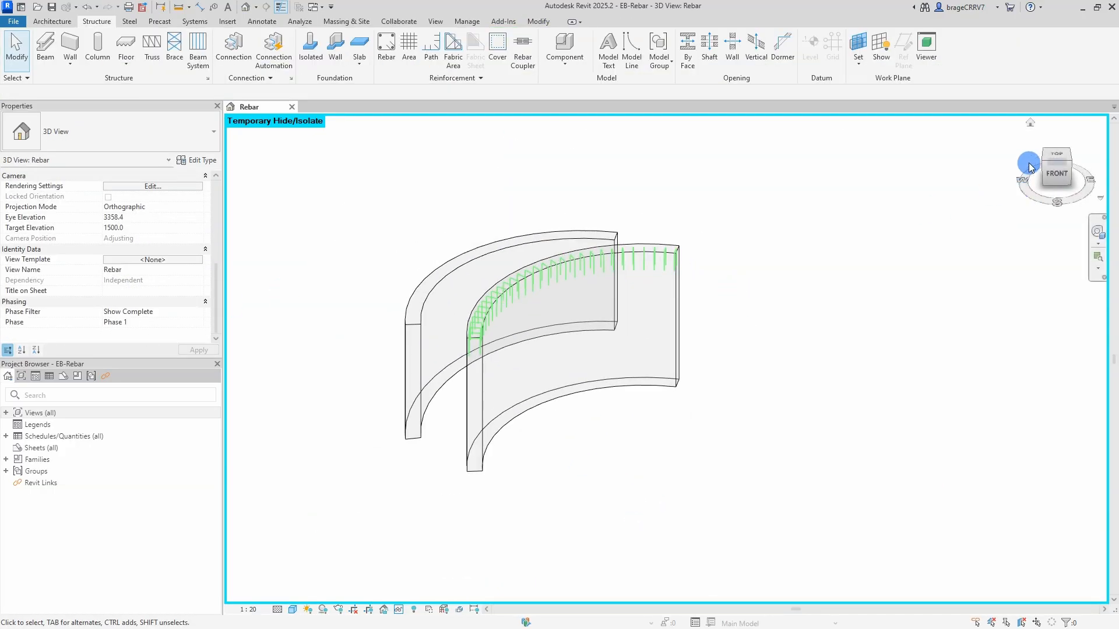
{"action": "left_click", "coordinate": [565, 291]}
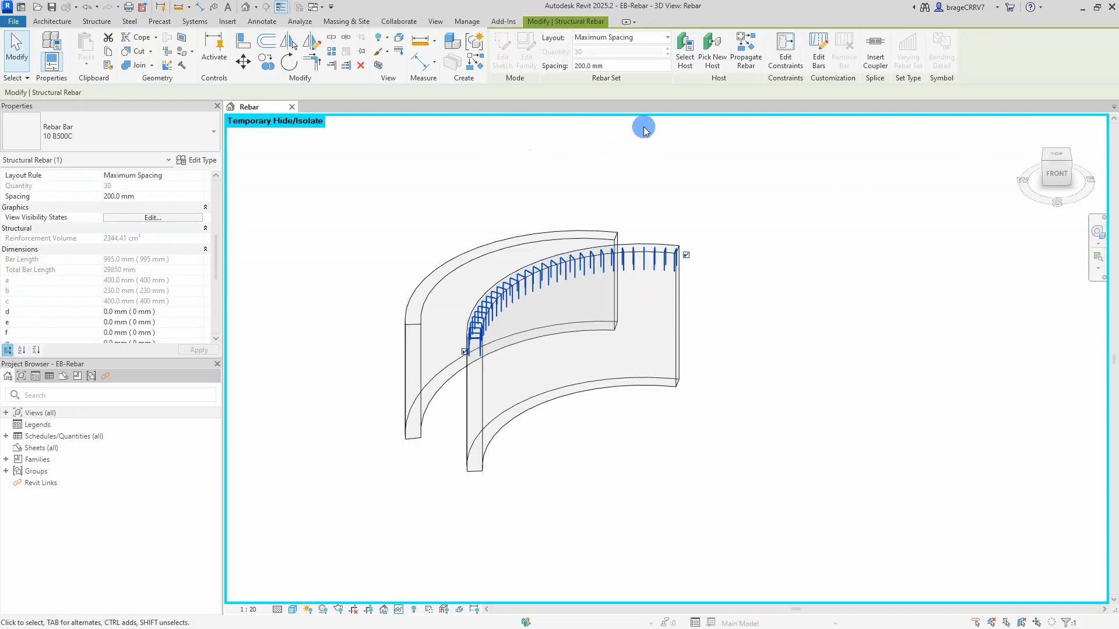
{"action": "left_click", "coordinate": [710, 68]}
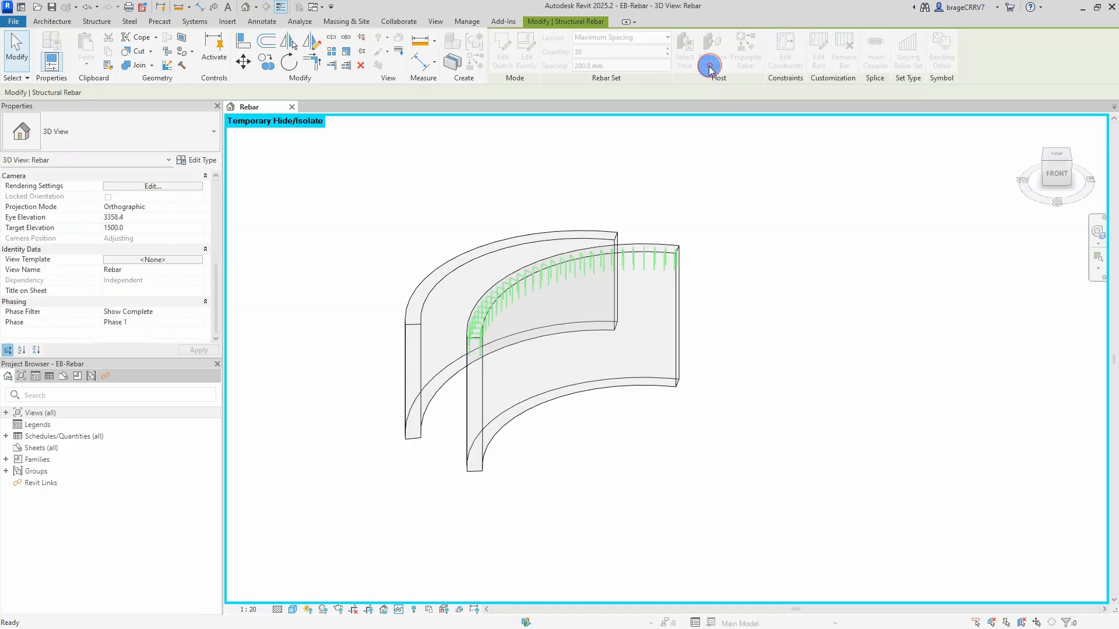
{"action": "left_click", "coordinate": [407, 298]}
{"action": "left_click", "coordinate": [844, 310]}
Move the U-bar set in the top view from the copied wall's inner end corner to the matching corner of the original wall.
{"action": "left_click", "coordinate": [1027, 206]}
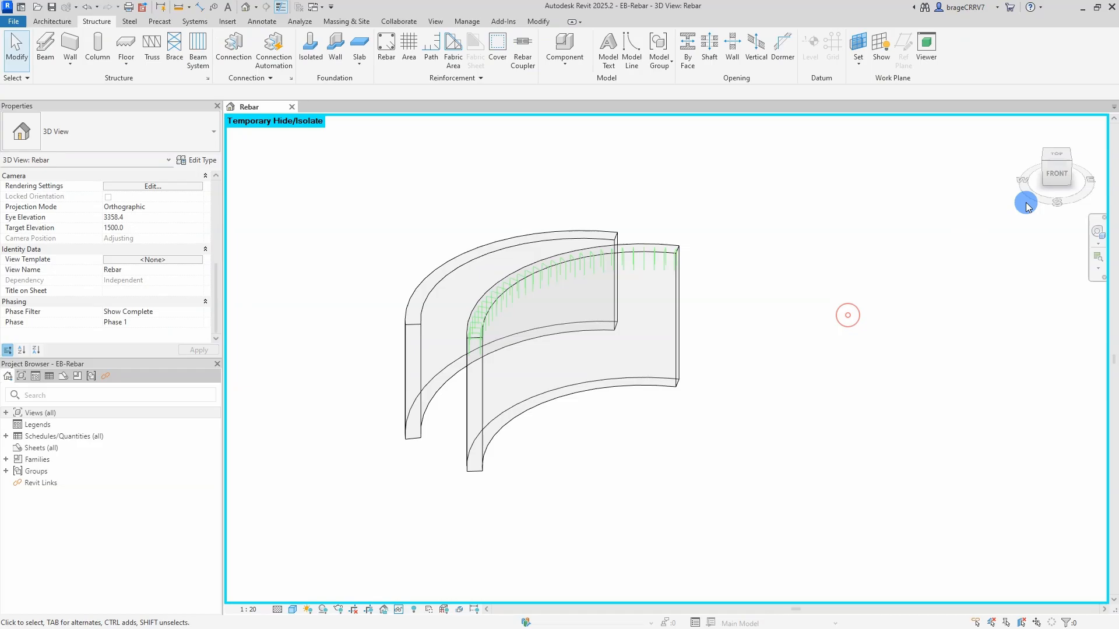
{"action": "left_click", "coordinate": [1054, 155]}
{"action": "scroll", "coordinate": [605, 387], "scroll_direction": "up", "scroll_amount": 5}
{"action": "left_click", "coordinate": [553, 454]}
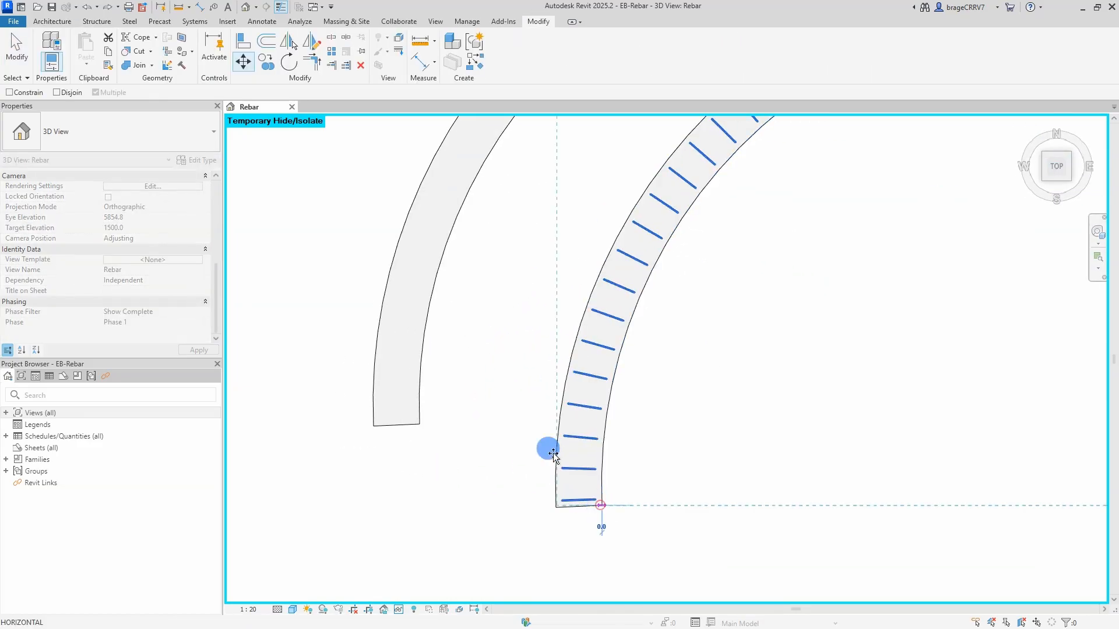
{"action": "left_click", "coordinate": [419, 425]}
{"action": "left_click", "coordinate": [475, 423]}
{"action": "scroll", "coordinate": [475, 423], "scroll_direction": "down", "scroll_amount": 3}
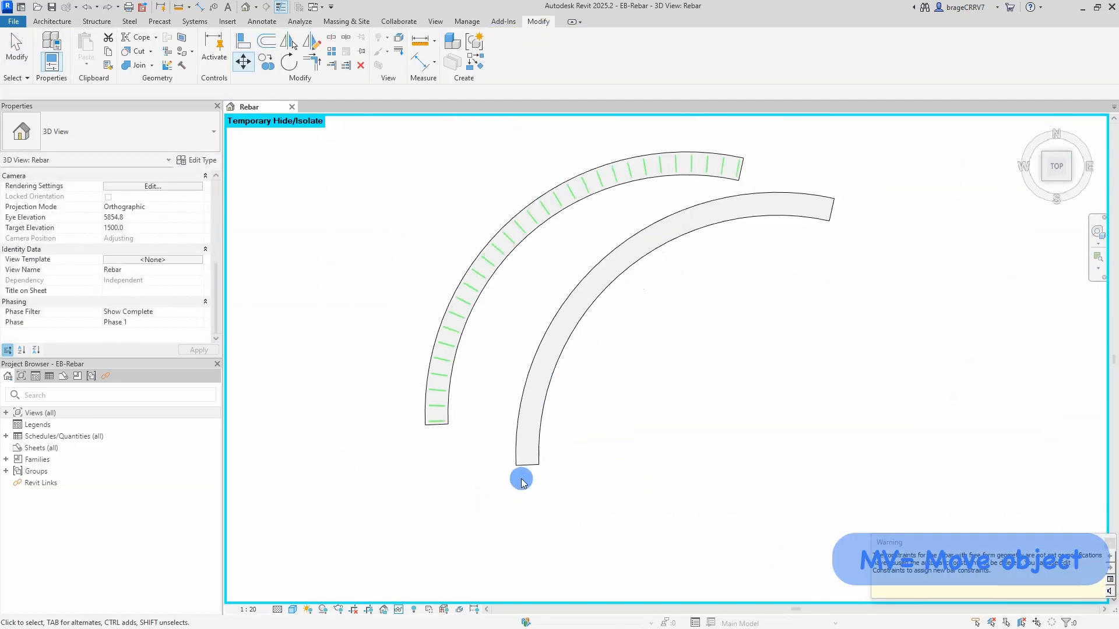
{"action": "middle_click_drag", "start_coordinate": [522, 478], "coordinate": [428, 201], "text": "shift"}
{"action": "middle_click_drag", "start_coordinate": [417, 378], "coordinate": [489, 348], "text": "shift"}
{"action": "left_click", "coordinate": [488, 203]}
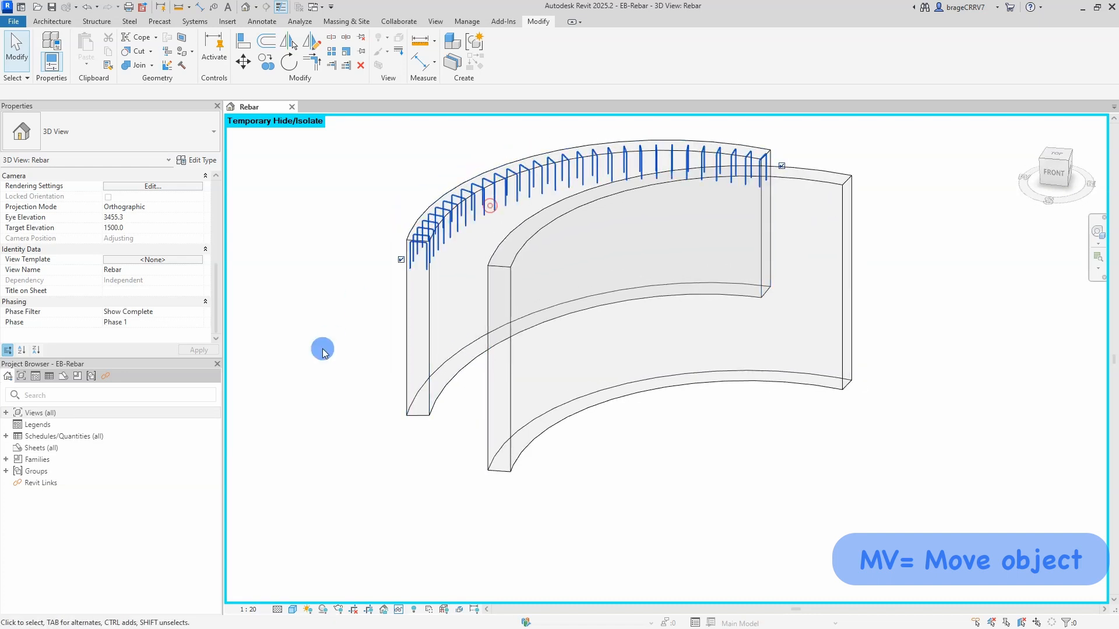
Delete the empty copied wall and reset the temporary hide/isolate mode to show the complete model.
{"action": "left_click", "coordinate": [495, 401]}
{"action": "key", "text": "Delete"}
{"action": "middle_click_drag", "start_coordinate": [497, 400], "coordinate": [505, 354], "text": "shift"}
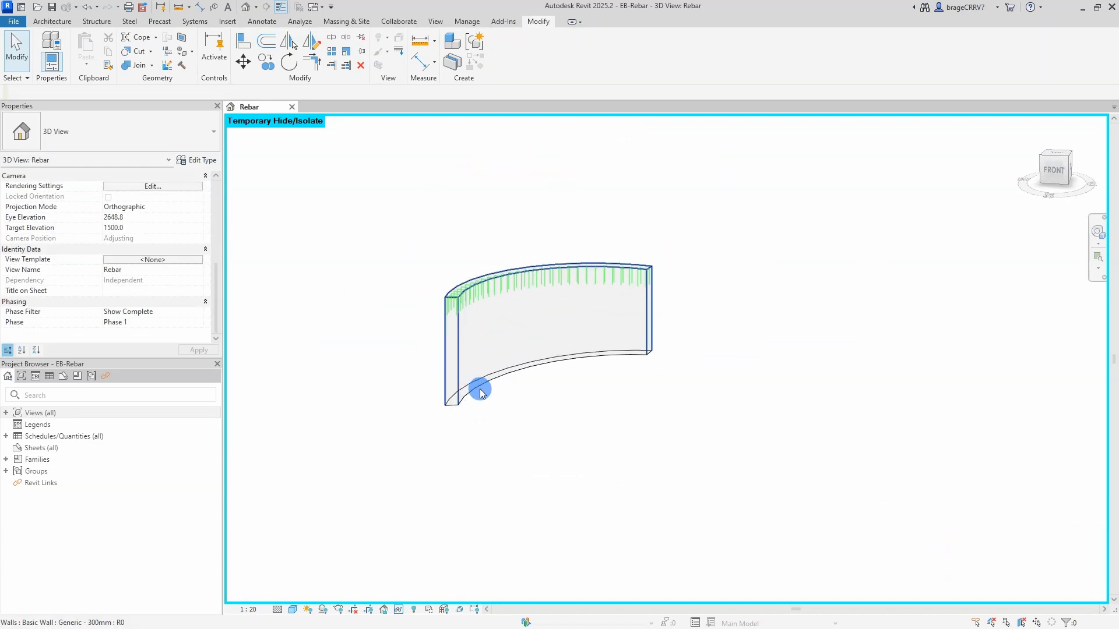
{"action": "left_click", "coordinate": [398, 609]}
{"action": "left_click", "coordinate": [416, 596]}
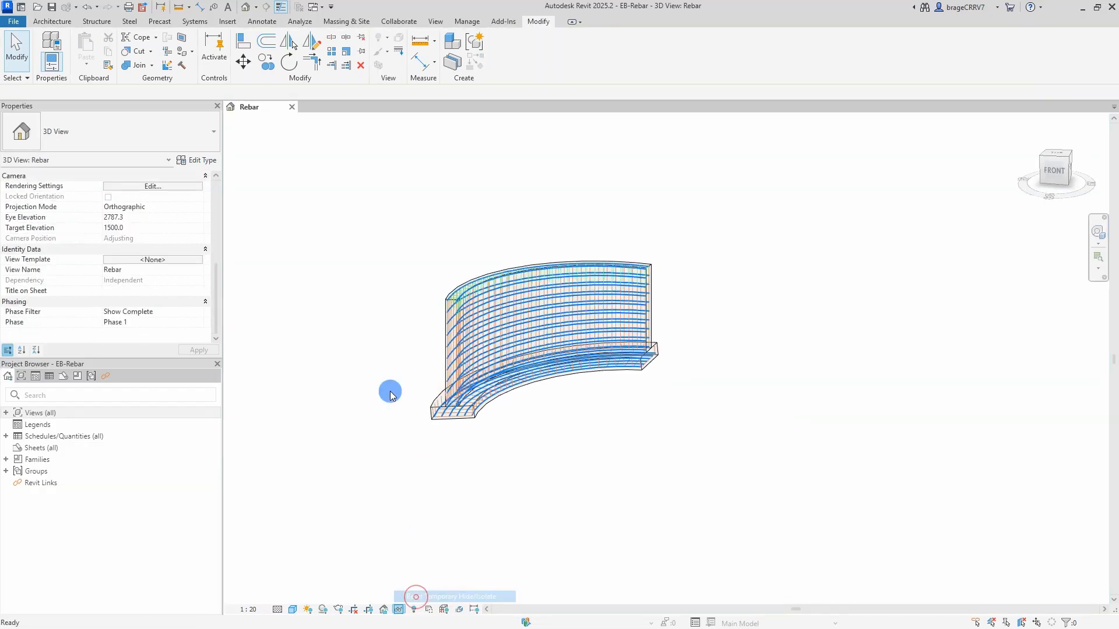
Copy the reinforced curved wall together with its in-place void to a spot about 4900 mm away, leaving the foundation out.
{"action": "middle_click_drag", "start_coordinate": [448, 464], "coordinate": [605, 450], "text": "shift"}
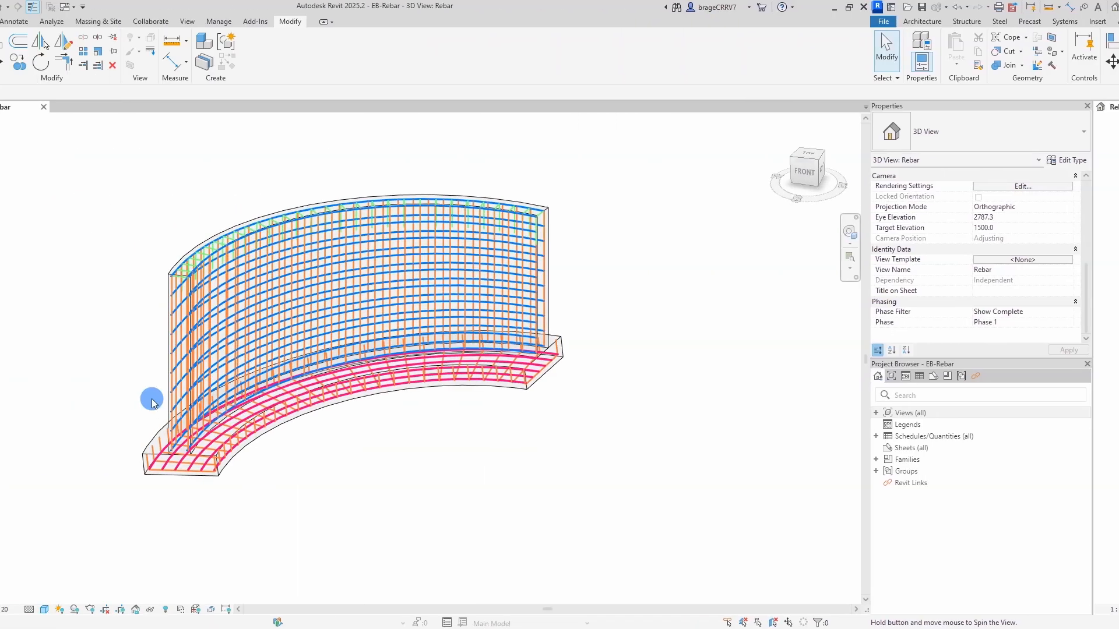
{"action": "middle_click_drag", "start_coordinate": [401, 394], "coordinate": [350, 339], "text": "shift"}
{"action": "scroll", "coordinate": [409, 392], "scroll_direction": "up", "scroll_amount": 4}
{"action": "left_click", "coordinate": [410, 496]}
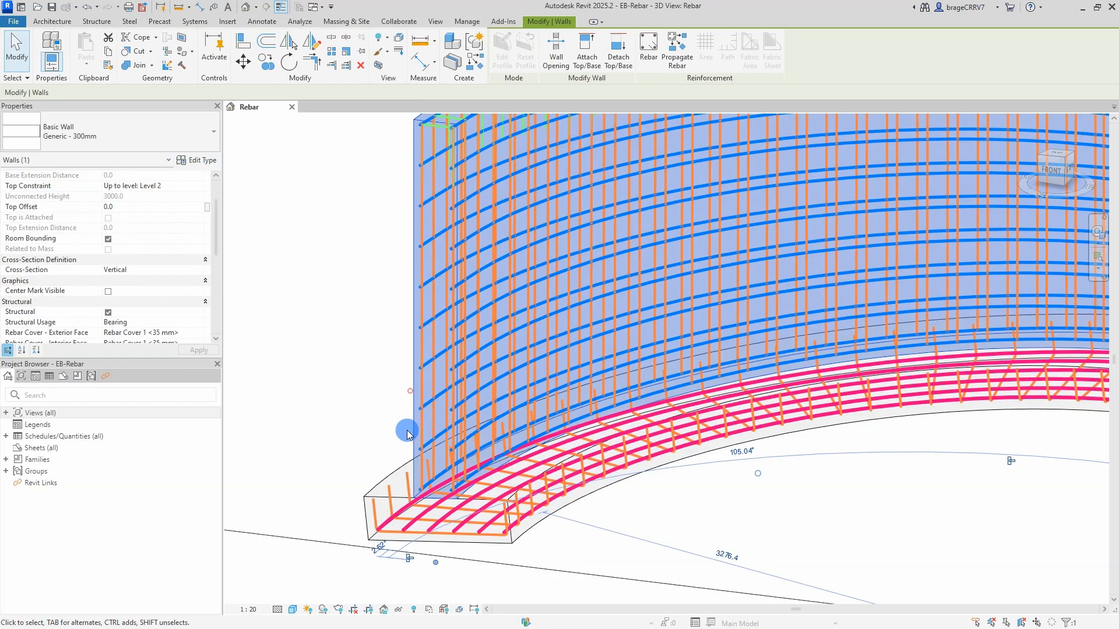
{"action": "left_click", "coordinate": [438, 498], "text": "ctrl"}
{"action": "scroll", "coordinate": [438, 498], "scroll_direction": "down", "scroll_amount": 5}
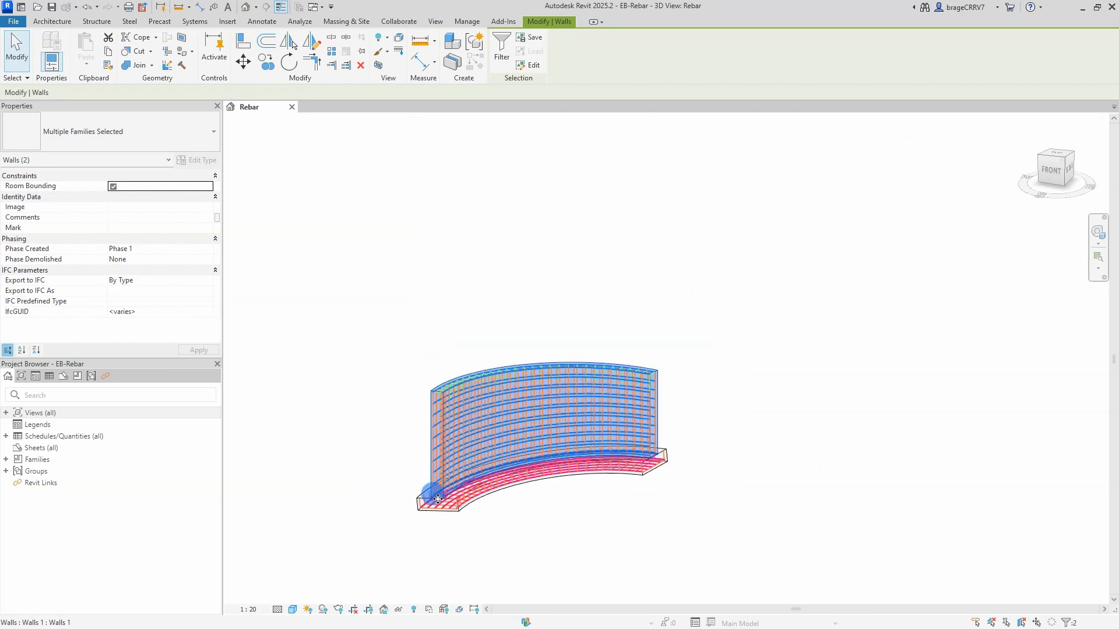
{"action": "key", "text": "c"}
{"action": "key", "text": "o"}
{"action": "left_click", "coordinate": [438, 499]}
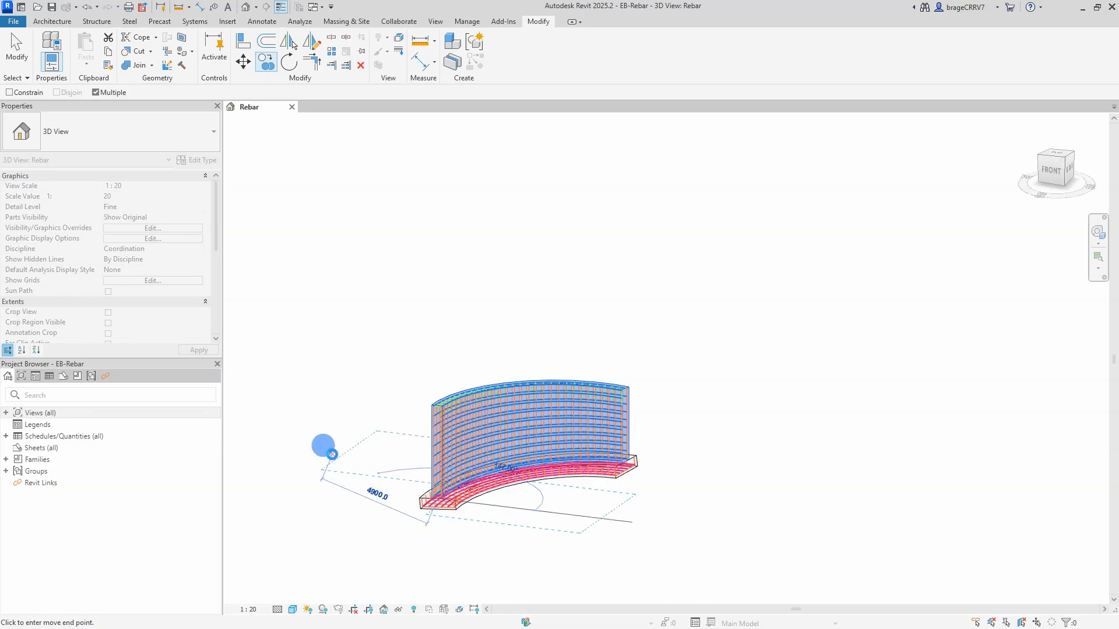
{"action": "left_click", "coordinate": [332, 453]}
{"action": "key", "text": "Escape"}
{"action": "key", "text": "Escape"}
{"action": "middle_click_drag", "start_coordinate": [362, 500], "coordinate": [464, 553], "text": "shift"}
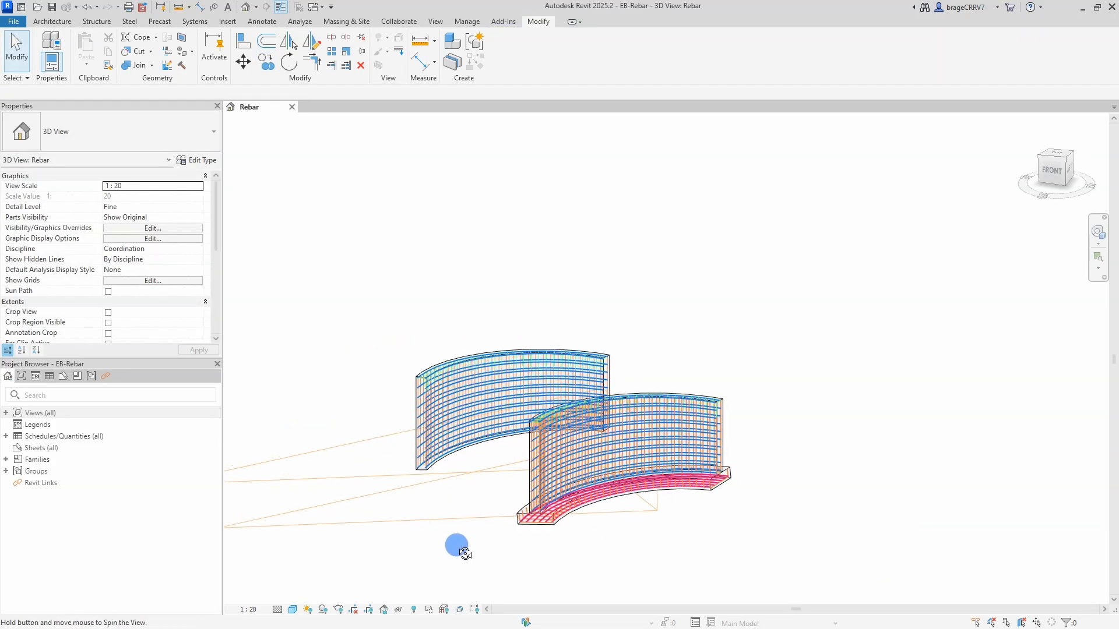
Temporarily isolate the copied wall, its in-place void and the original curved wall.
{"action": "scroll", "coordinate": [424, 474], "scroll_direction": "up", "scroll_amount": 2}
{"action": "left_click", "coordinate": [423, 475]}
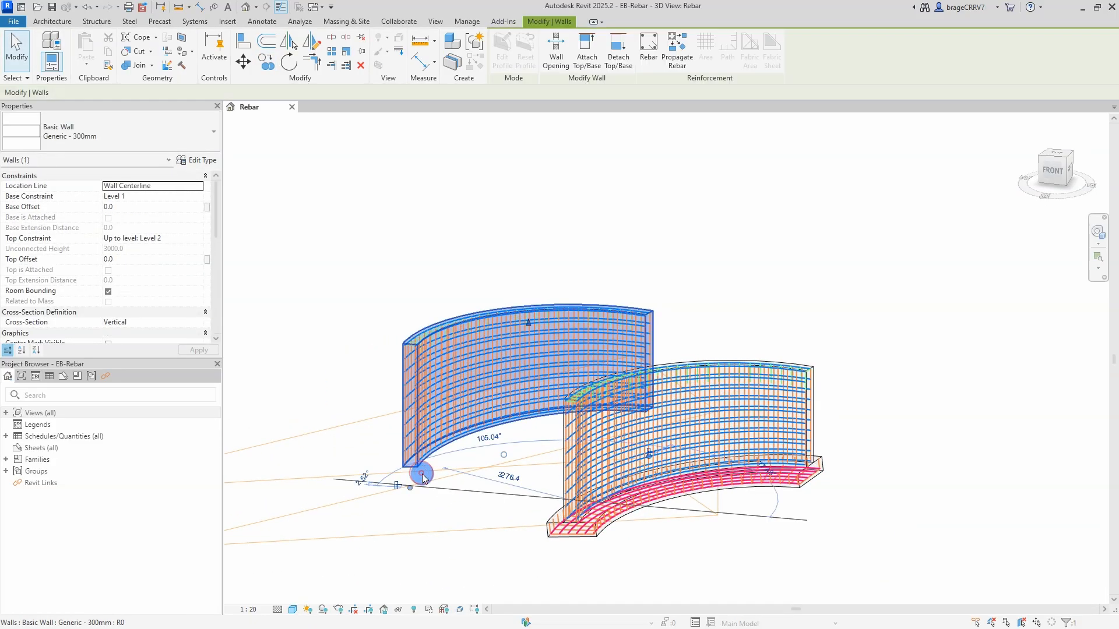
{"action": "left_click", "coordinate": [439, 475], "text": "ctrl"}
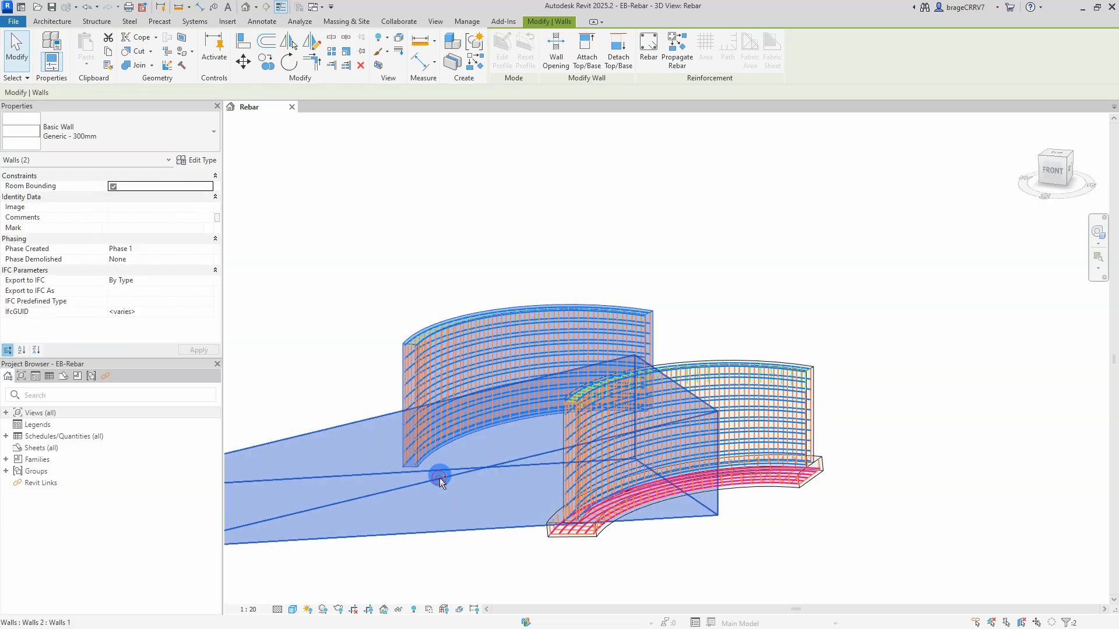
{"action": "left_click", "coordinate": [561, 424], "text": "ctrl"}
{"action": "key", "text": "i"}
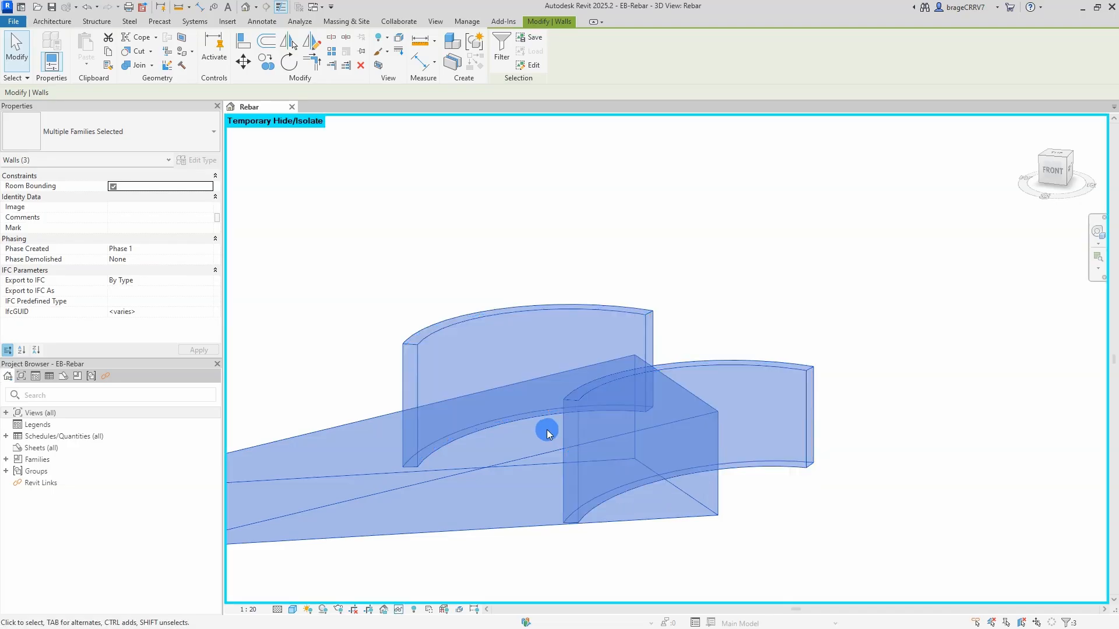
{"action": "left_click", "coordinate": [359, 241]}
{"action": "scroll", "coordinate": [445, 501], "scroll_direction": "down", "scroll_amount": 2}
Edit the copied in-place void and copy its void extrusion from the wall's sloped base up to the wall's top edge.
{"action": "middle_click_drag", "start_coordinate": [466, 512], "coordinate": [454, 429], "text": "shift"}
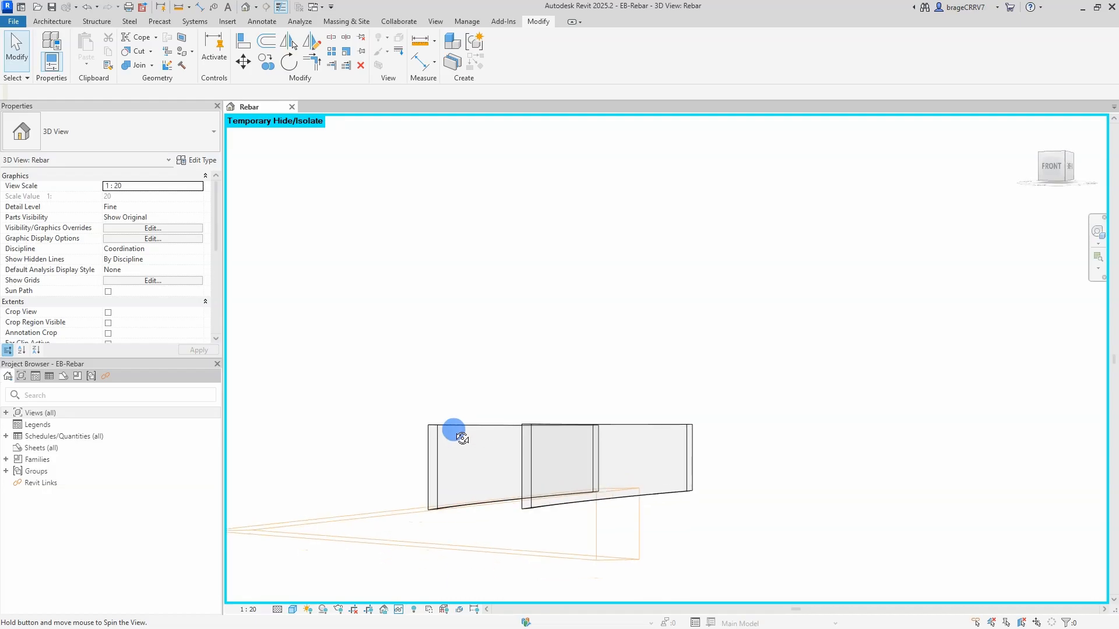
{"action": "left_click", "coordinate": [400, 516]}
{"action": "left_click", "coordinate": [503, 64]}
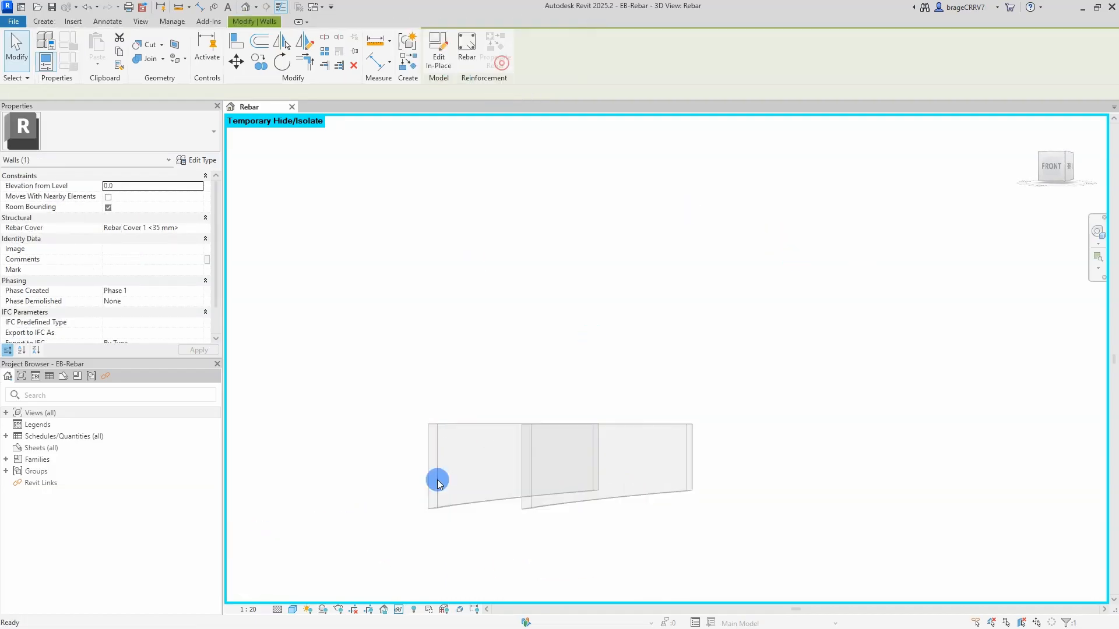
{"action": "left_click", "coordinate": [439, 511]}
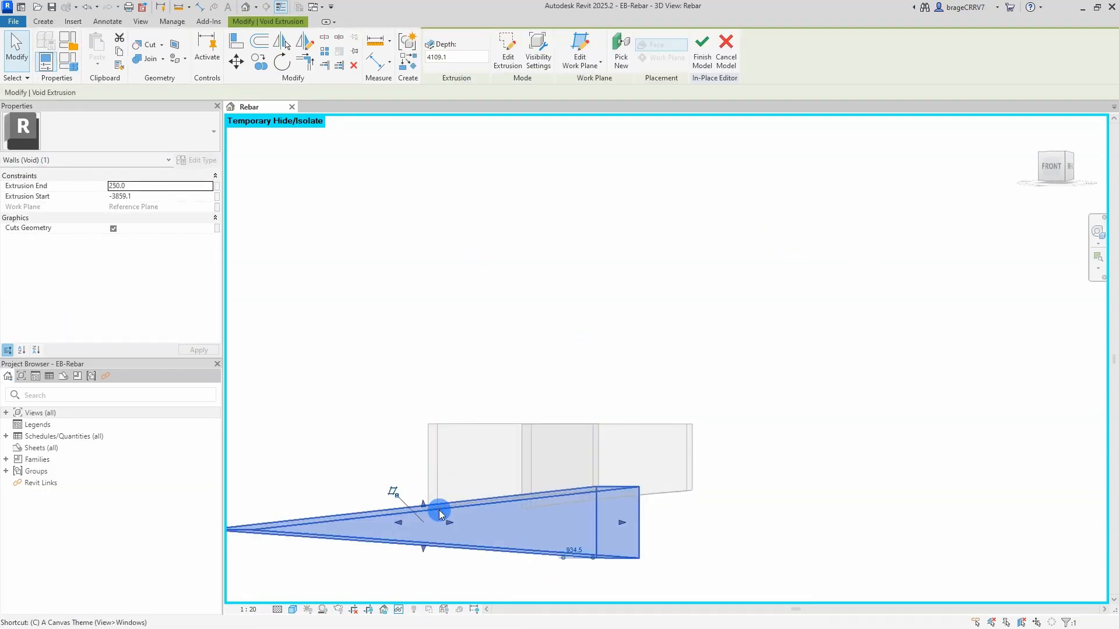
{"action": "key", "text": "c"}
{"action": "key", "text": "o"}
{"action": "left_click", "coordinate": [437, 508]}
{"action": "left_click", "coordinate": [441, 414]}
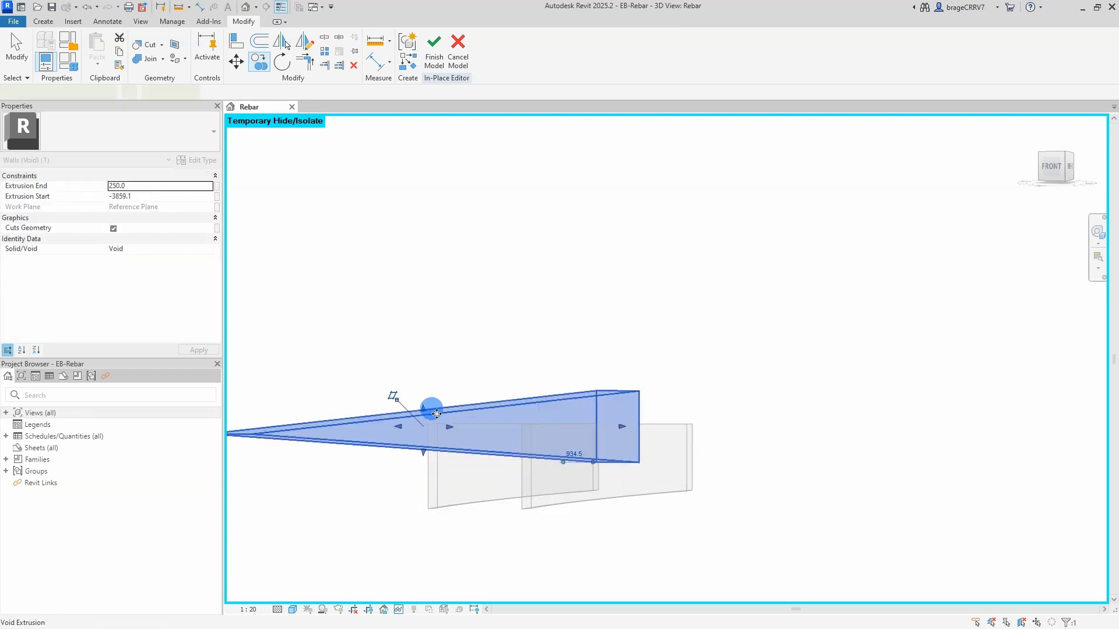
{"action": "key", "text": "Escape"}
Rotate the copied void extrusion 180° about its centre.
{"action": "key", "text": "r"}
{"action": "key", "text": "o"}
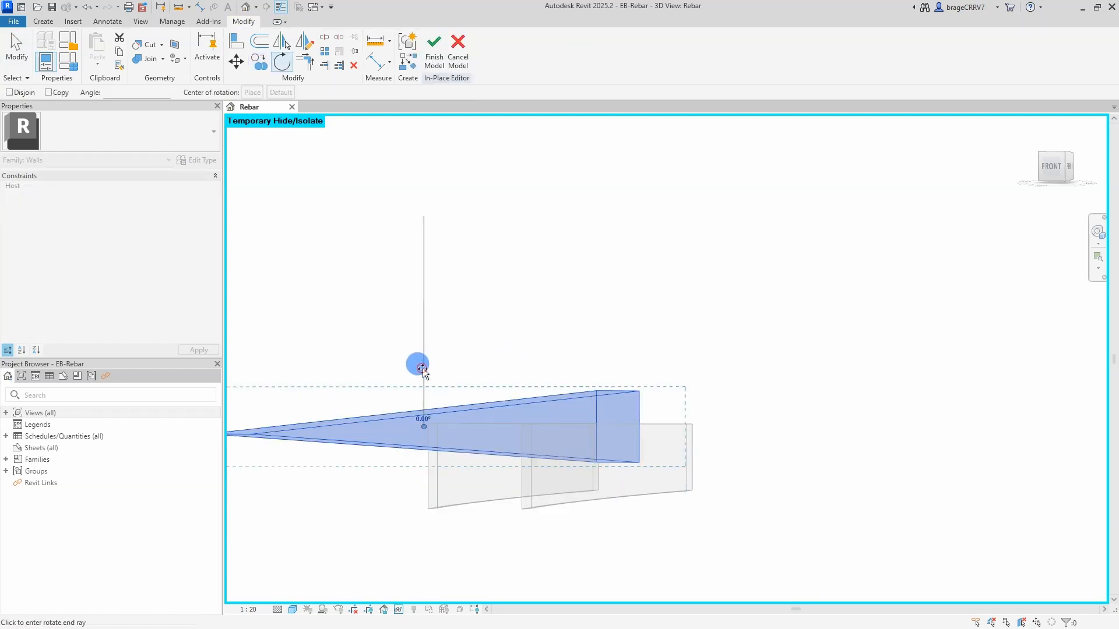
{"action": "left_click", "coordinate": [424, 363]}
{"action": "type", "text": "180"}
{"action": "key", "text": "Return"}
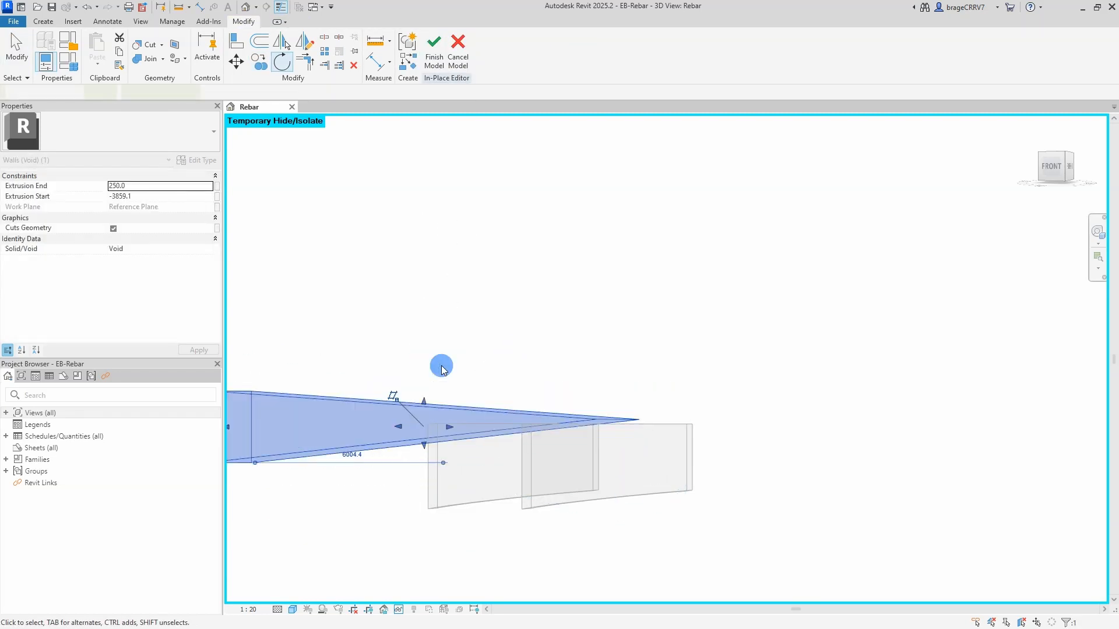
{"action": "left_click", "coordinate": [441, 366]}
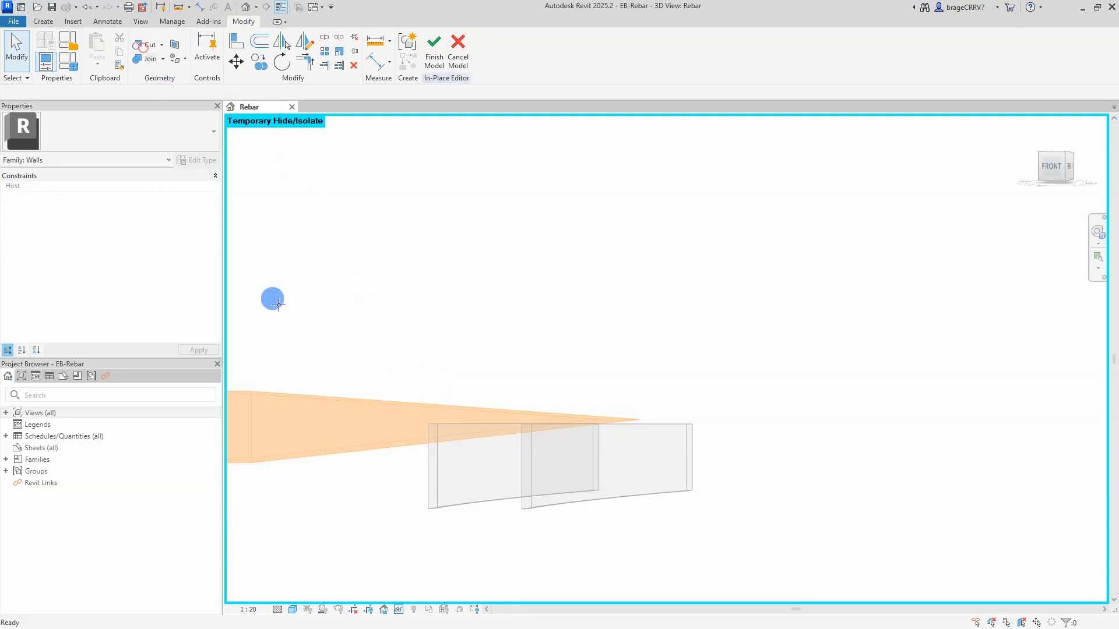
Cut the copied curved wall with the rotated void, deleting the rebar that can no longer be updated.
{"action": "key", "text": "c"}
{"action": "key", "text": "g"}
{"action": "left_click", "coordinate": [350, 401]}
{"action": "left_click", "coordinate": [433, 487]}
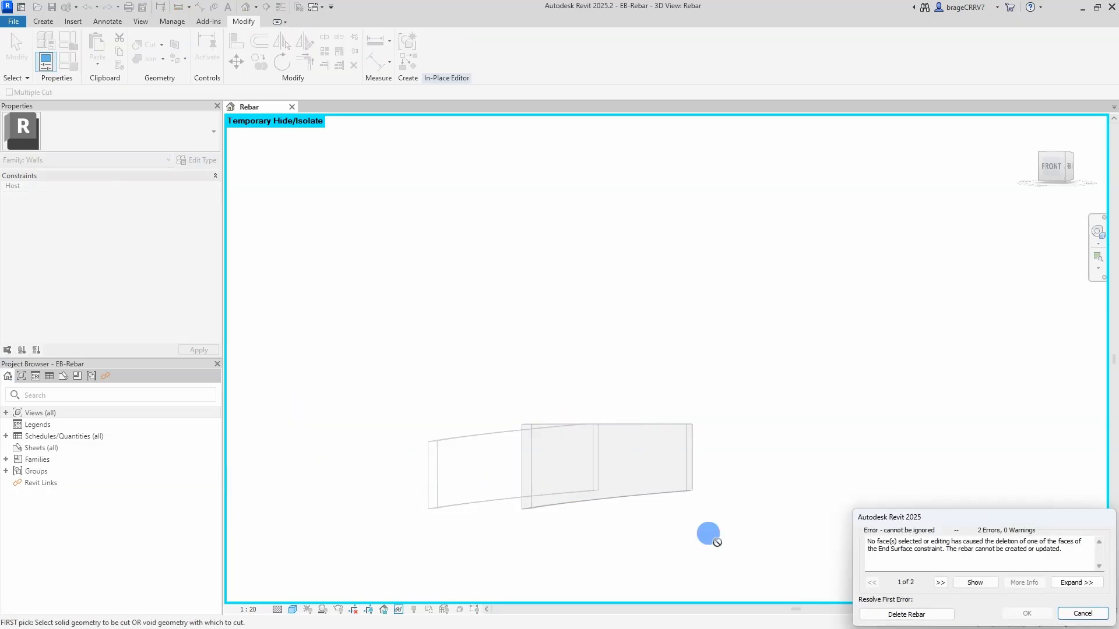
{"action": "left_click", "coordinate": [885, 617]}
{"action": "left_click", "coordinate": [442, 440]}
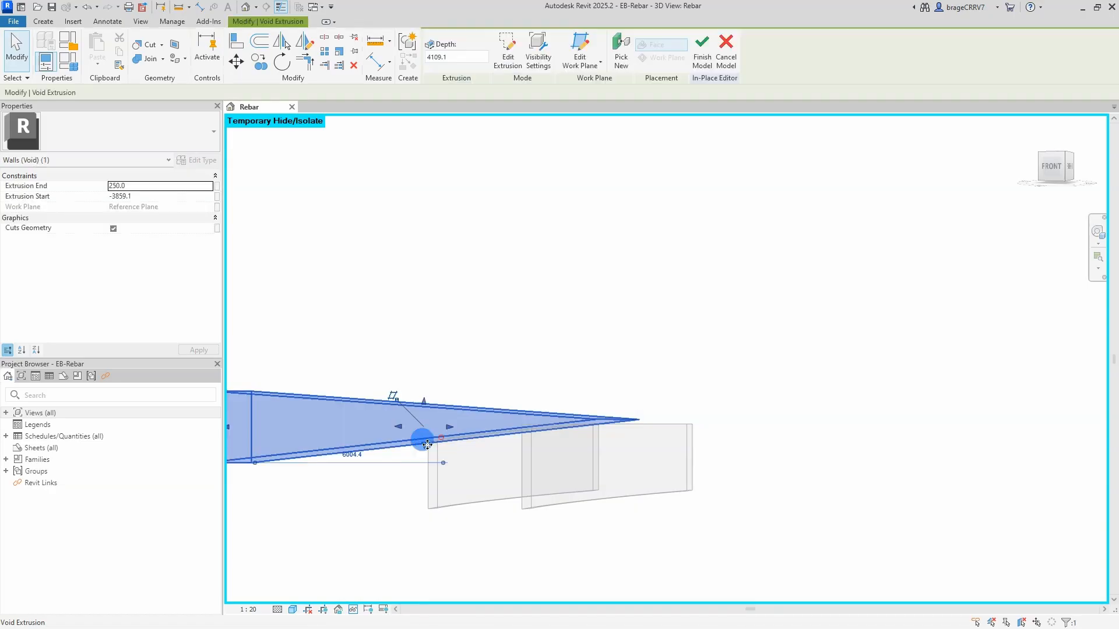
Move the rotated void extrusion 100 mm straight down and finish the in-place model.
{"action": "left_click", "coordinate": [424, 323]}
{"action": "middle_click_drag", "start_coordinate": [424, 324], "coordinate": [462, 379], "text": "shift"}
{"action": "left_click", "coordinate": [437, 427]}
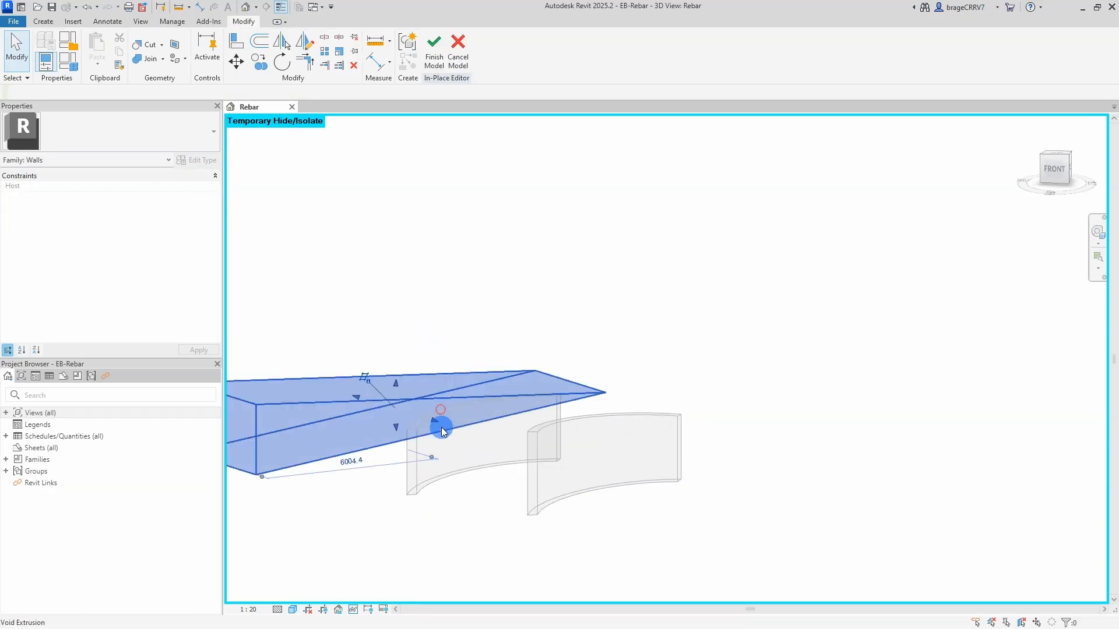
{"action": "left_click", "coordinate": [1057, 173]}
{"action": "key", "text": "m"}
{"action": "key", "text": "v"}
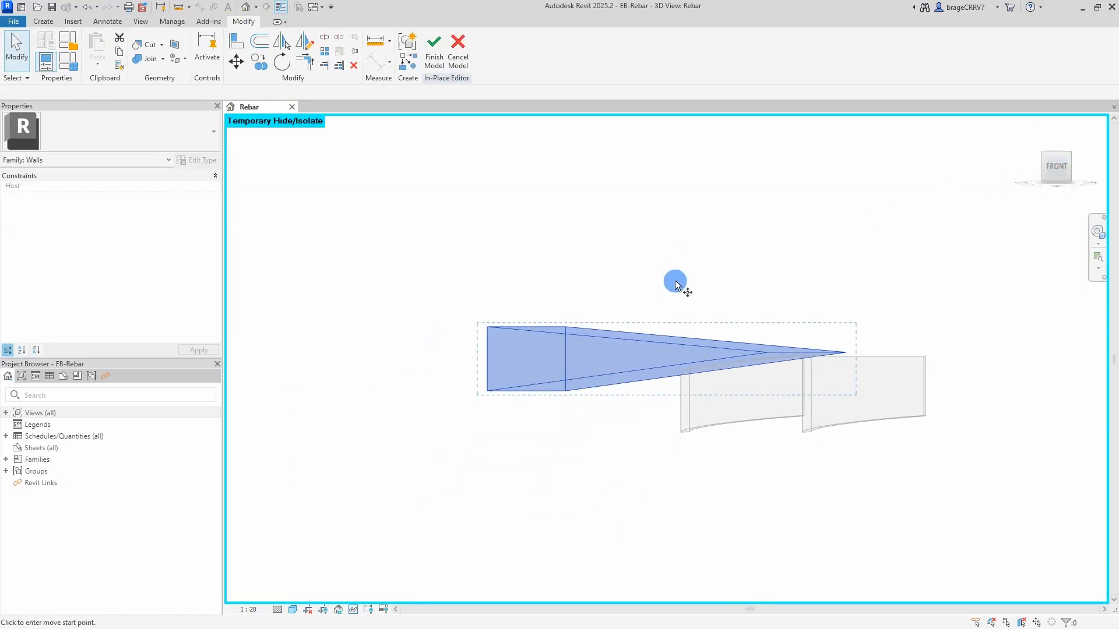
{"action": "left_click", "coordinate": [675, 281]}
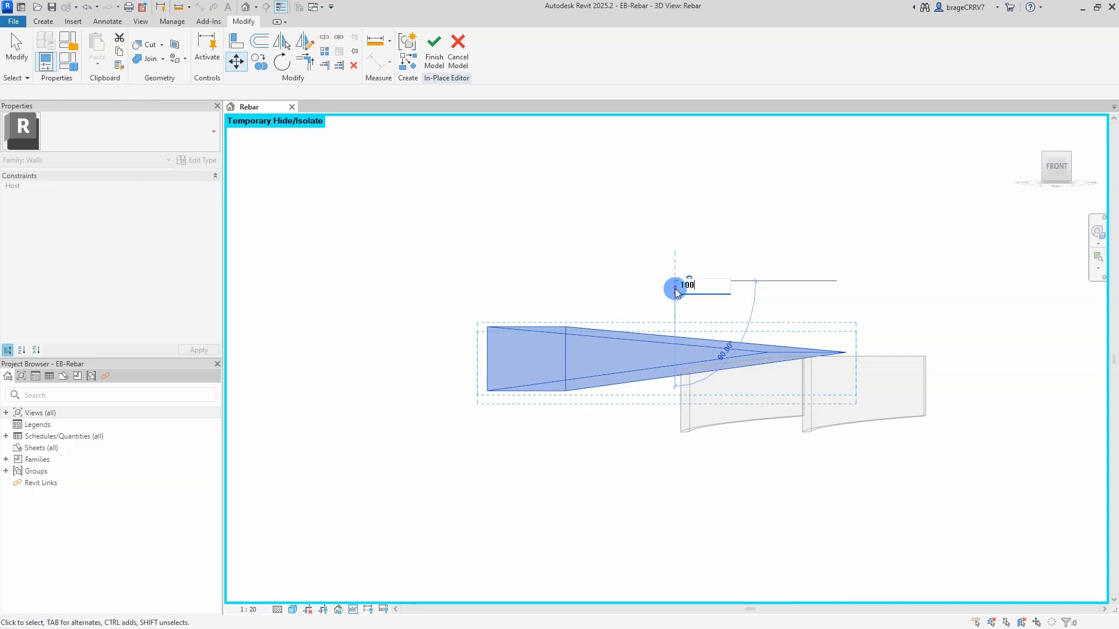
{"action": "key", "text": "Return"}
{"action": "left_click", "coordinate": [675, 289]}
{"action": "middle_click_drag", "start_coordinate": [637, 304], "coordinate": [658, 341], "text": "shift"}
{"action": "left_click", "coordinate": [427, 66]}
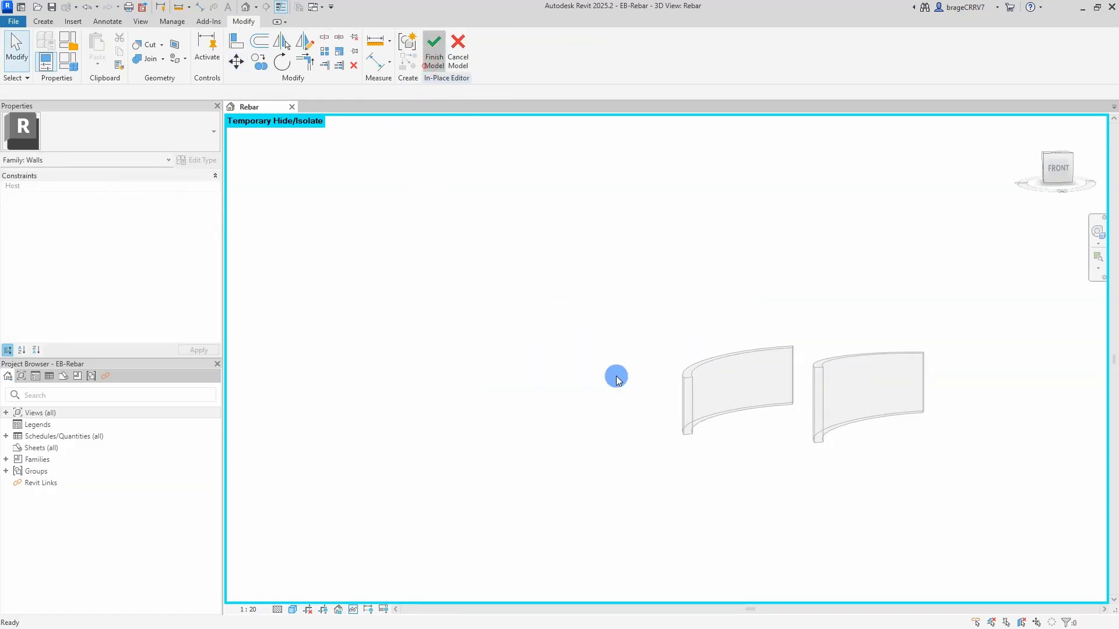
Place an aligned free-form rebar set in the cut wall copy at 200 mm maximum spacing, using its lower inner curved edge as the path.
{"action": "left_click", "coordinate": [96, 21]}
{"action": "left_click", "coordinate": [387, 65]}
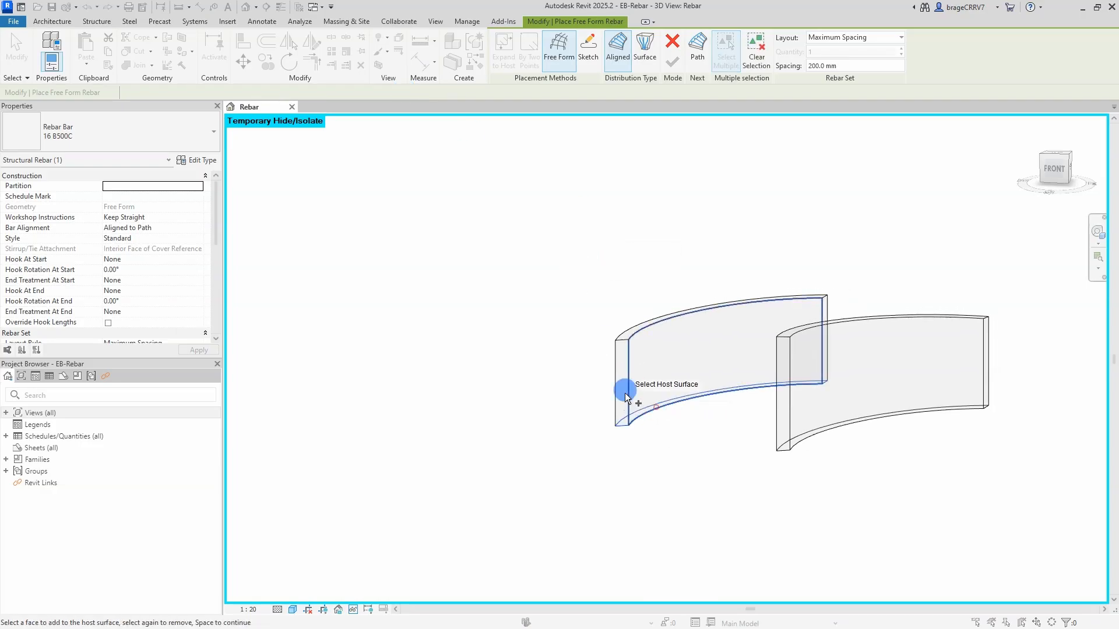
{"action": "left_click", "coordinate": [633, 385]}
{"action": "middle_click_drag", "start_coordinate": [634, 389], "coordinate": [769, 412], "text": "shift"}
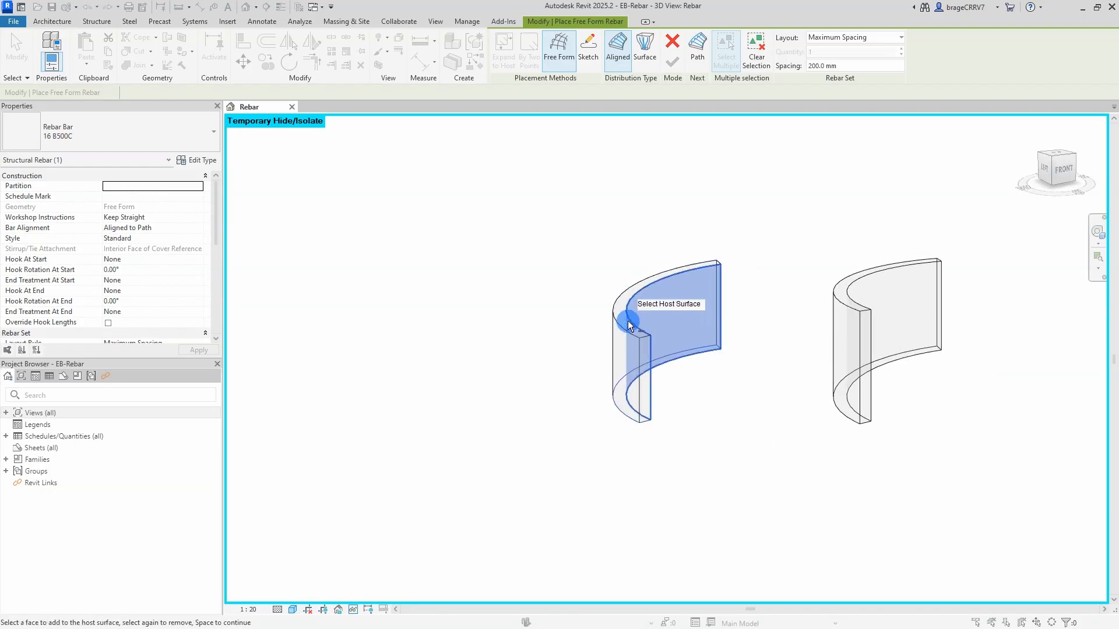
{"action": "left_click", "coordinate": [622, 327]}
{"action": "middle_click_drag", "start_coordinate": [738, 454], "coordinate": [625, 434], "text": "shift"}
{"action": "left_click", "coordinate": [696, 65]}
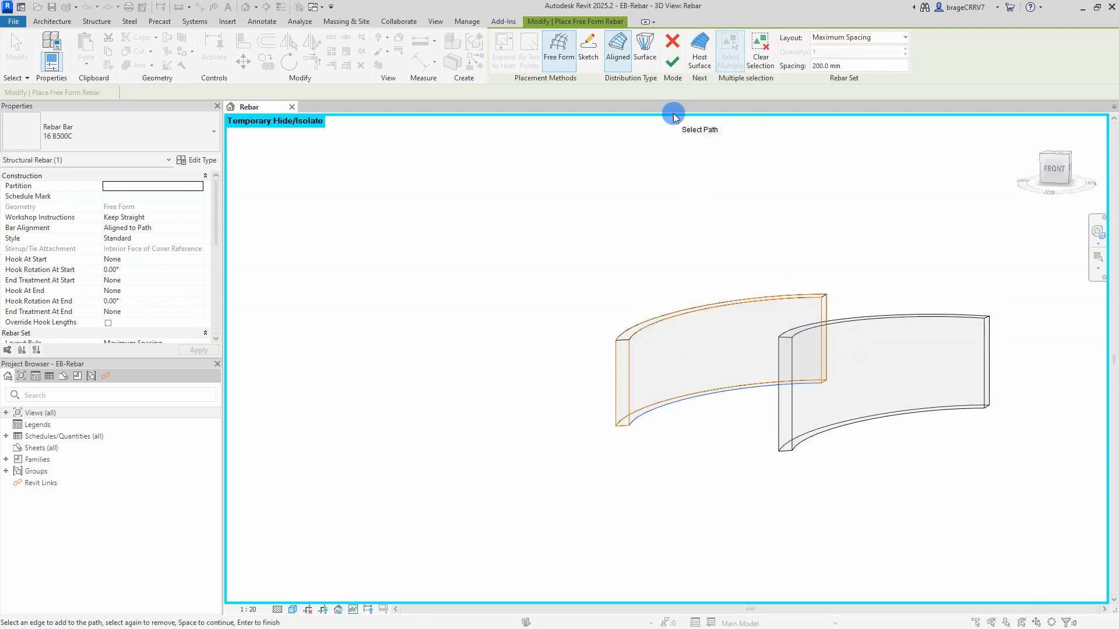
{"action": "mouse_move", "coordinate": [719, 470]}
{"action": "middle_mouse_down", "text": "shift"}
{"action": "mouse_move", "coordinate": [682, 469]}
{"action": "mouse_move", "coordinate": [706, 457]}
{"action": "middle_mouse_up", "text": "shift"}
{"action": "key", "text": "Escape"}
Change the new wall rebar set to 12 B500C with Bend workshop instructions and Vertical bar alignment.
{"action": "left_click", "coordinate": [667, 392]}
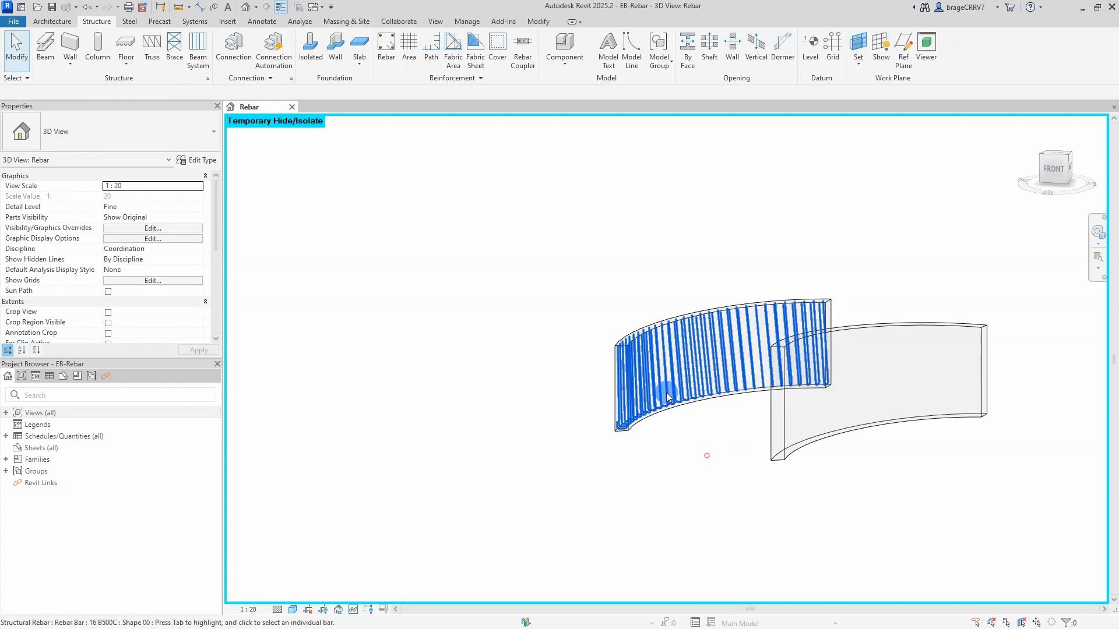
{"action": "left_click", "coordinate": [133, 141]}
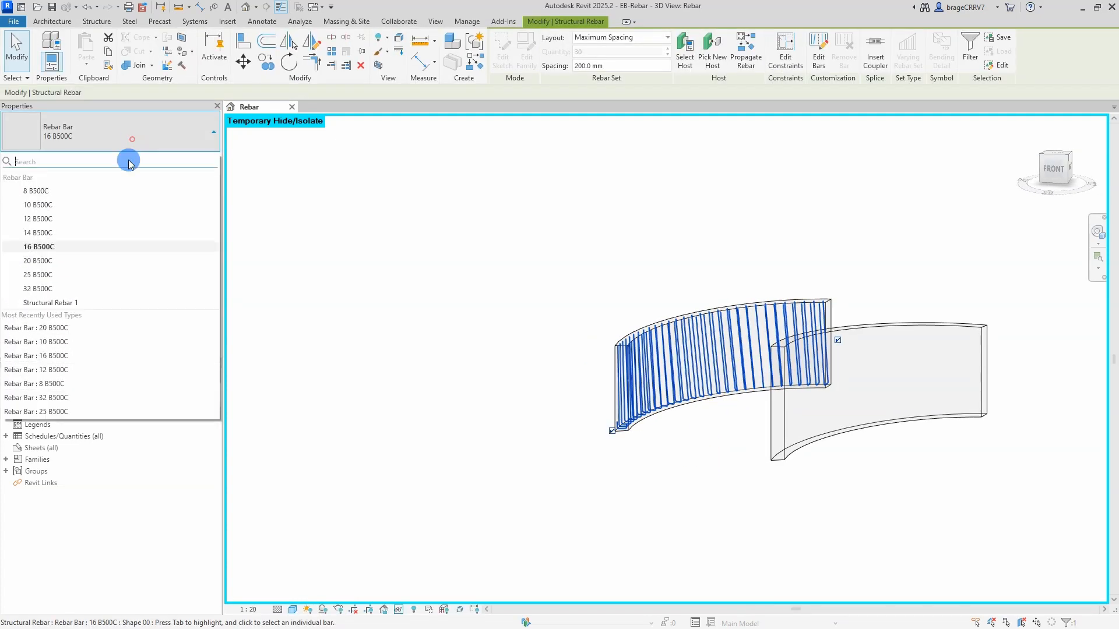
{"action": "left_click", "coordinate": [101, 222]}
{"action": "left_click", "coordinate": [585, 436]}
{"action": "scroll", "coordinate": [676, 404], "scroll_direction": "up", "scroll_amount": 3}
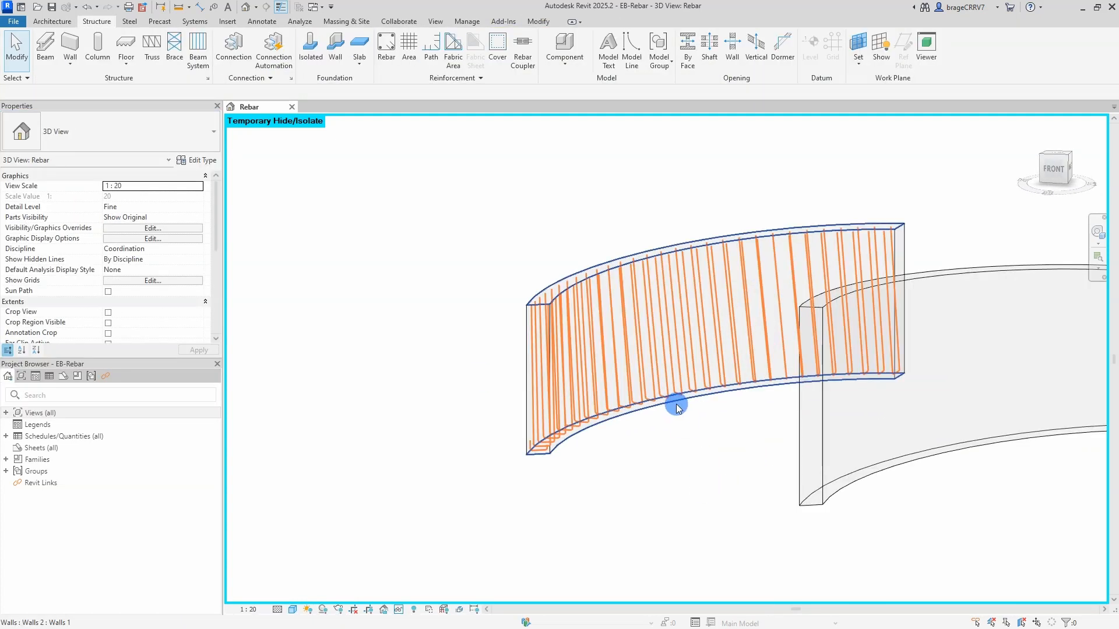
{"action": "left_click", "coordinate": [662, 365]}
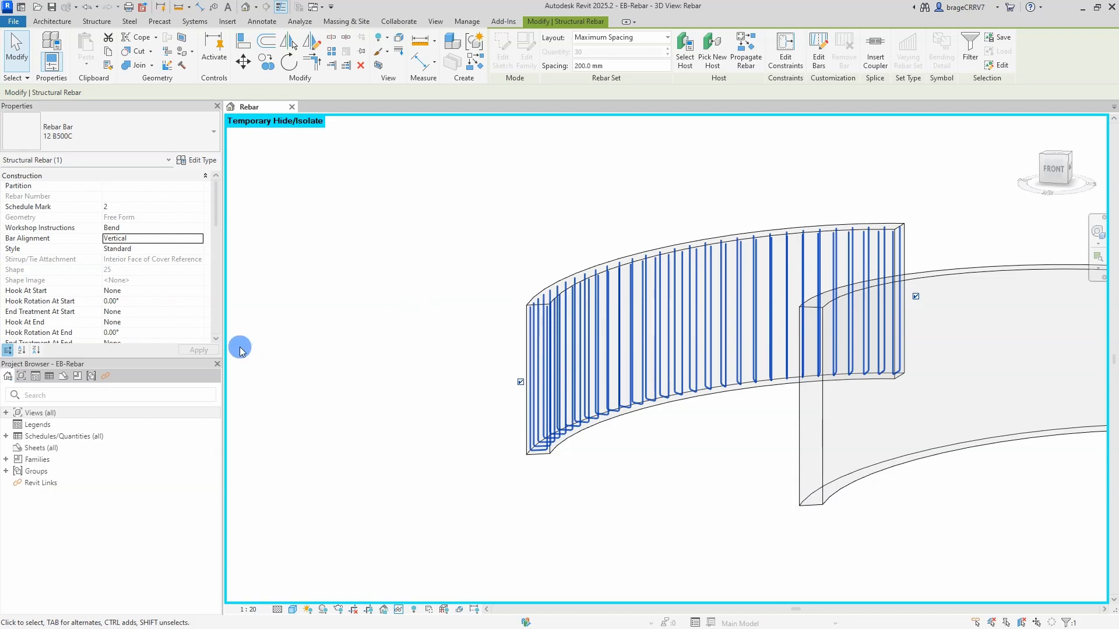
Edit the rebar set's constraints so both bar ends are offset -1000 mm from the wall's top face.
{"action": "middle_click_drag", "start_coordinate": [427, 393], "coordinate": [407, 378]}
{"action": "left_click", "coordinate": [786, 64]}
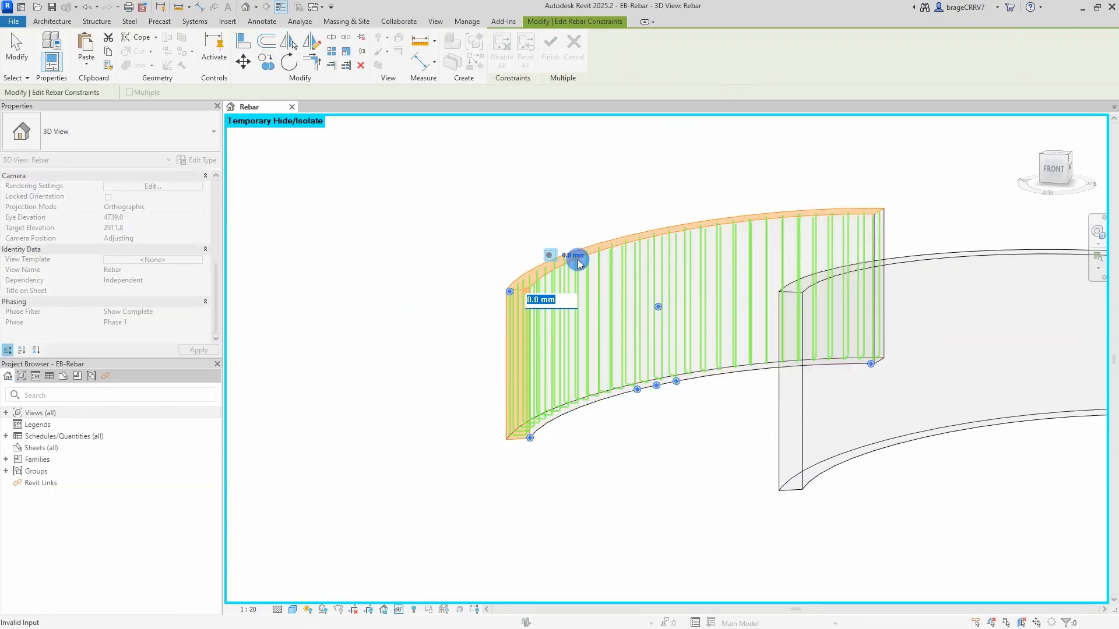
{"action": "type", "text": "-1000"}
{"action": "key", "text": "Return"}
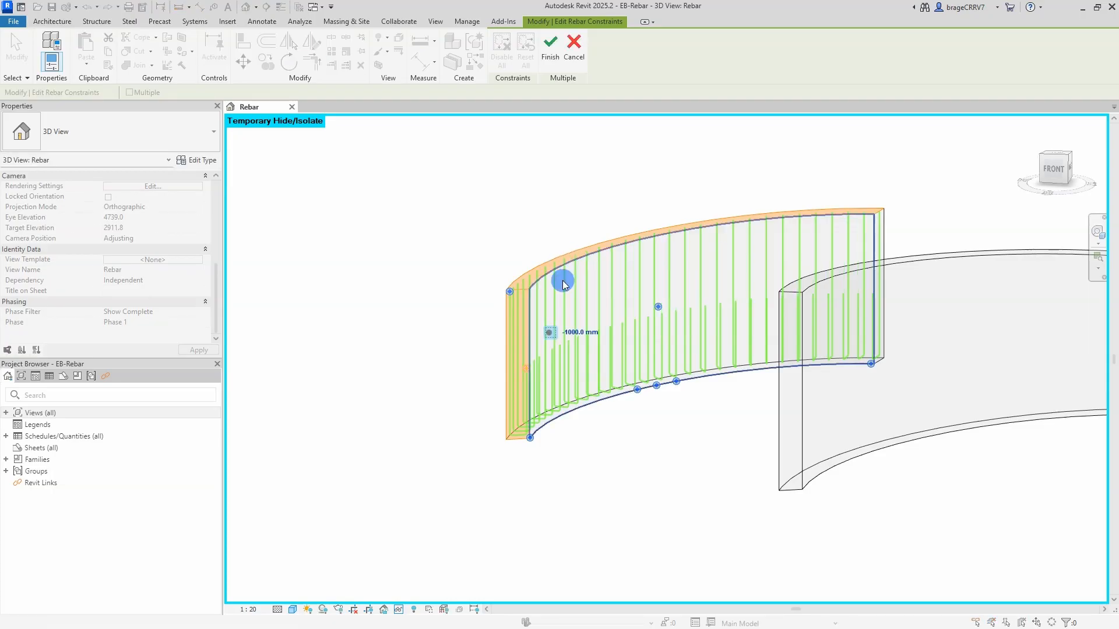
{"action": "left_click", "coordinate": [508, 291]}
{"action": "left_click", "coordinate": [547, 255]}
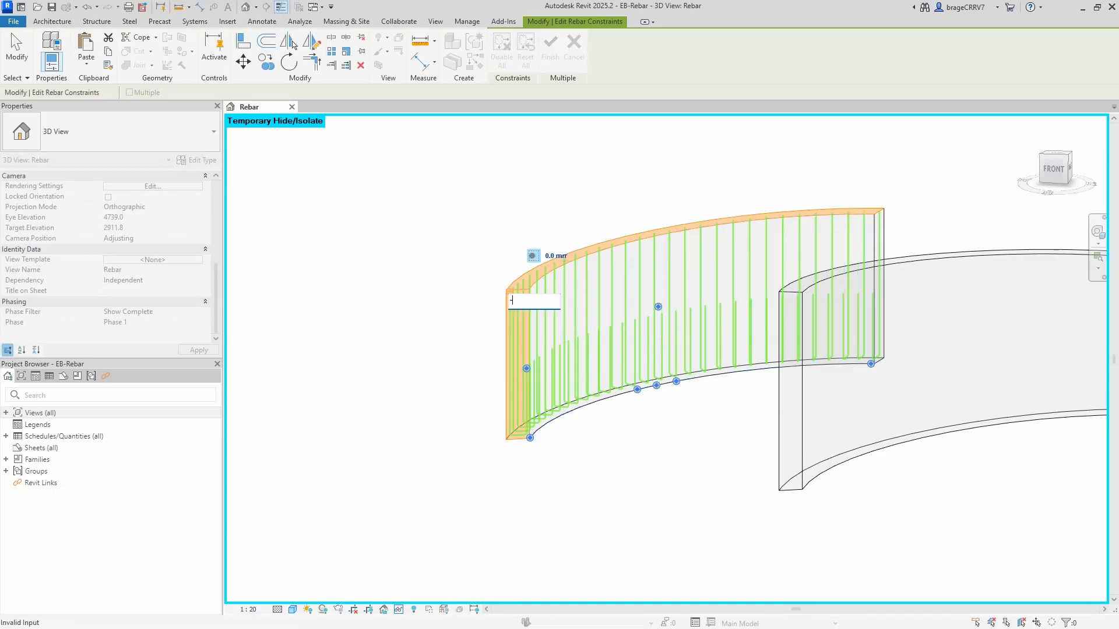
{"action": "type", "text": "-1000"}
{"action": "left_click", "coordinate": [548, 257]}
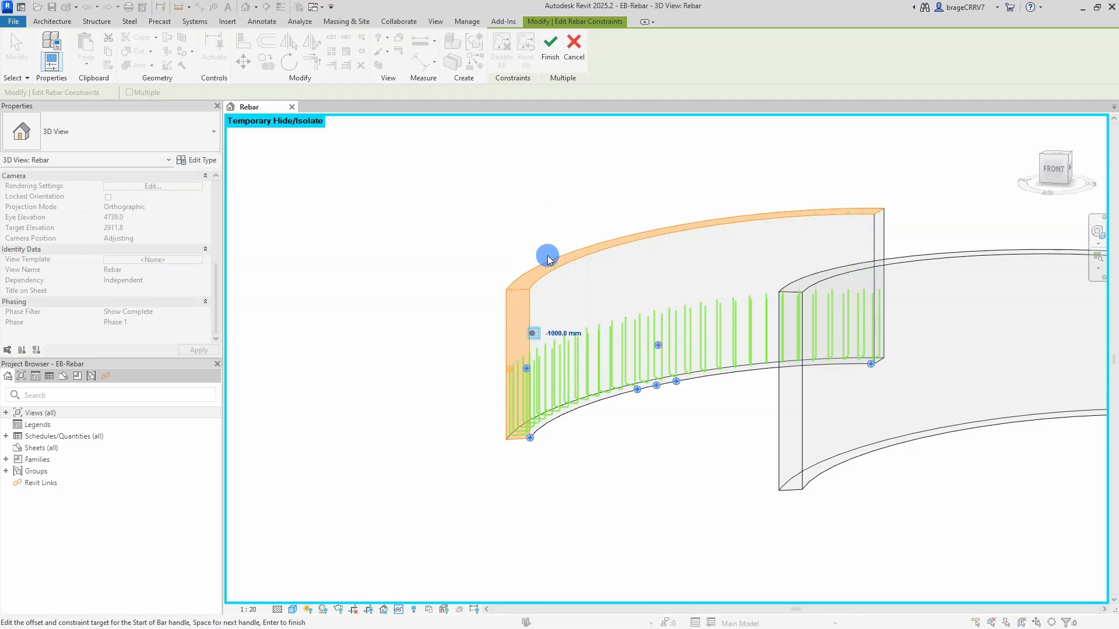
{"action": "left_click", "coordinate": [554, 56]}
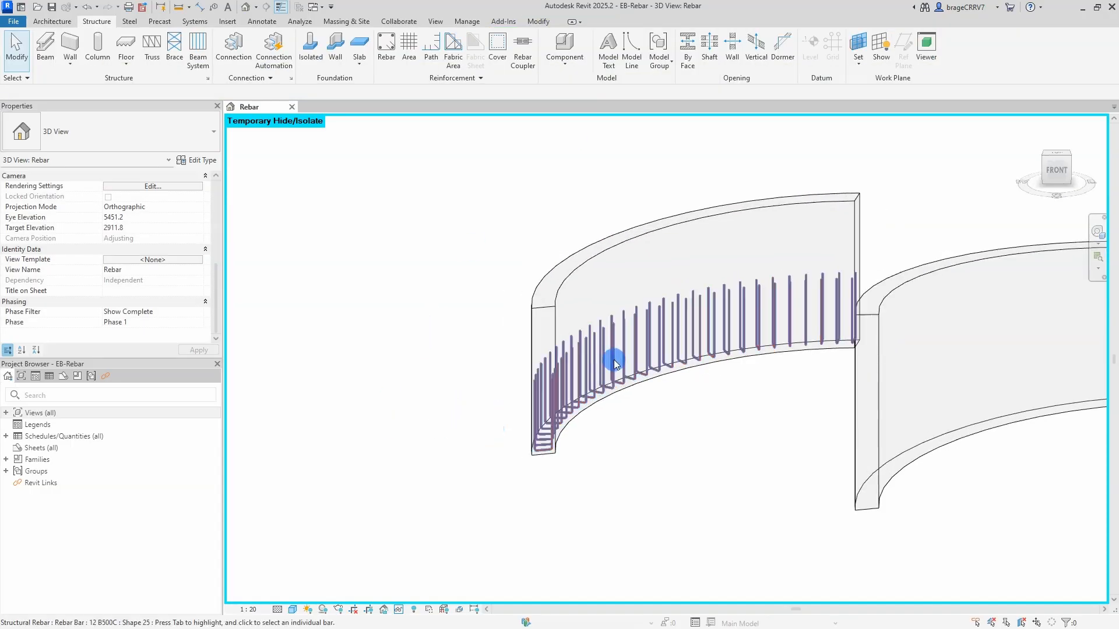
Pick the original curved wall as the new host for the shortened U-bars.
{"action": "left_click", "coordinate": [609, 359]}
{"action": "scroll", "coordinate": [609, 360], "scroll_direction": "down", "scroll_amount": 3}
{"action": "middle_click_drag", "start_coordinate": [644, 464], "coordinate": [602, 455]}
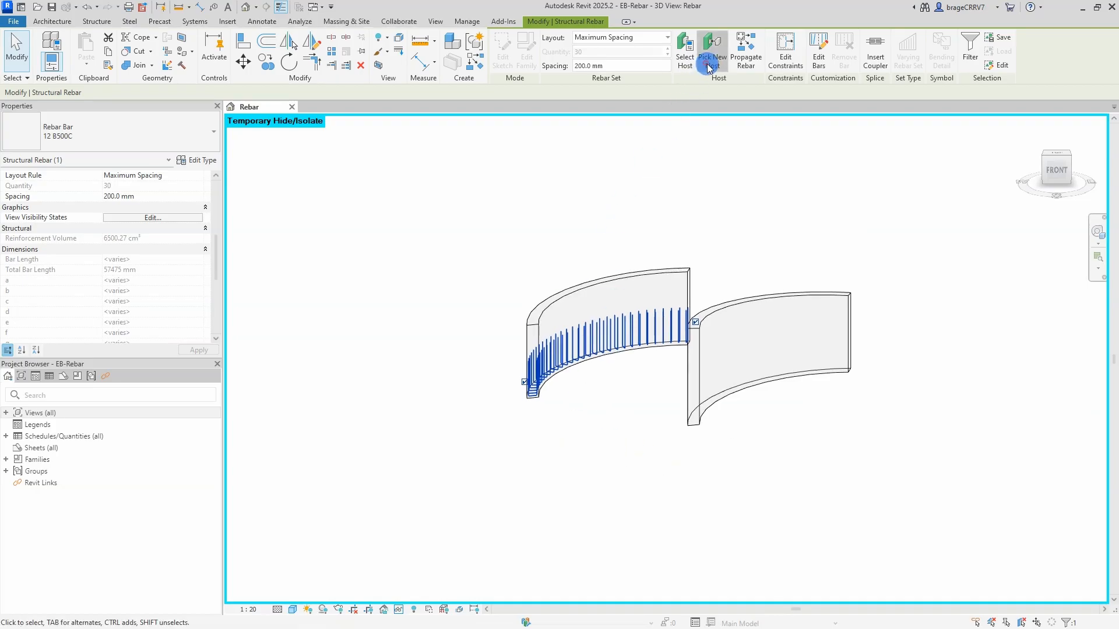
{"action": "left_click", "coordinate": [709, 68]}
{"action": "left_click", "coordinate": [688, 413]}
{"action": "left_click", "coordinate": [998, 196]}
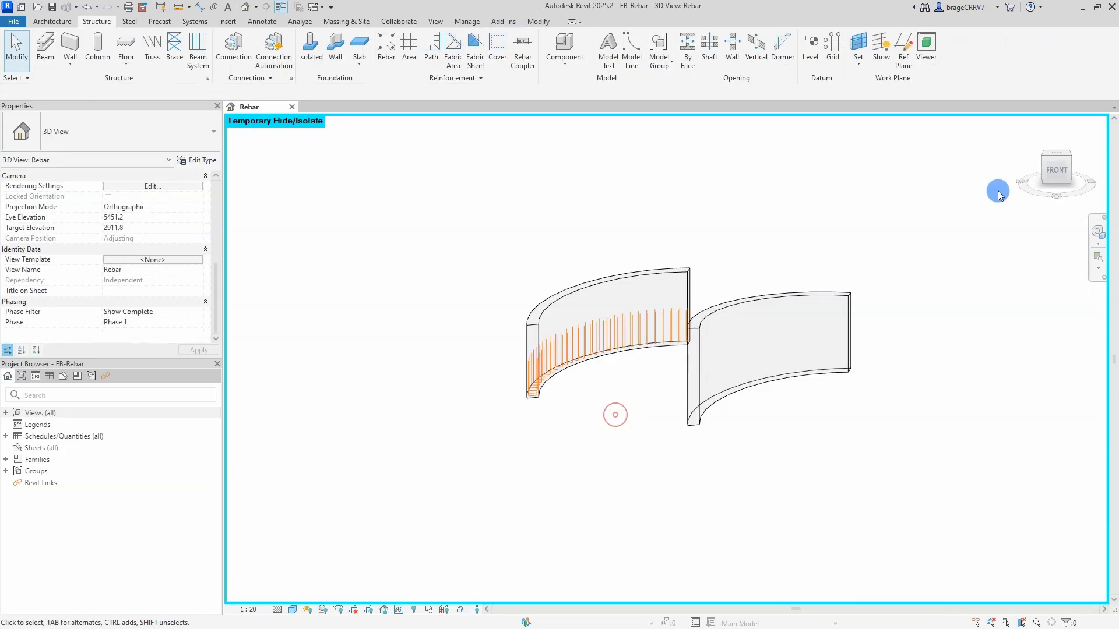
Move the U-bars in plan from the cut wall copy's end corner to the matching corner of the original wall.
{"action": "left_click", "coordinate": [1056, 156]}
{"action": "left_click", "coordinate": [500, 340]}
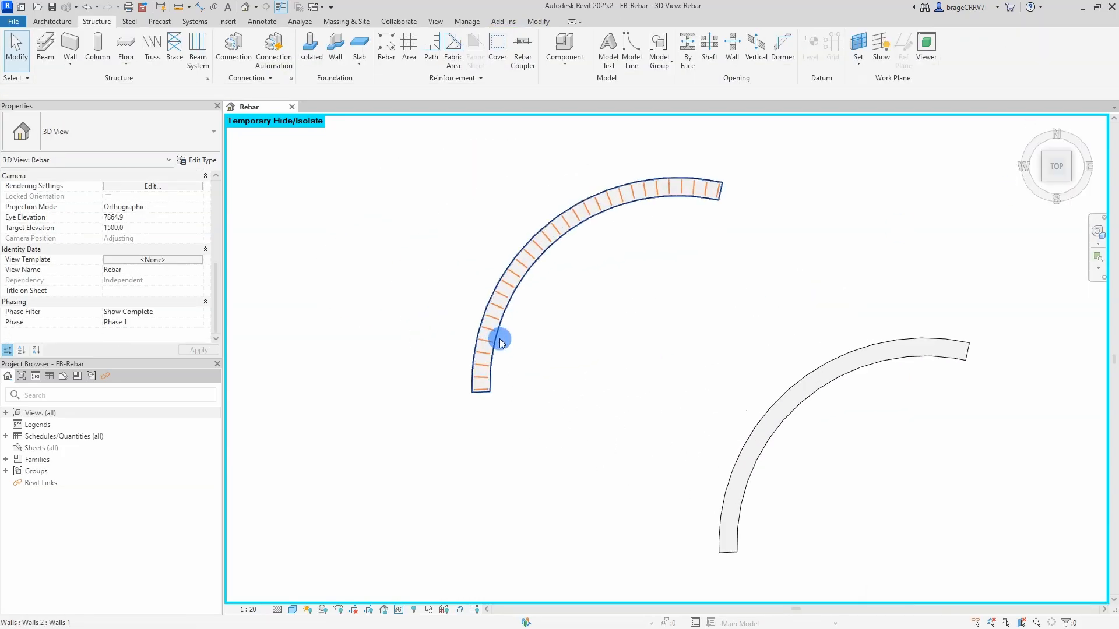
{"action": "scroll", "coordinate": [492, 337], "scroll_direction": "up", "scroll_amount": 2}
{"action": "left_click", "coordinate": [483, 327]}
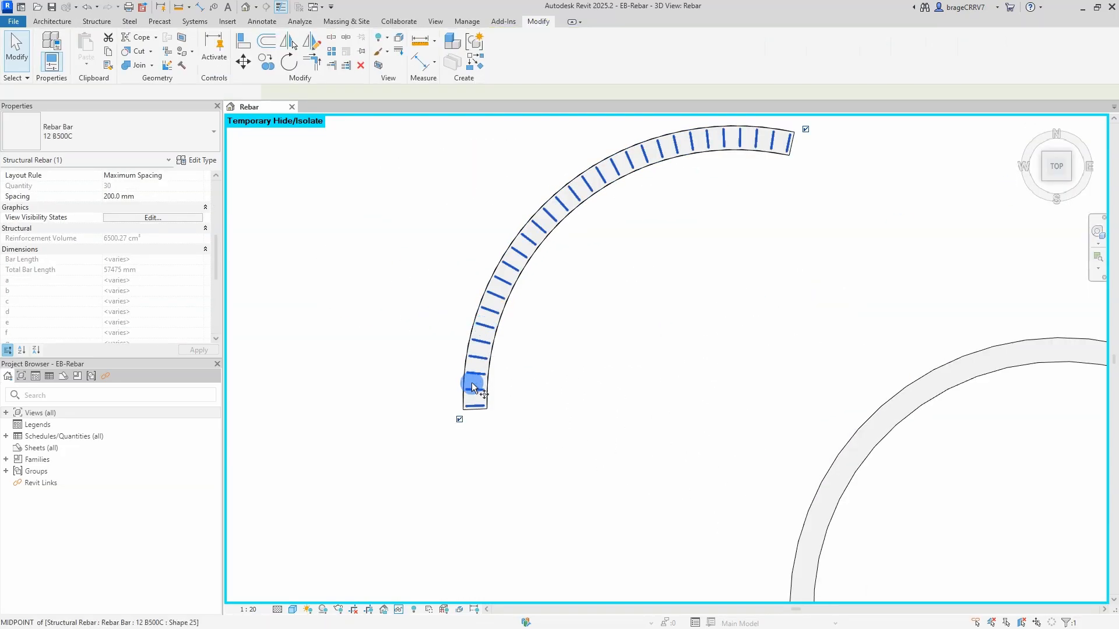
{"action": "key", "text": "m"}
{"action": "key", "text": "v"}
{"action": "left_click", "coordinate": [464, 410]}
{"action": "middle_click_drag", "start_coordinate": [600, 476], "coordinate": [493, 257]}
{"action": "scroll", "coordinate": [677, 401], "scroll_direction": "up", "scroll_amount": 3}
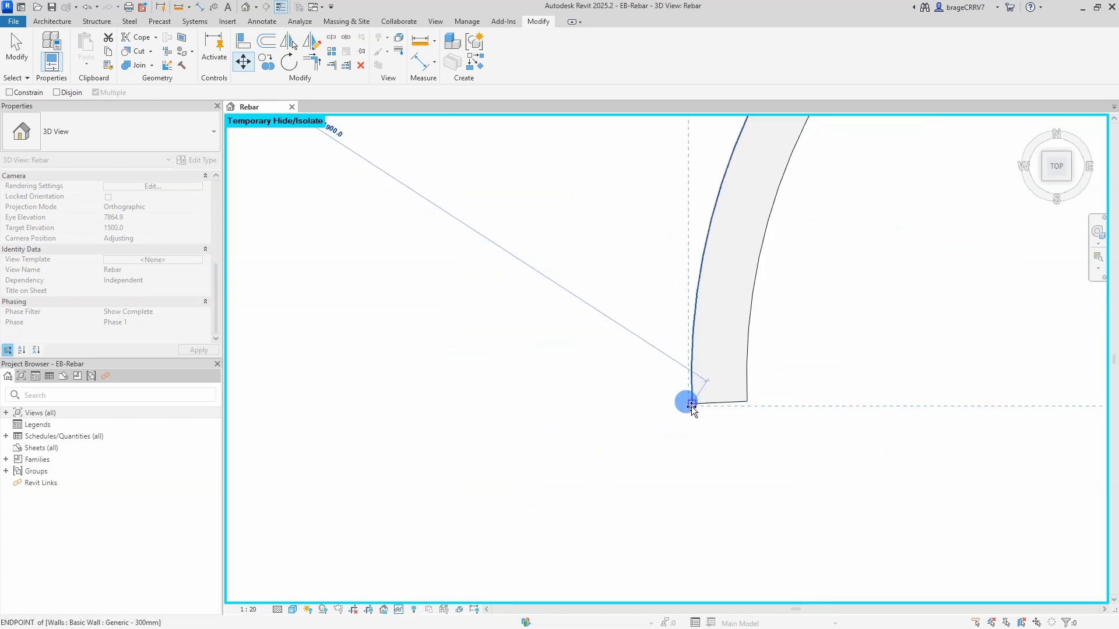
{"action": "left_click", "coordinate": [691, 403]}
{"action": "left_click", "coordinate": [597, 377]}
Delete the cut copy of the curved wall, keeping the original wall and its U-bars.
{"action": "scroll", "coordinate": [583, 408], "scroll_direction": "down", "scroll_amount": 3}
{"action": "middle_click_drag", "start_coordinate": [564, 454], "coordinate": [482, 322], "text": "shift"}
{"action": "left_click", "coordinate": [484, 328]}
{"action": "left_click", "coordinate": [485, 366]}
{"action": "left_click_drag", "start_coordinate": [497, 383], "coordinate": [456, 231]}
{"action": "key", "text": "Delete"}
{"action": "middle_click_drag", "start_coordinate": [515, 407], "coordinate": [578, 411], "text": "shift"}
{"action": "scroll", "coordinate": [527, 325], "scroll_direction": "up", "scroll_amount": 3}
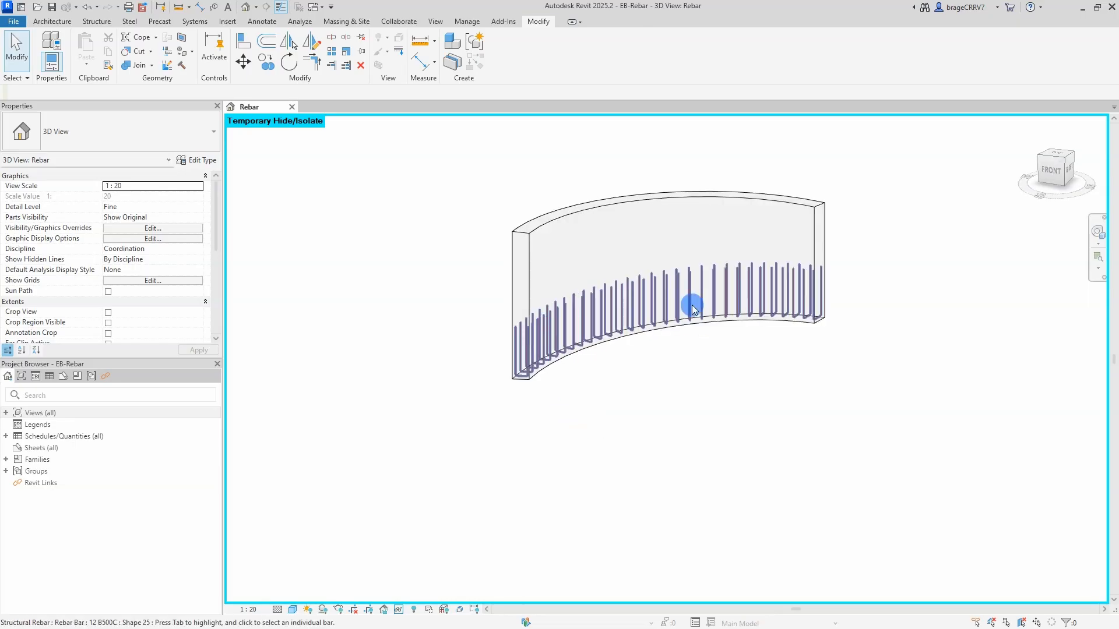
Move the U-bars 250 mm straight down in the front view so they reach below the wall's base.
{"action": "left_click", "coordinate": [1051, 170]}
{"action": "left_click", "coordinate": [536, 400]}
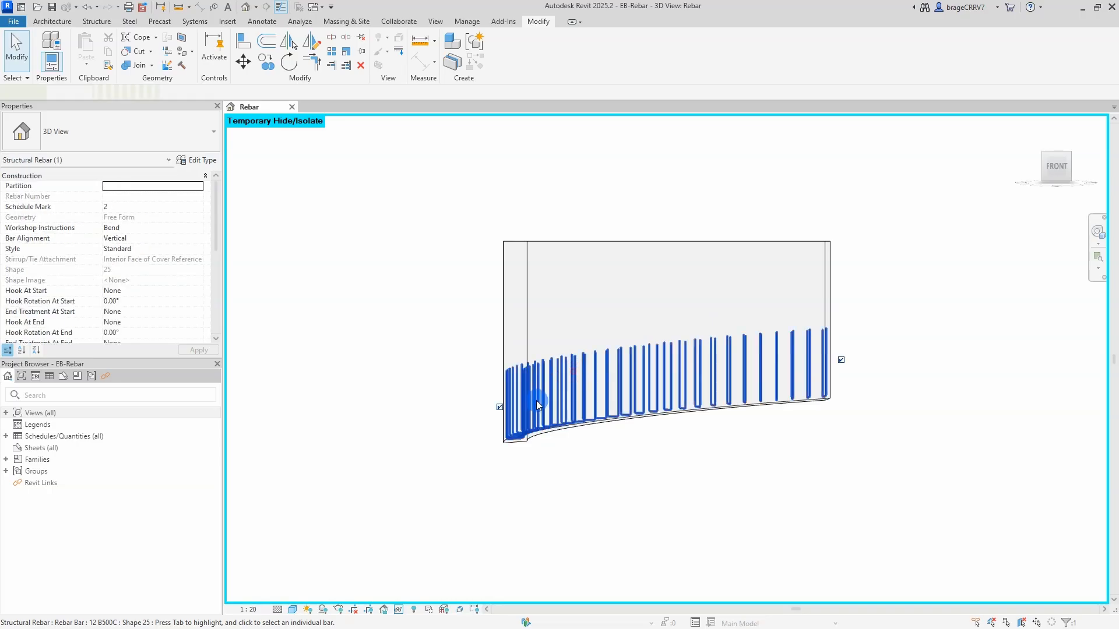
{"action": "key", "text": "m"}
{"action": "key", "text": "v"}
{"action": "scroll", "coordinate": [497, 306], "scroll_direction": "up", "scroll_amount": 3}
{"action": "left_click", "coordinate": [511, 328]}
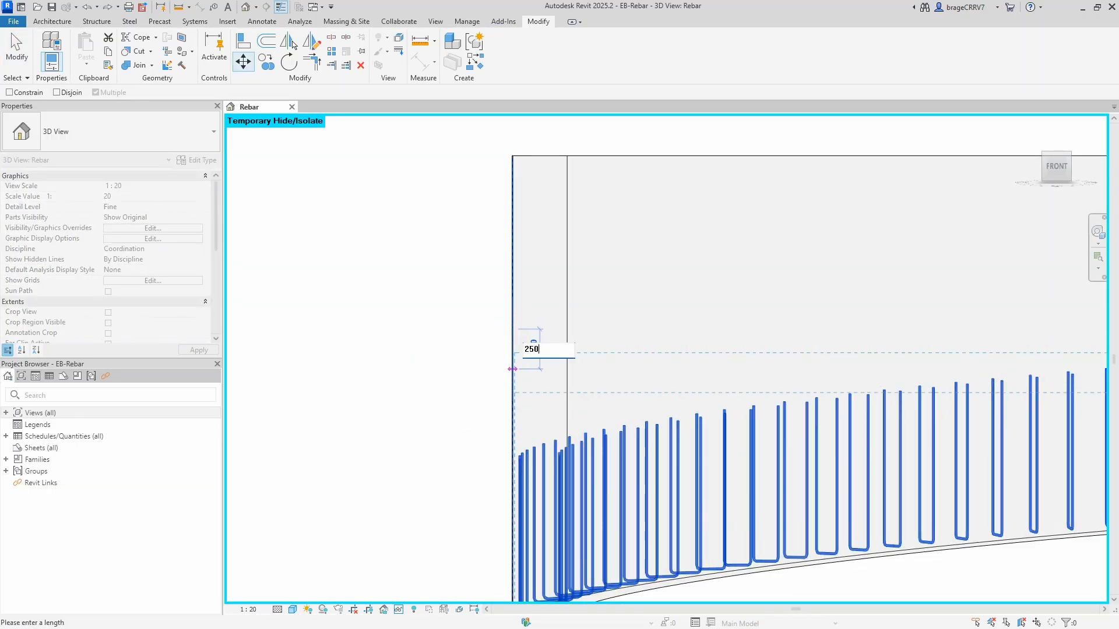
{"action": "key", "text": "Return"}
{"action": "left_click", "coordinate": [433, 251]}
{"action": "scroll", "coordinate": [432, 251], "scroll_direction": "down", "scroll_amount": 3}
{"action": "middle_click_drag", "start_coordinate": [410, 250], "coordinate": [419, 320], "text": "shift"}
Reset the temporary hide/isolate mode and change the U-shaped starter bars to type 20 B500C.
{"action": "left_click", "coordinate": [395, 610]}
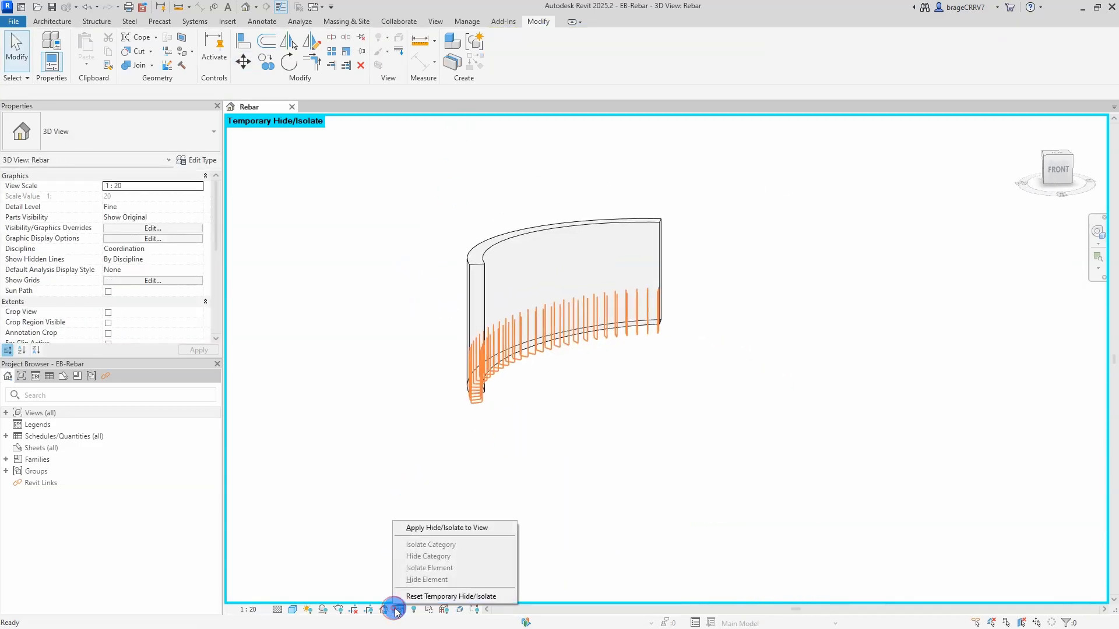
{"action": "left_click", "coordinate": [451, 596]}
{"action": "scroll", "coordinate": [484, 460], "scroll_direction": "up", "scroll_amount": 5}
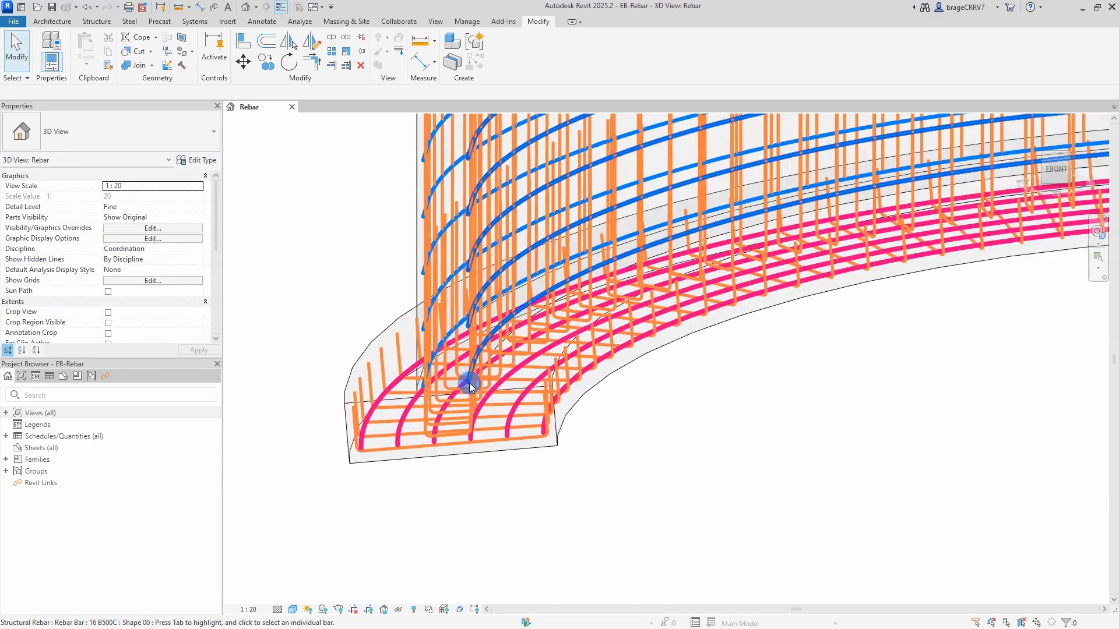
{"action": "left_click", "coordinate": [477, 429]}
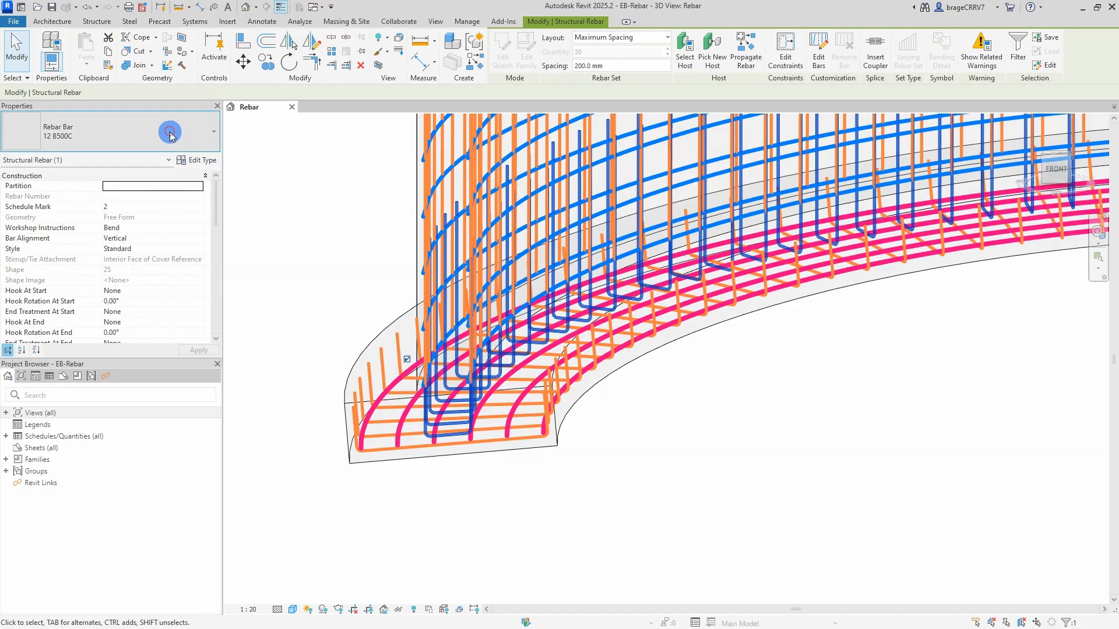
{"action": "left_click", "coordinate": [171, 134]}
{"action": "left_click", "coordinate": [58, 265]}
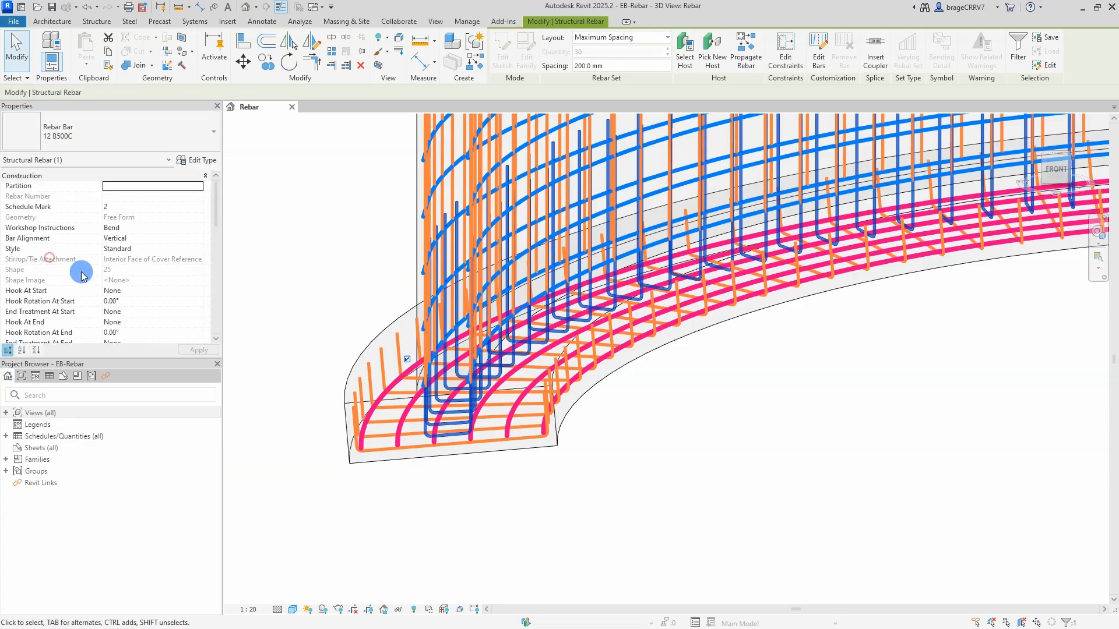
{"action": "left_click", "coordinate": [315, 369]}
Change the foundation's curved longitudinal bars to type 25 B500C.
{"action": "left_click", "coordinate": [404, 423]}
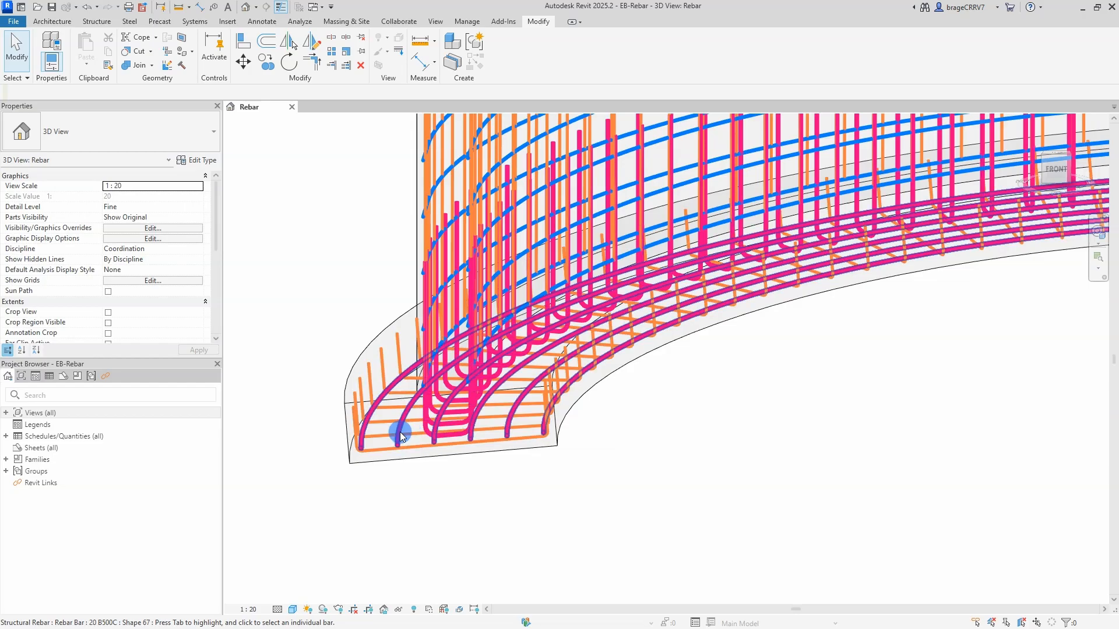
{"action": "left_click", "coordinate": [88, 140]}
{"action": "left_click", "coordinate": [55, 277]}
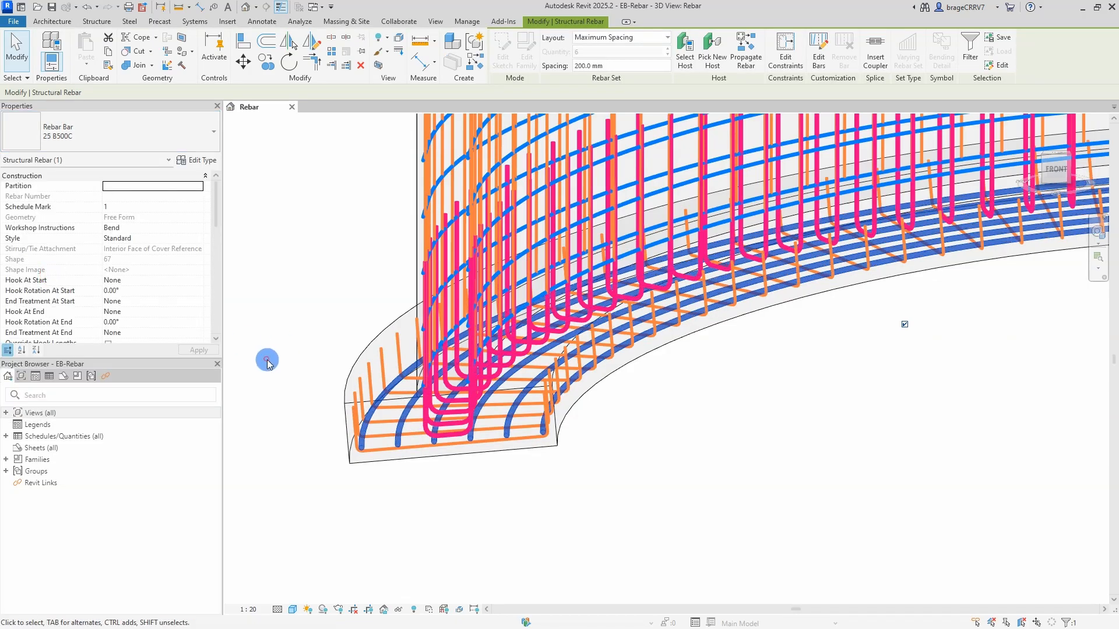
Edit the constraints of the curved wall's outer horizontal 16 B500C bars, setting their host-surface offset to -20 mm.
{"action": "left_click", "coordinate": [263, 349]}
{"action": "middle_click_drag", "start_coordinate": [263, 348], "coordinate": [274, 373], "text": "shift"}
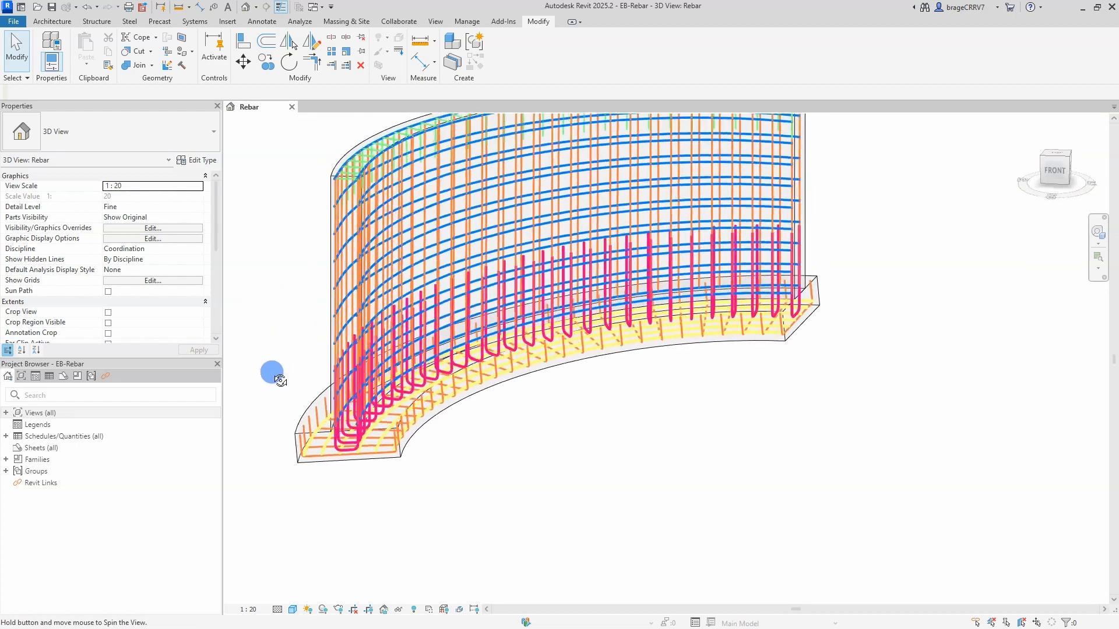
{"action": "scroll", "coordinate": [320, 180], "scroll_direction": "up", "scroll_amount": 5}
{"action": "middle_click_drag", "start_coordinate": [267, 209], "coordinate": [408, 250], "text": "shift"}
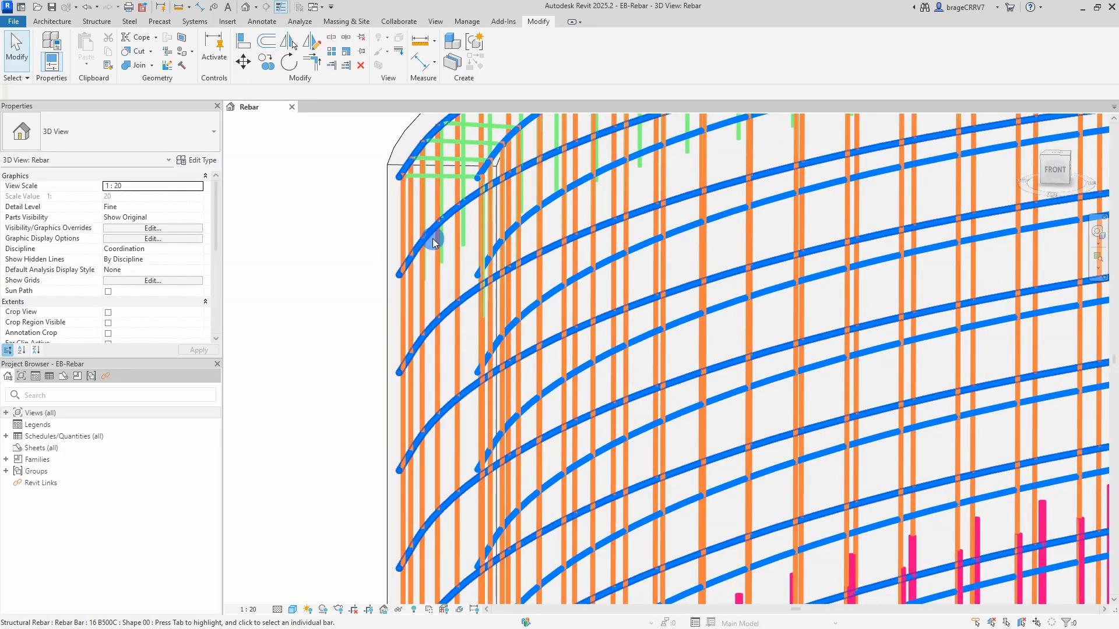
{"action": "left_click", "coordinate": [432, 237]}
{"action": "scroll", "coordinate": [433, 237], "scroll_direction": "down", "scroll_amount": 2}
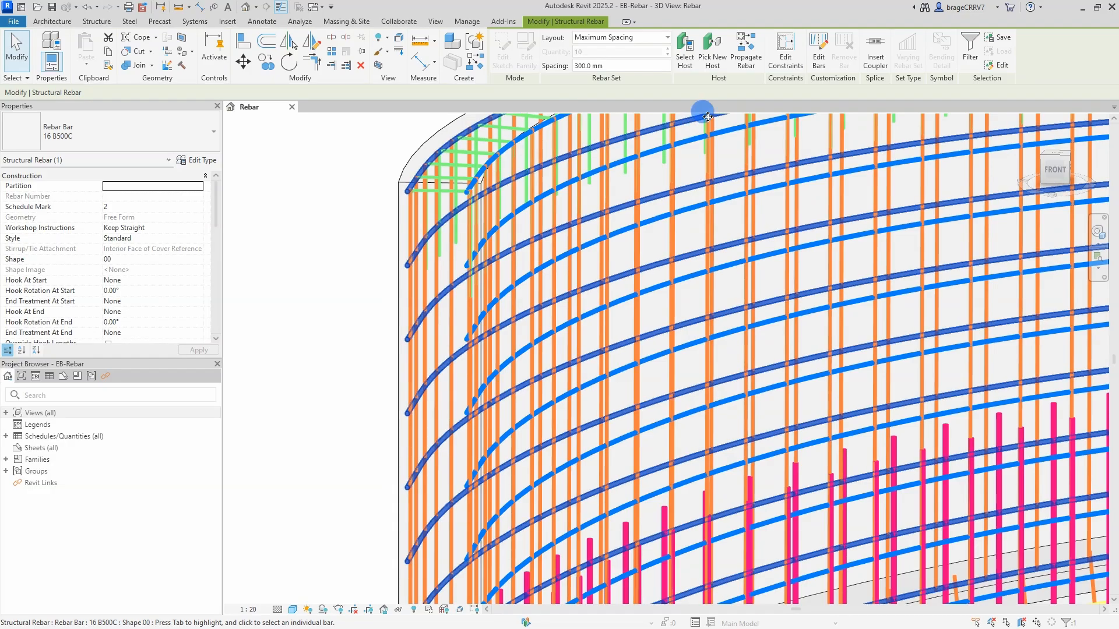
{"action": "left_click", "coordinate": [780, 58]}
{"action": "scroll", "coordinate": [656, 302], "scroll_direction": "down", "scroll_amount": 5}
{"action": "middle_click_drag", "start_coordinate": [656, 303], "coordinate": [720, 324], "text": "shift"}
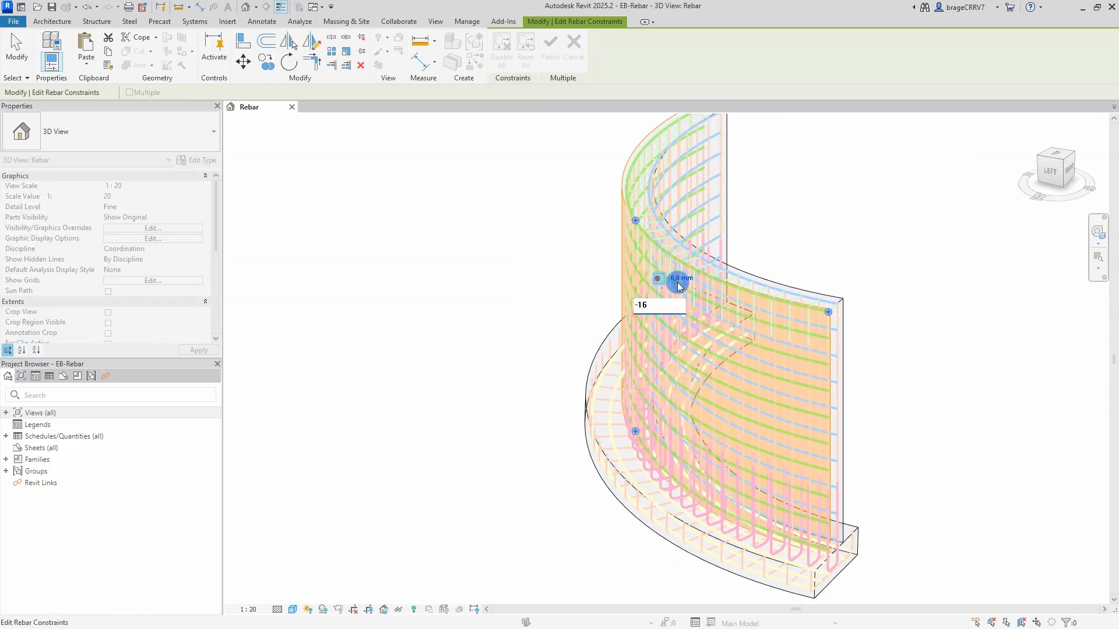
{"action": "middle_click_drag", "start_coordinate": [694, 299], "coordinate": [480, 249], "text": "shift"}
{"action": "scroll", "coordinate": [545, 260], "scroll_direction": "up", "scroll_amount": 6}
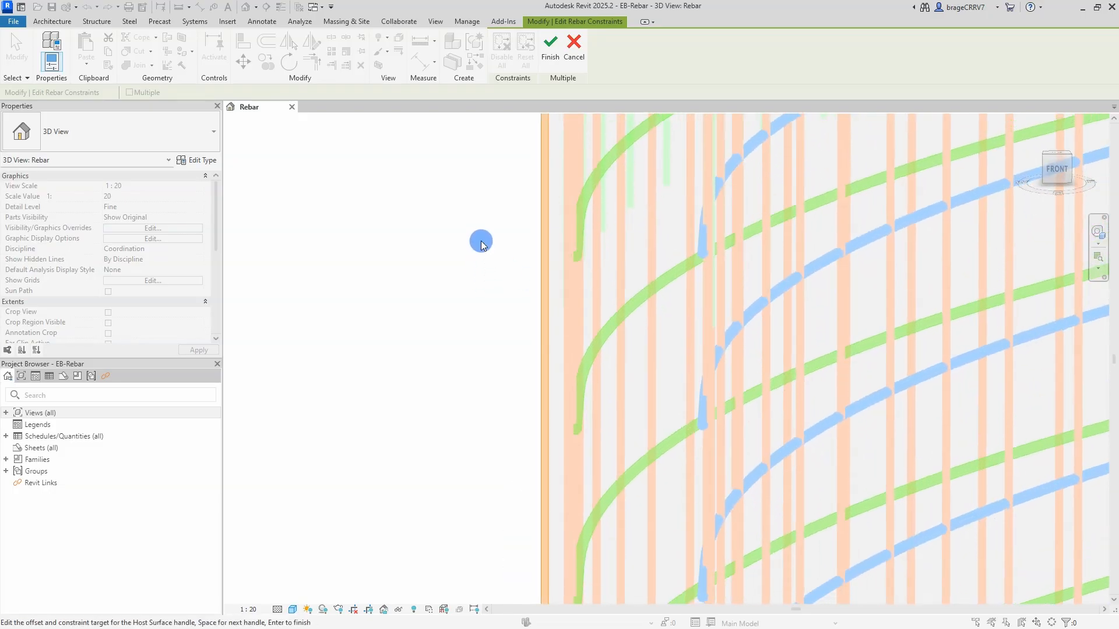
{"action": "scroll", "coordinate": [482, 243], "scroll_direction": "down", "scroll_amount": 3}
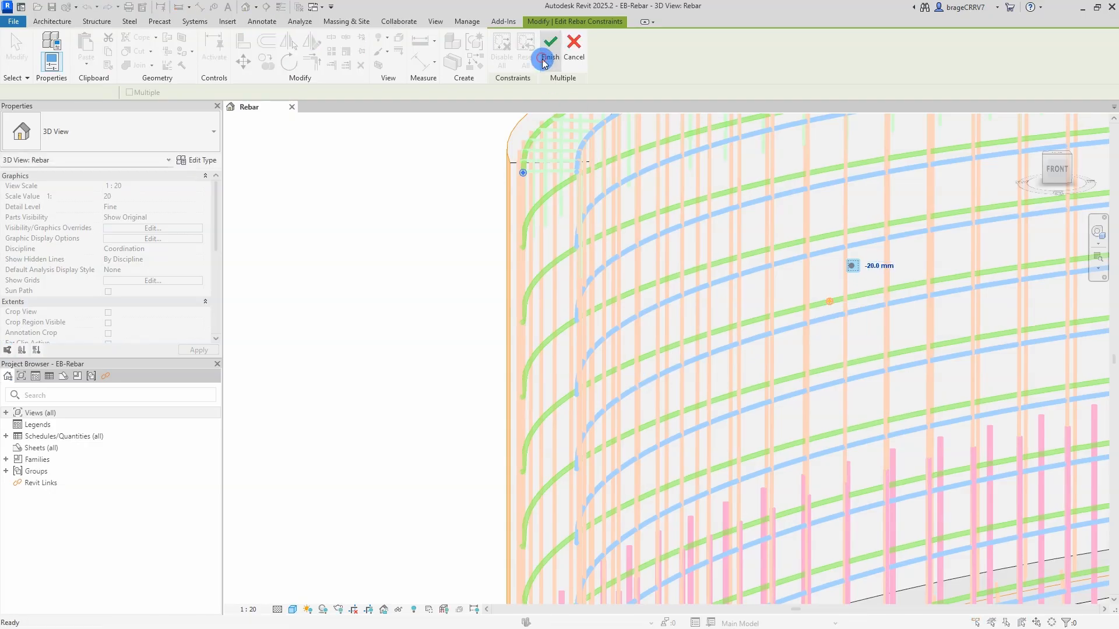
{"action": "left_click", "coordinate": [542, 61]}
{"action": "middle_click_drag", "start_coordinate": [444, 402], "coordinate": [470, 389], "text": "shift"}
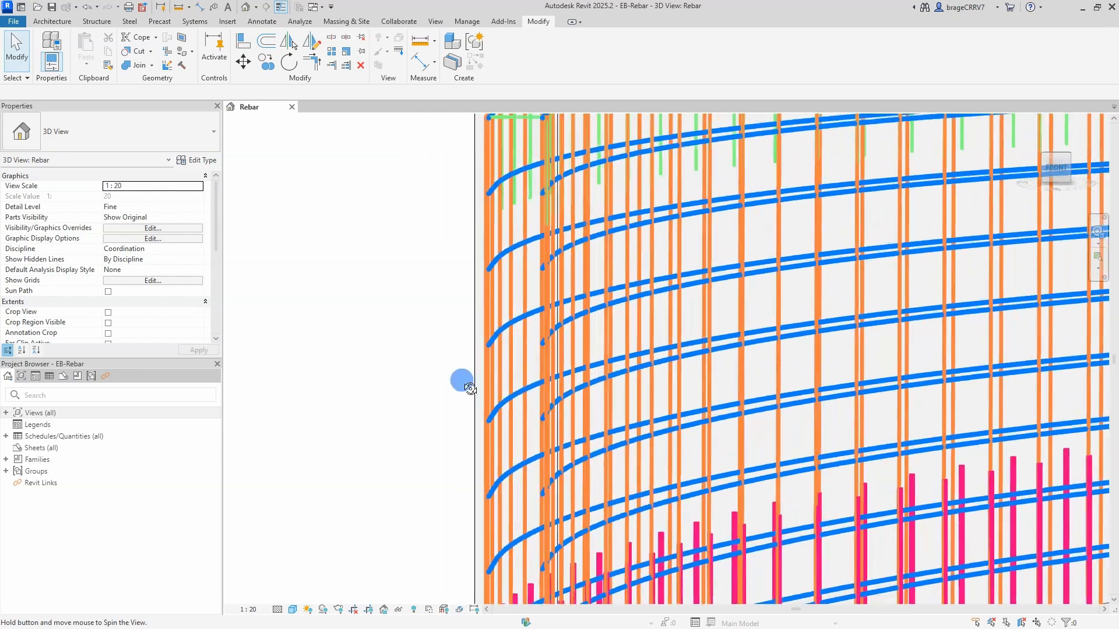